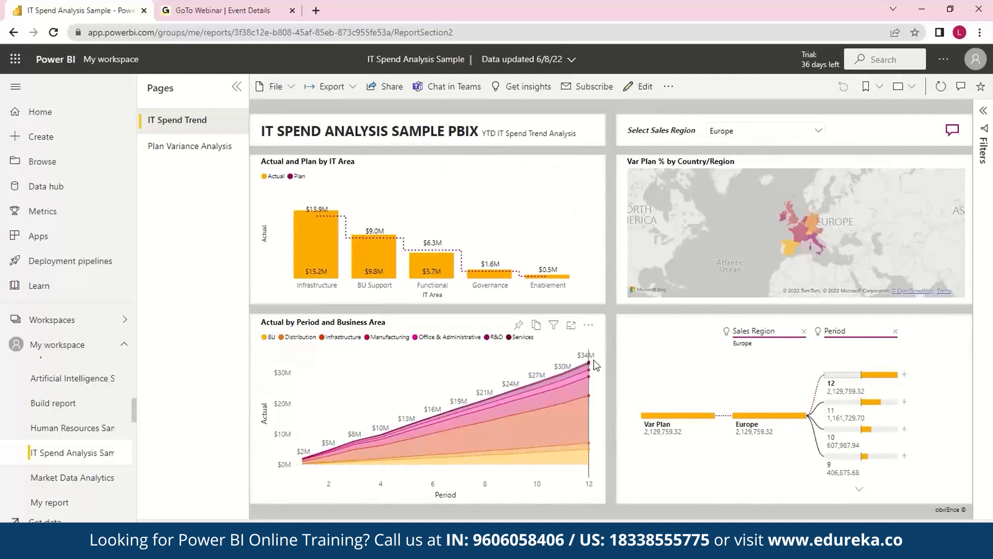
pyautogui.moveTo(594, 362)
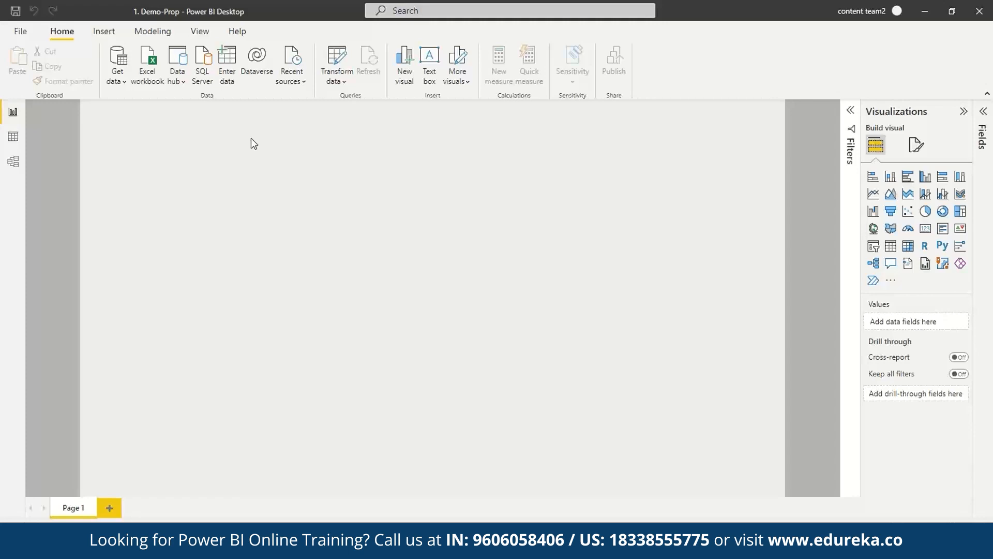
# Import the Gender.csv file as a Text/CSV data source and load it into the report
pyautogui.click(120, 83)
pyautogui.click(148, 236)
pyautogui.click(189, 165)
pyautogui.click(375, 272)
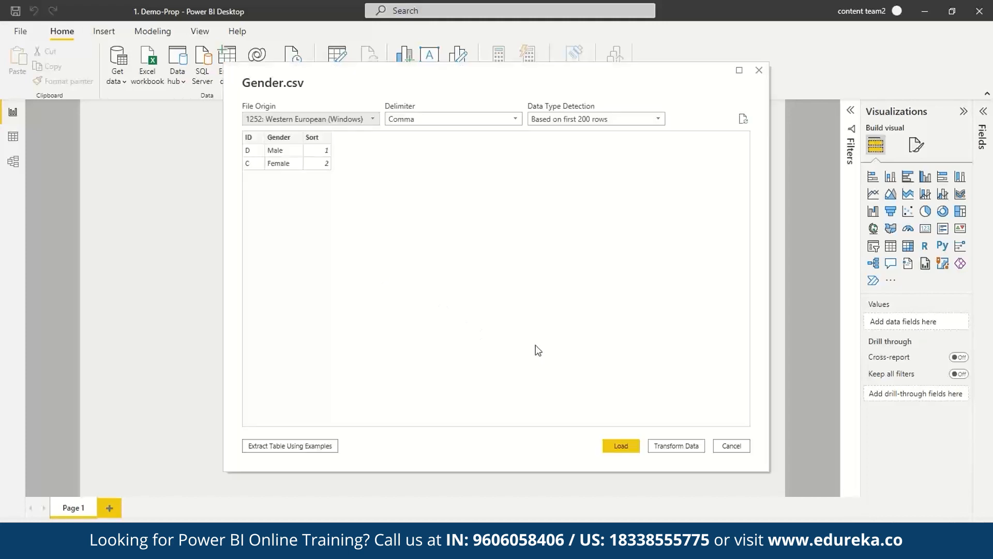
pyautogui.click(624, 446)
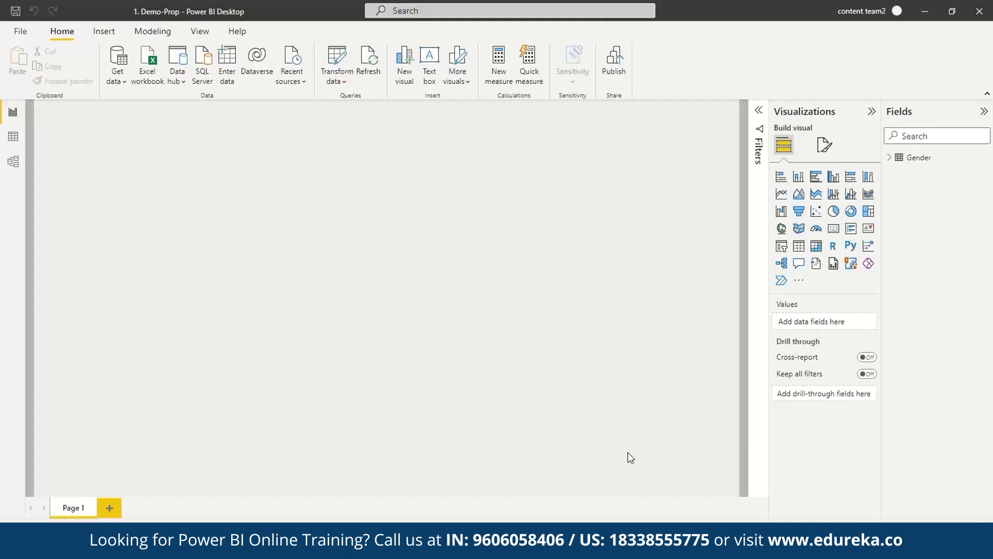
# Import the Employee.csv file as a Text/CSV data source, look over its preview and load it
pyautogui.click(118, 77)
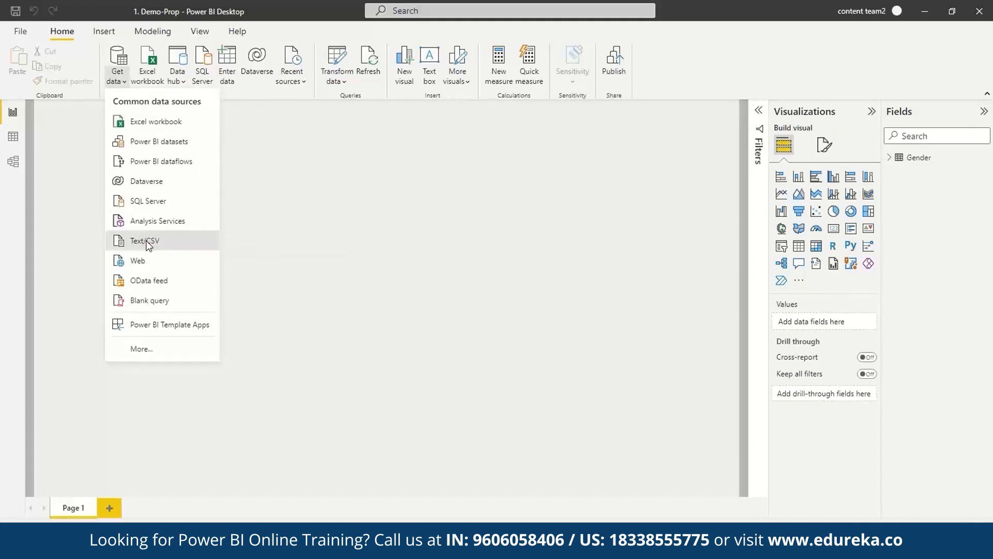
pyautogui.click(148, 243)
pyautogui.click(156, 129)
pyautogui.click(393, 279)
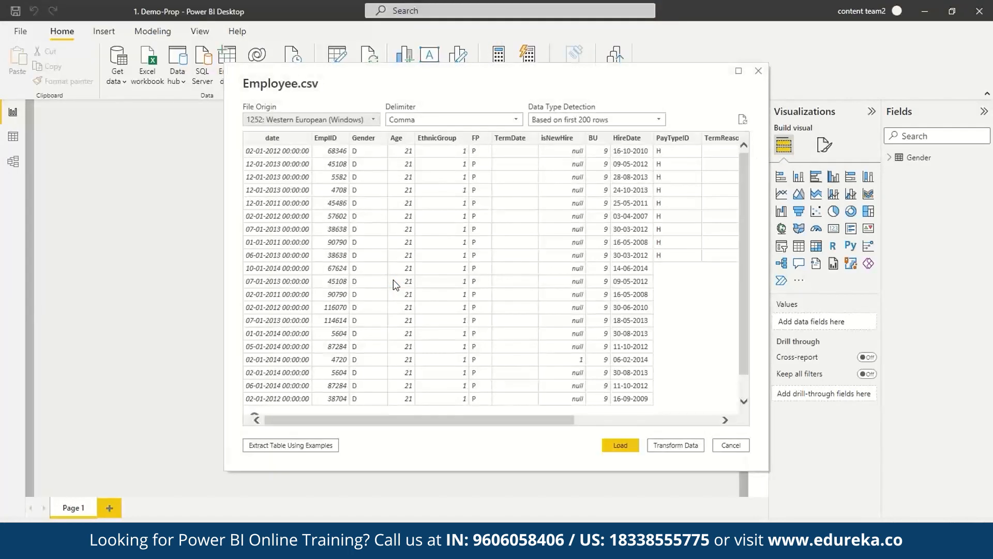
pyautogui.moveTo(530, 424); pyautogui.dragTo(443, 432)
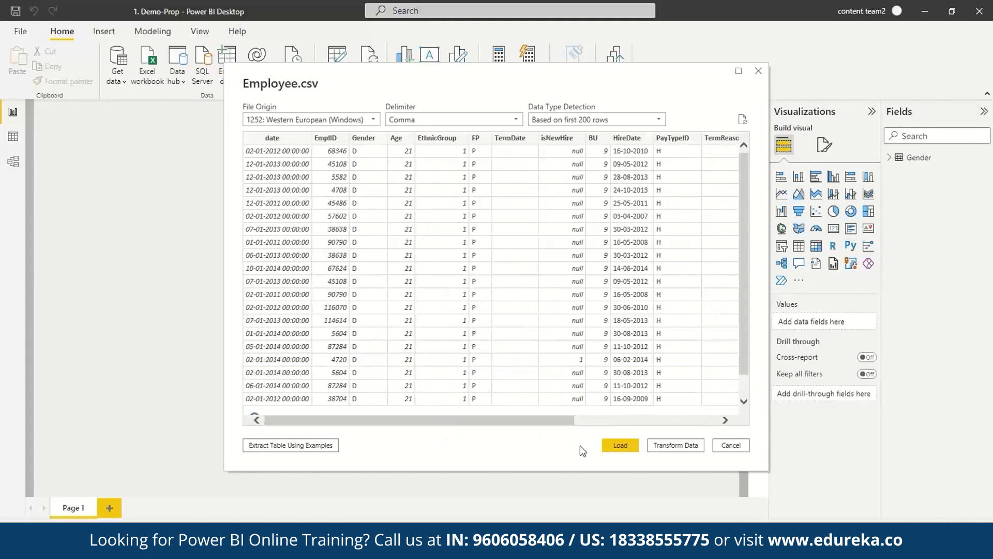
pyautogui.click(620, 446)
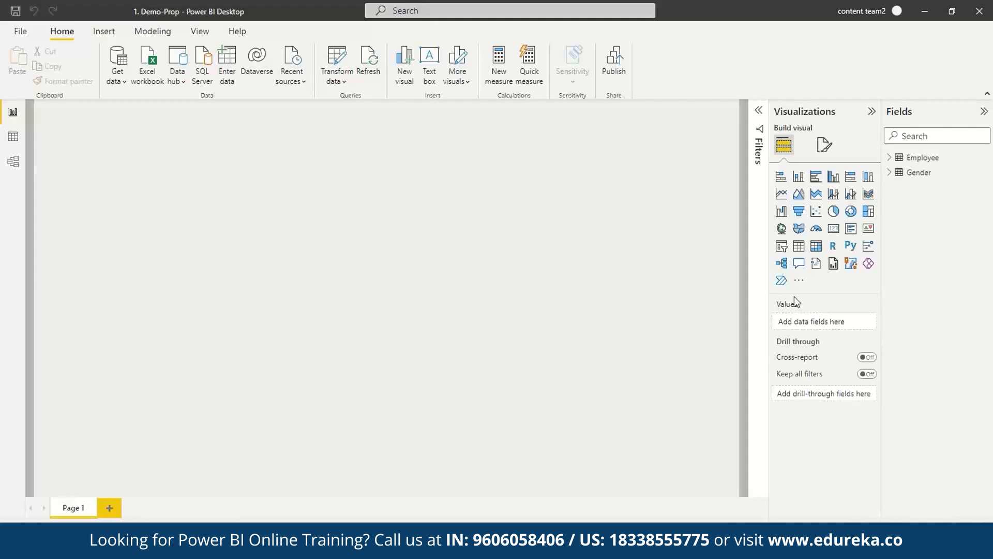
# Examine the fields and data rows of the Employee and Gender tables, including the distinct values in the BadHires column
pyautogui.click(891, 173)
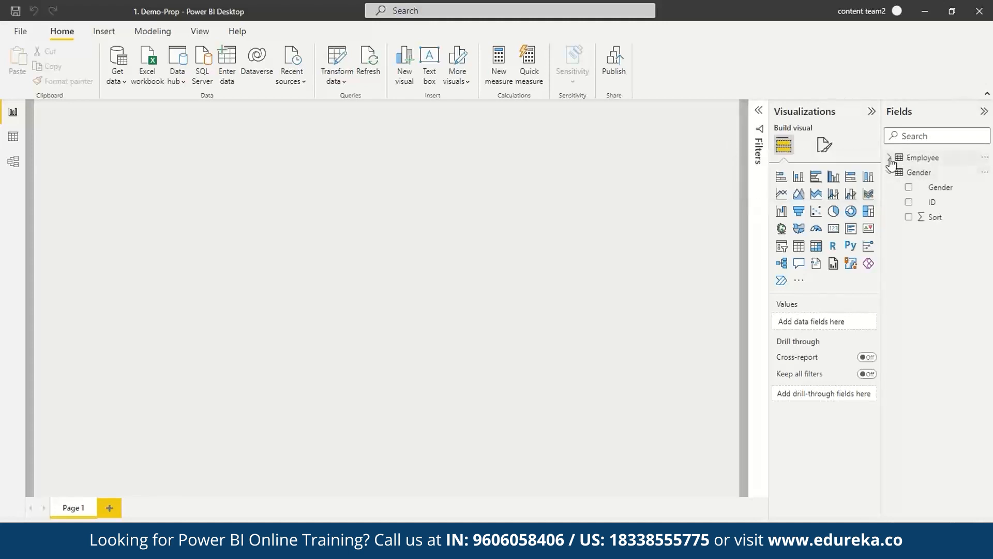
pyautogui.click(890, 160)
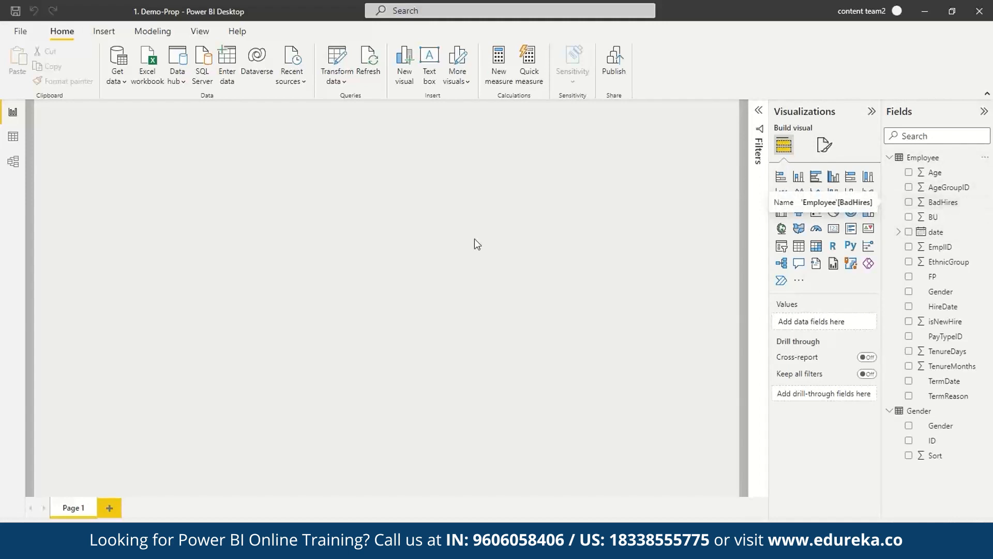
pyautogui.click(12, 137)
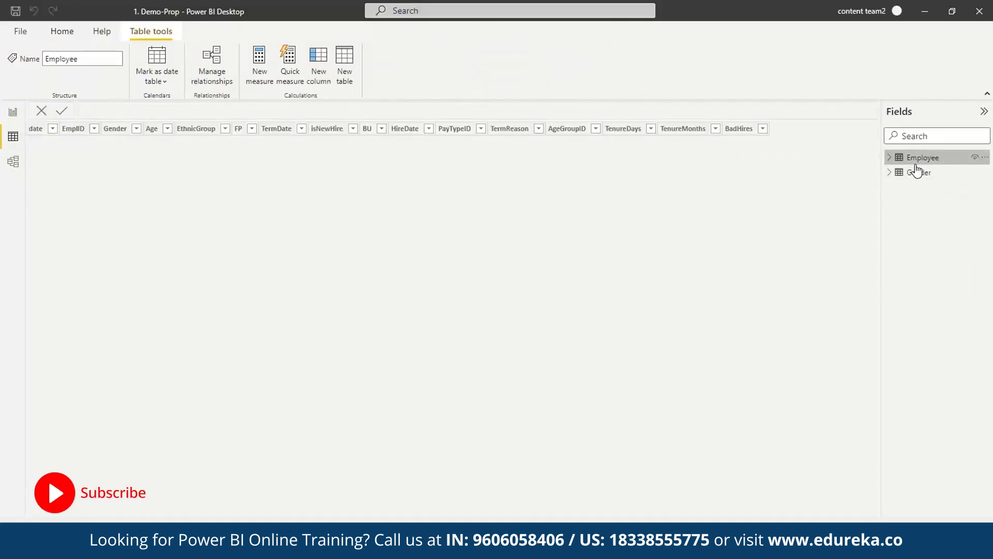
pyautogui.click(898, 162)
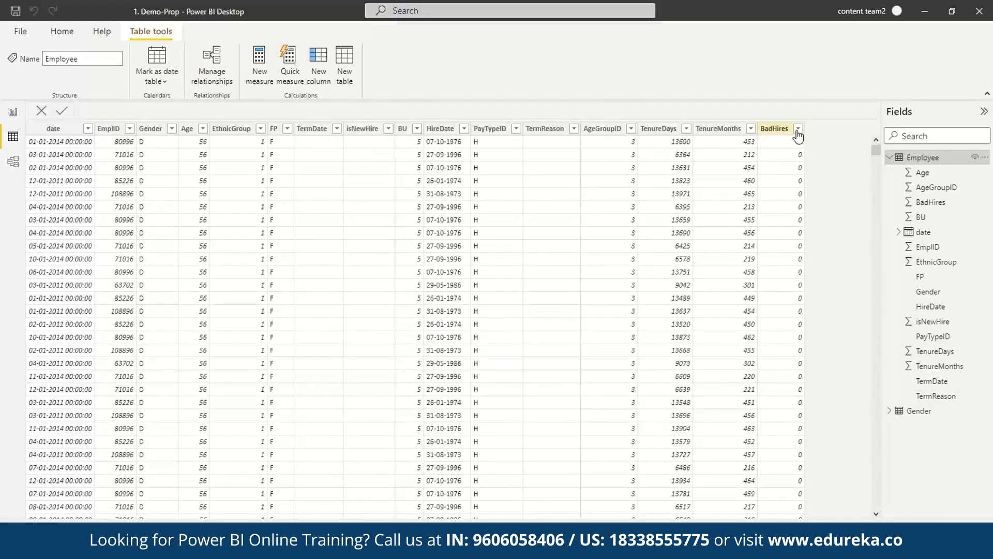
pyautogui.click(799, 133)
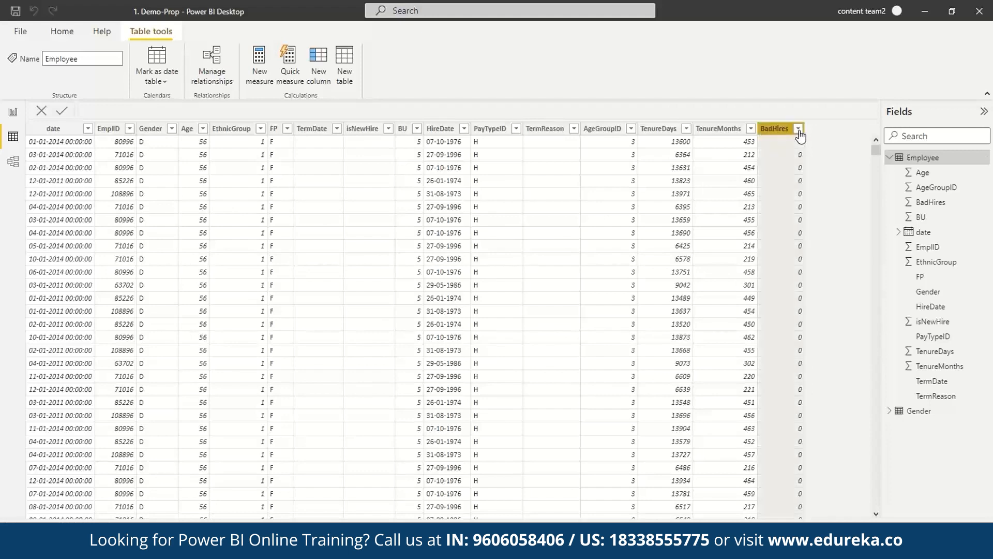
pyautogui.click(799, 129)
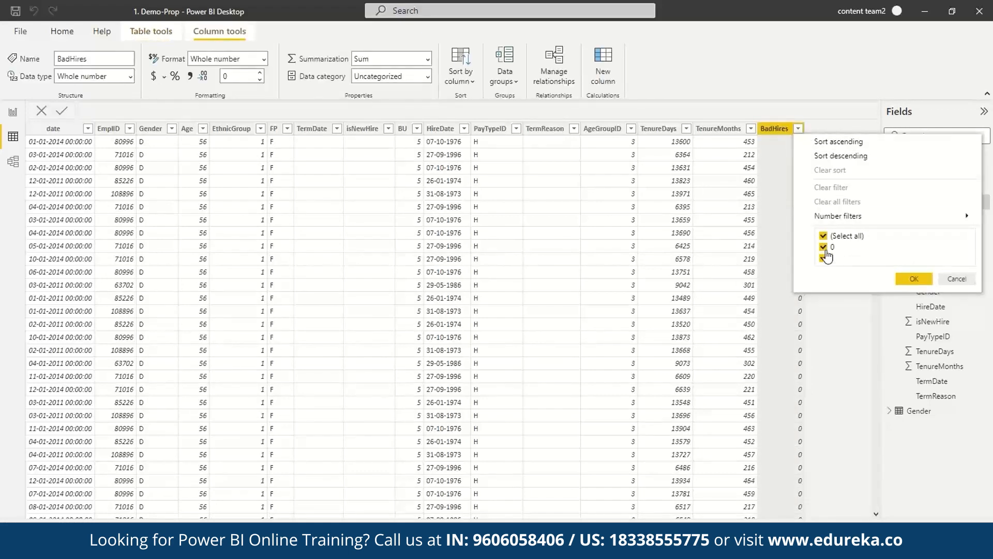
pyautogui.click(832, 320)
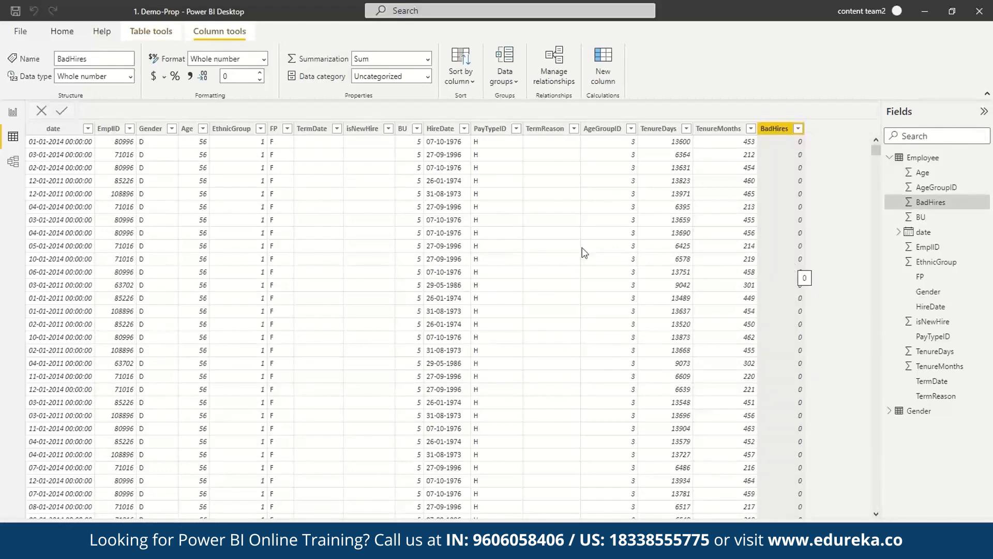
pyautogui.click(890, 413)
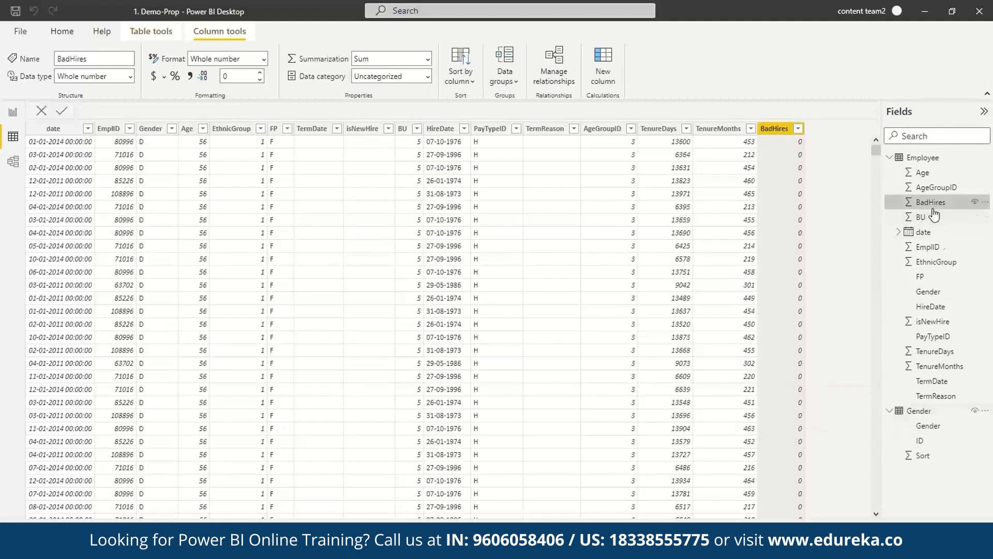
pyautogui.click(929, 428)
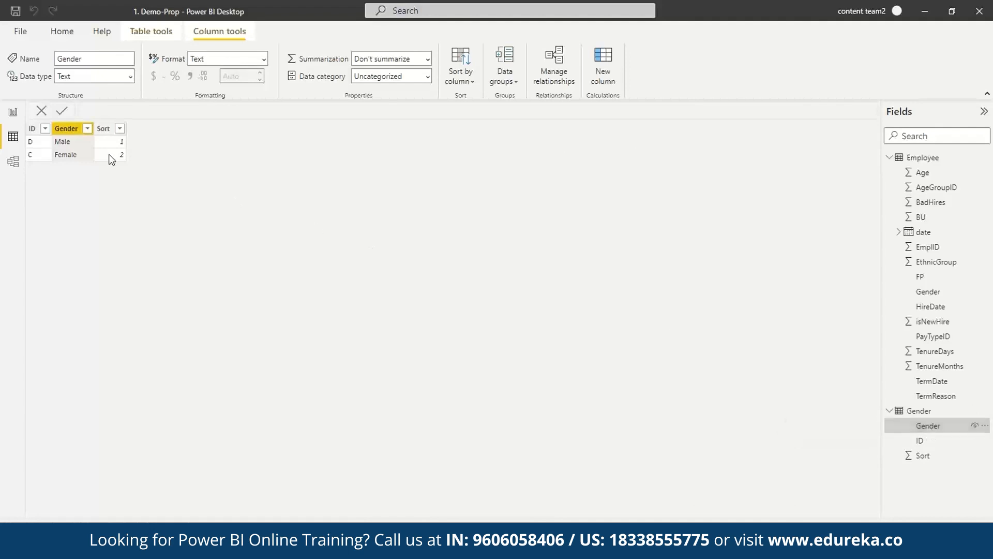
# Build a column chart on the report page with BadHires on the Y-axis and the Gender table's Gender field on the X-axis
pyautogui.click(13, 112)
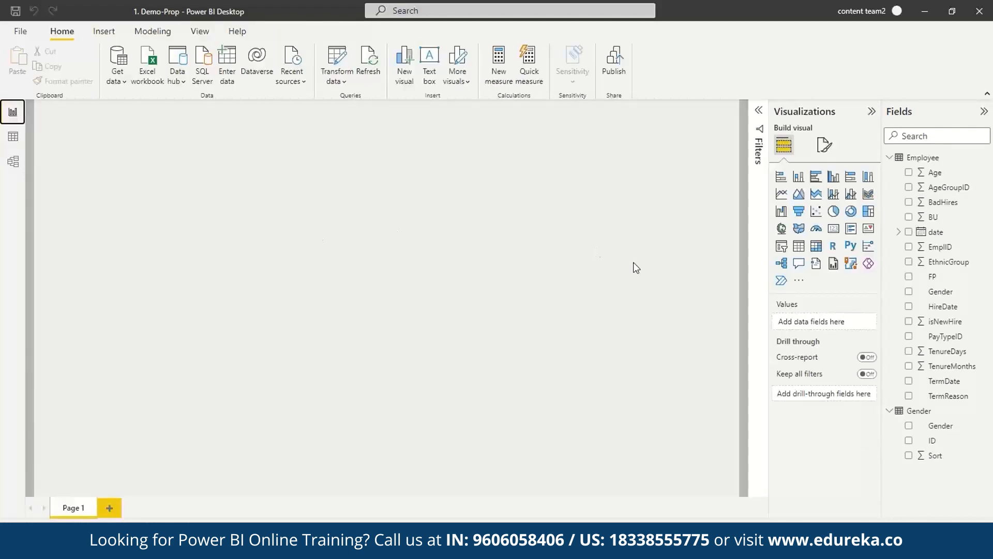
pyautogui.click(948, 206)
pyautogui.moveTo(872, 226); pyautogui.dragTo(133, 187)
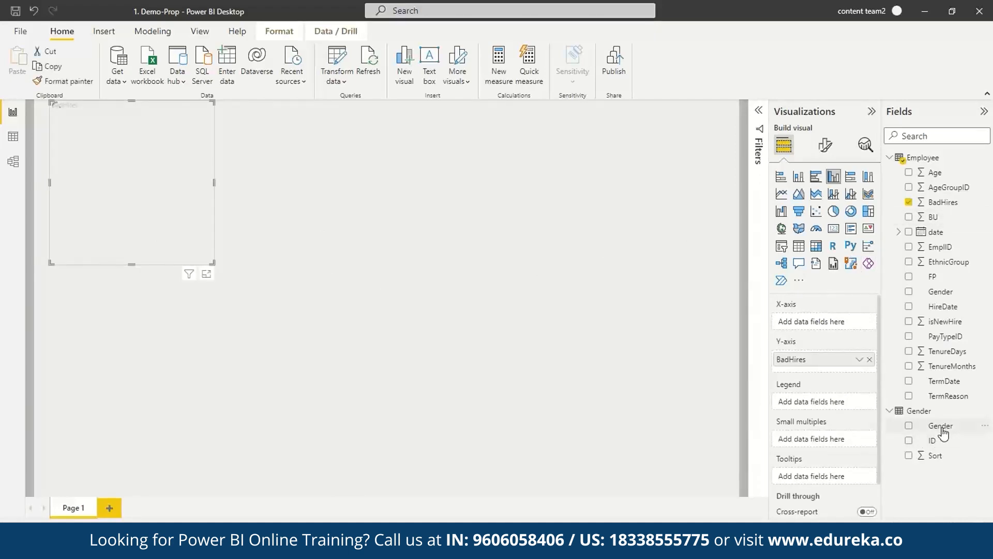
pyautogui.moveTo(947, 433); pyautogui.dragTo(182, 225)
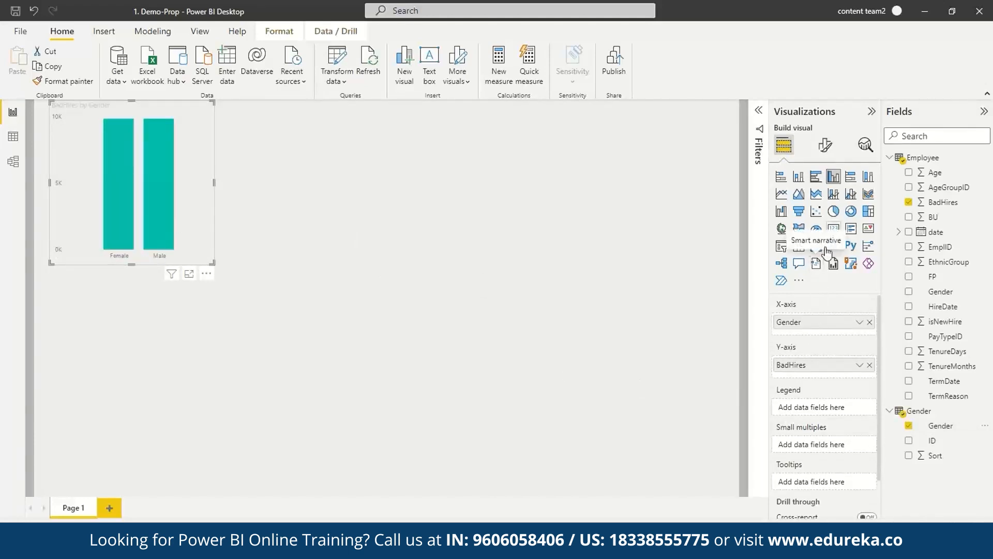
# Convert the BadHires by Gender column chart to a donut chart, shift it slightly down and inspect each slice's value
pyautogui.click(851, 217)
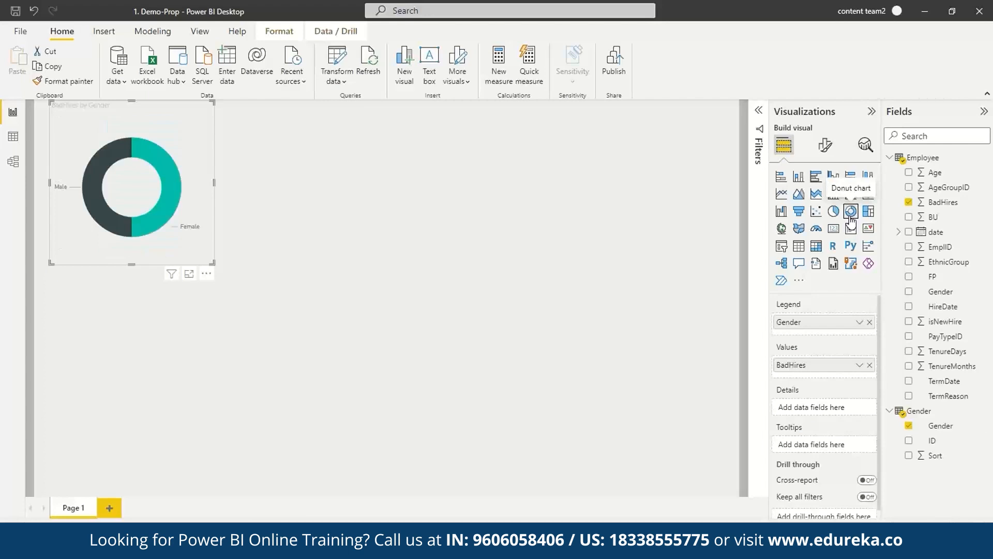
pyautogui.moveTo(130, 133); pyautogui.dragTo(136, 152)
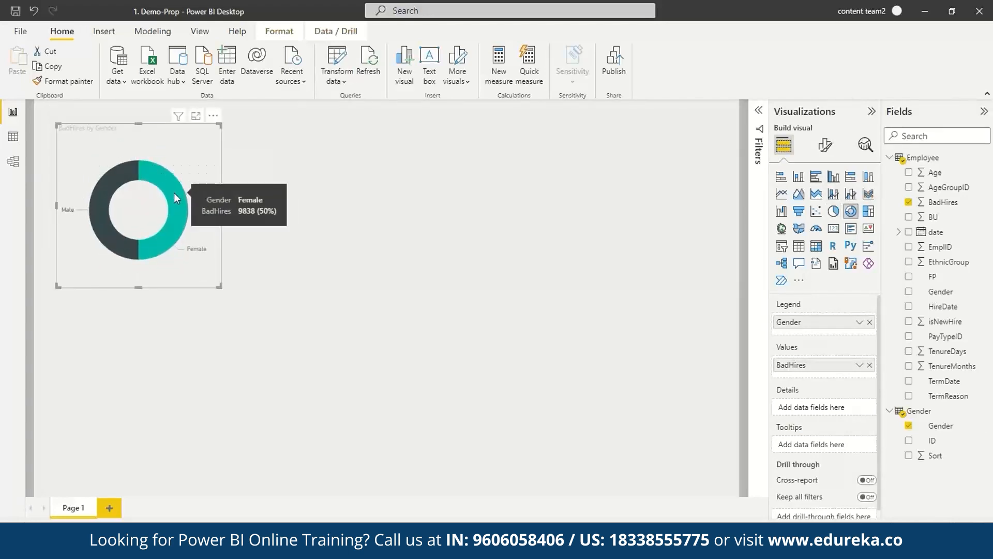
pyautogui.moveTo(96, 178)
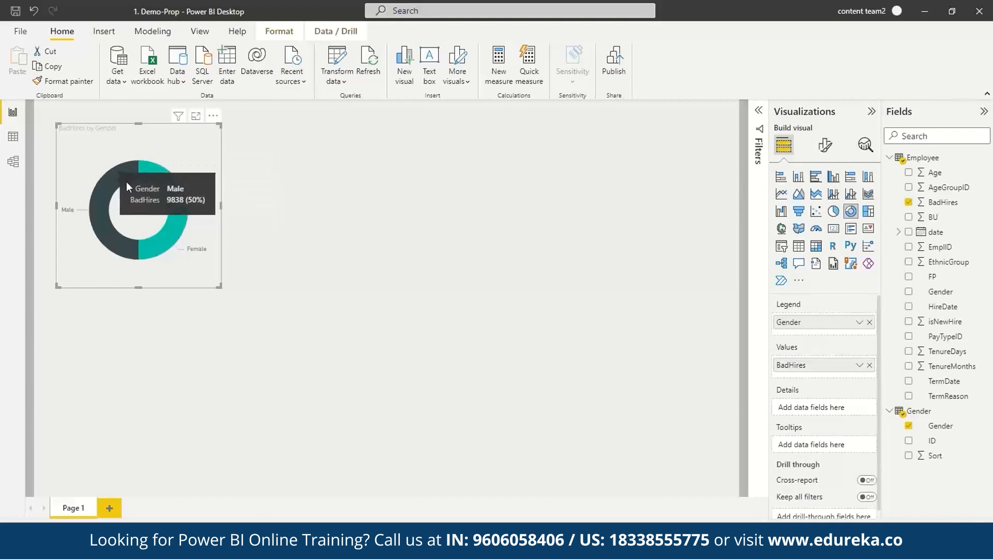
pyautogui.moveTo(160, 185)
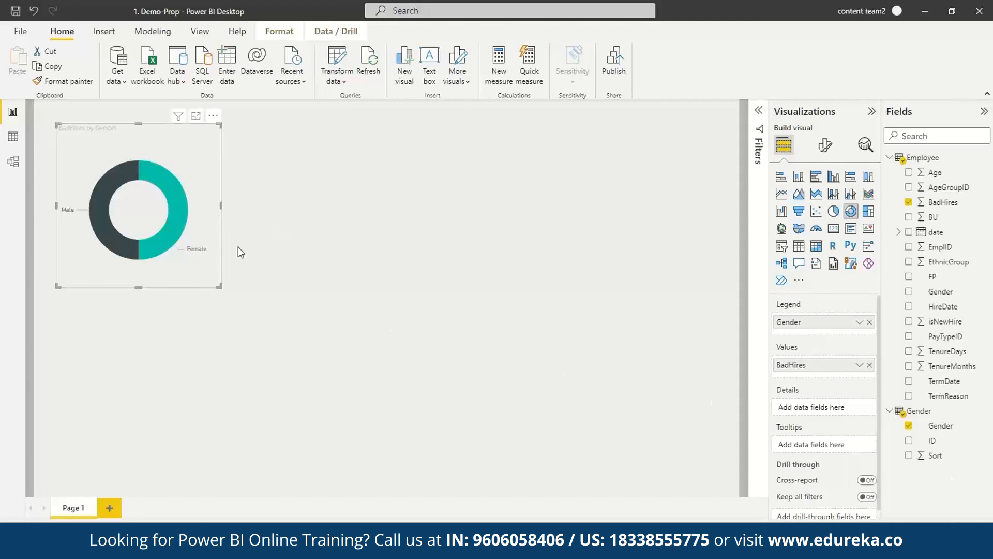
# Compare the Gender table's ID column with the Gender column of the Employee table in the data view
pyautogui.click(13, 137)
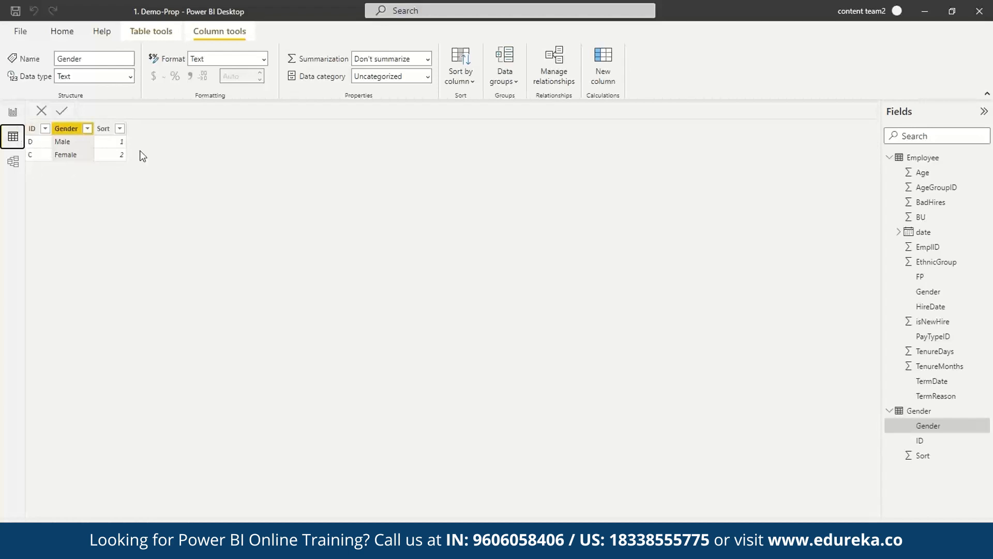
pyautogui.click(927, 164)
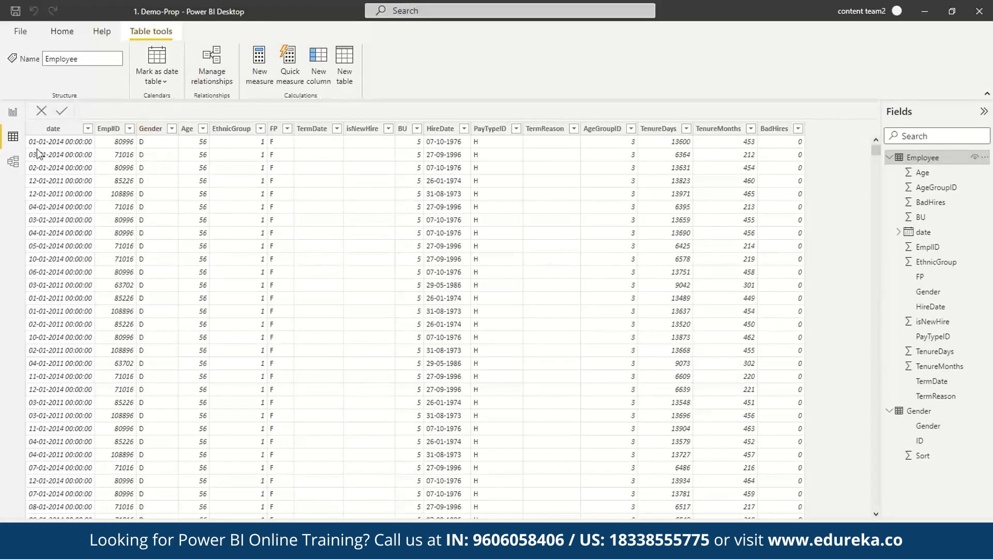
pyautogui.click(937, 427)
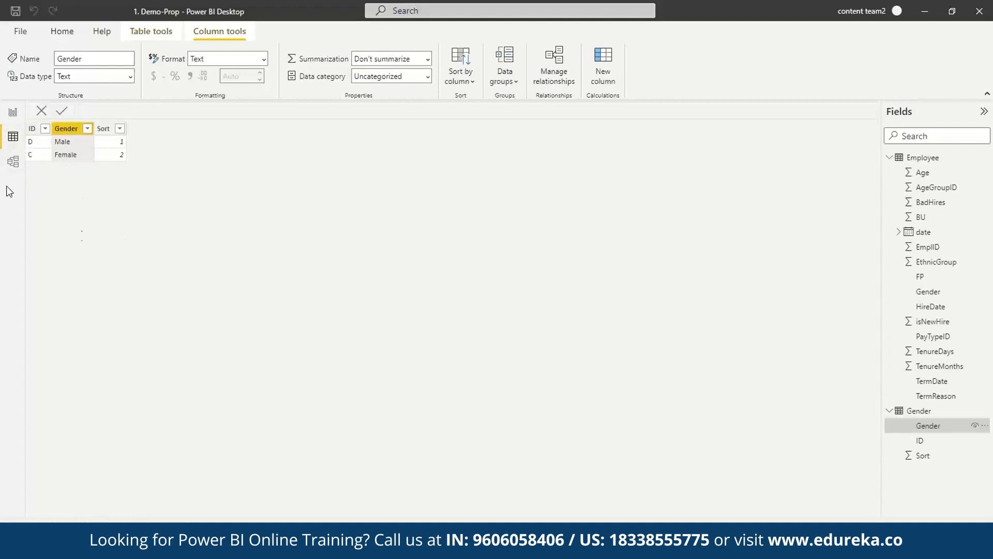
# Create an active many-to-one relationship with single cross-filter direction from Employee's Gender column to Gender's ID column, and recheck the donut chart's values
pyautogui.click(12, 163)
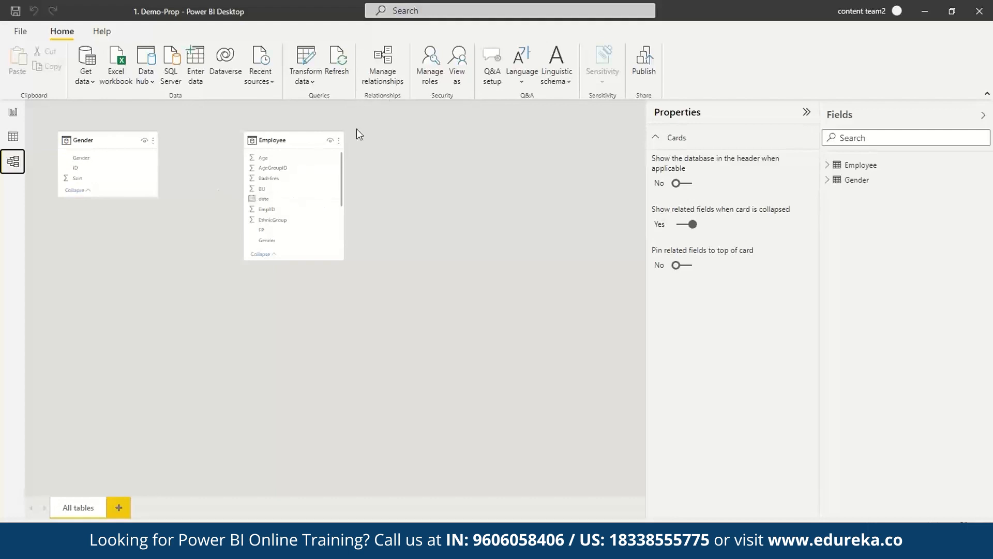
pyautogui.click(386, 75)
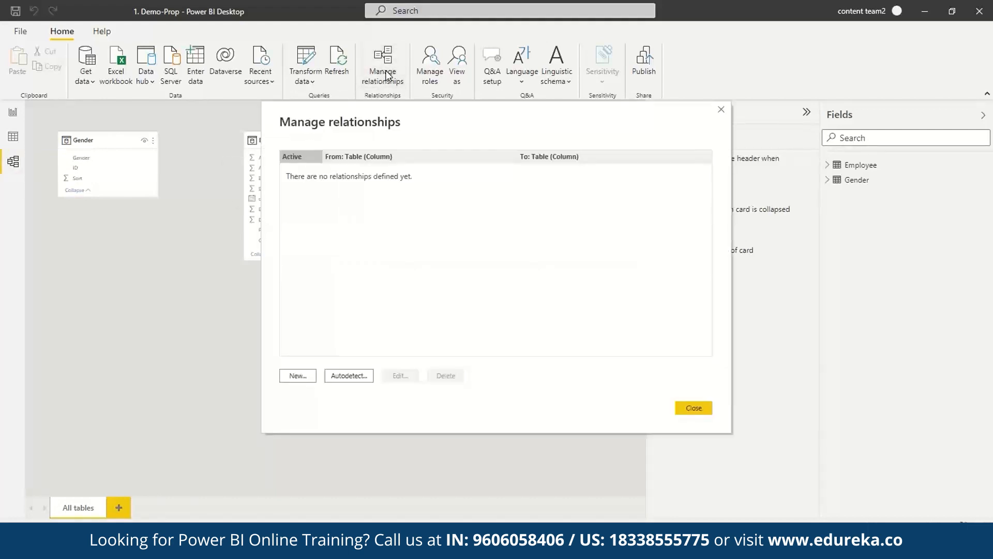
pyautogui.click(303, 377)
pyautogui.click(459, 155)
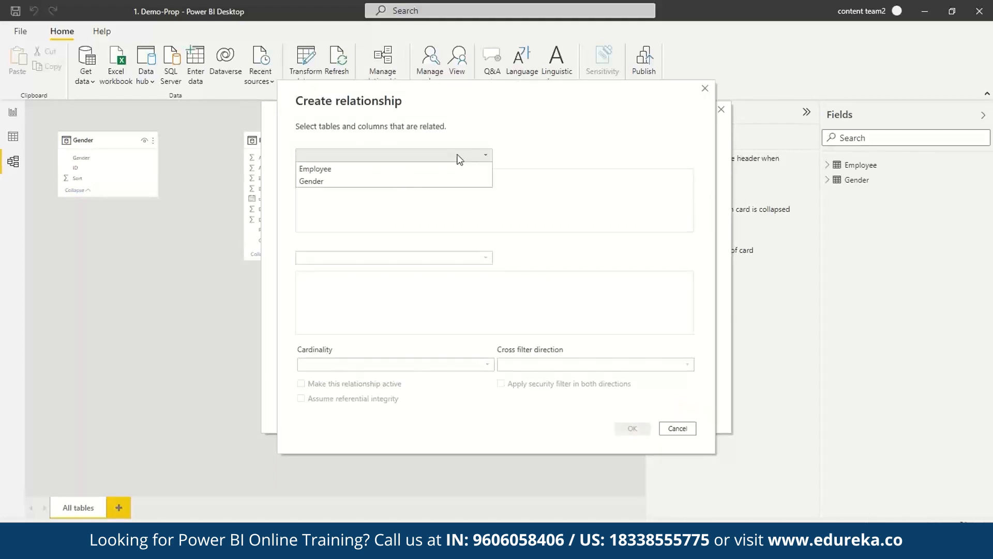
pyautogui.click(373, 169)
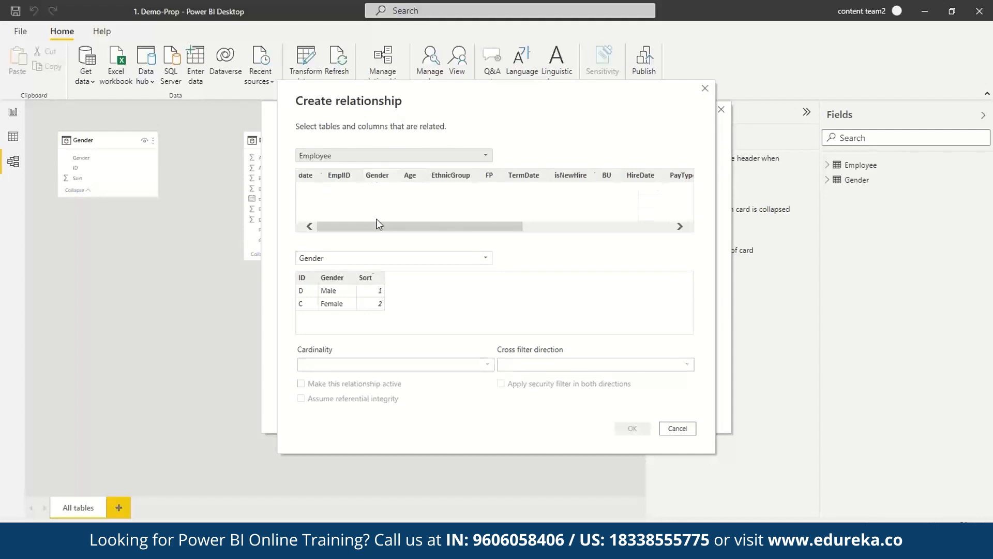
pyautogui.click(308, 284)
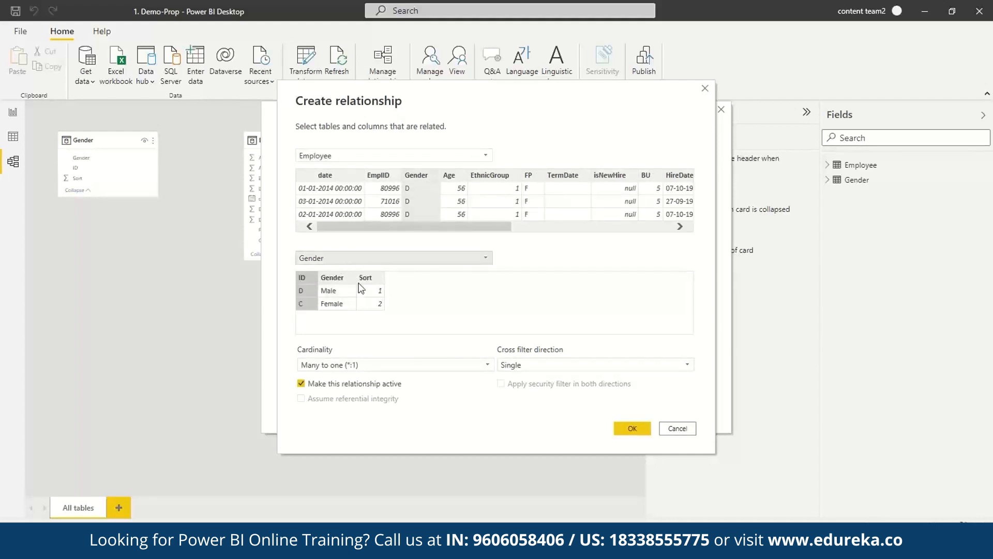
pyautogui.click(632, 428)
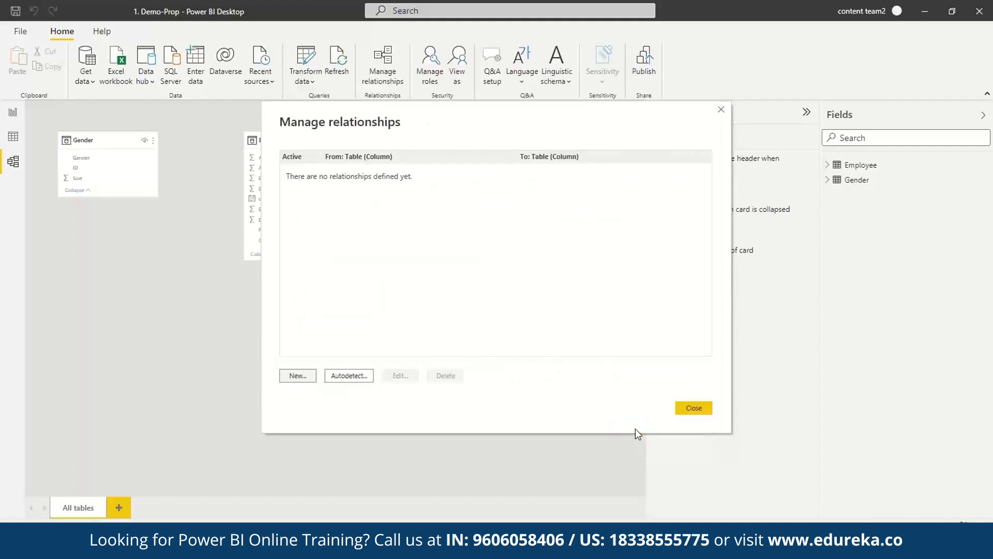
pyautogui.click(689, 408)
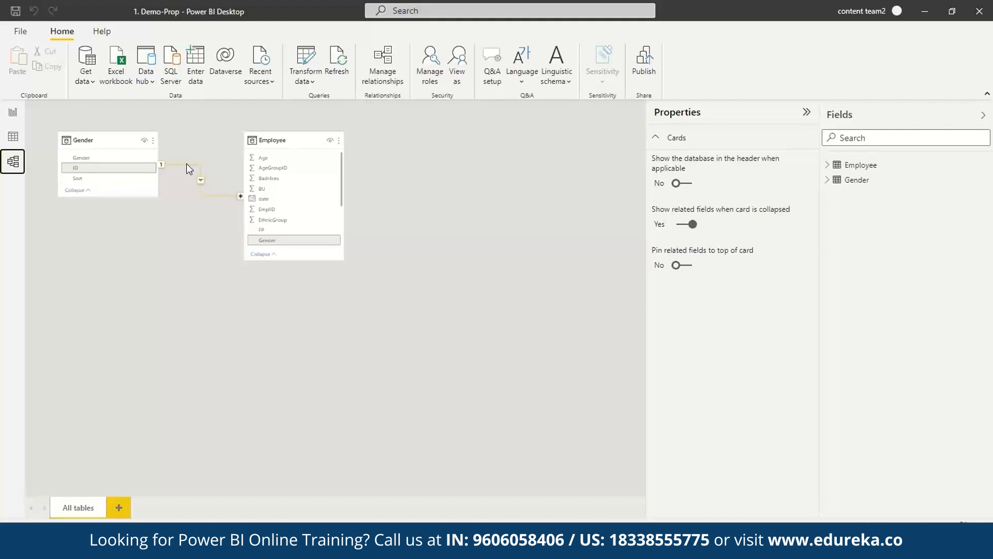
pyautogui.click(12, 112)
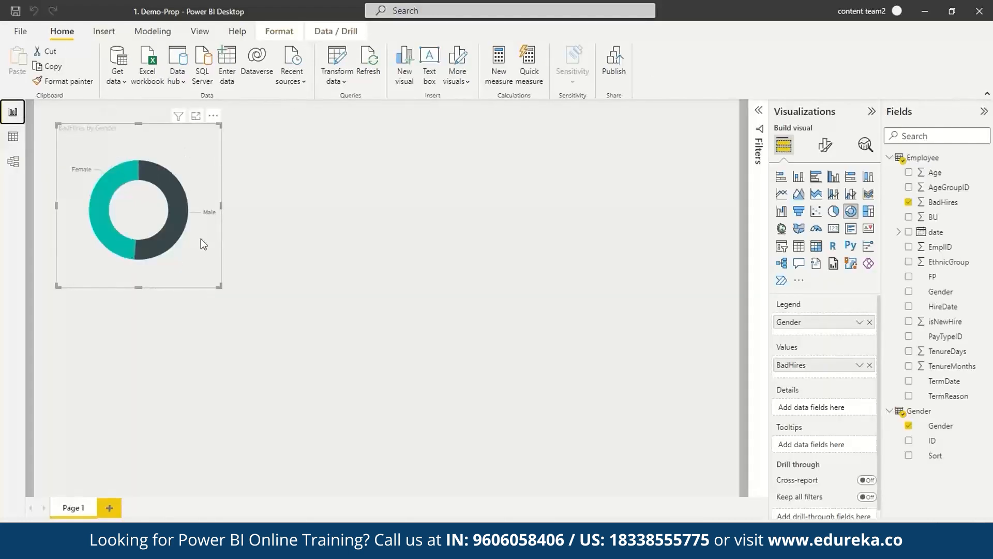
pyautogui.moveTo(178, 227)
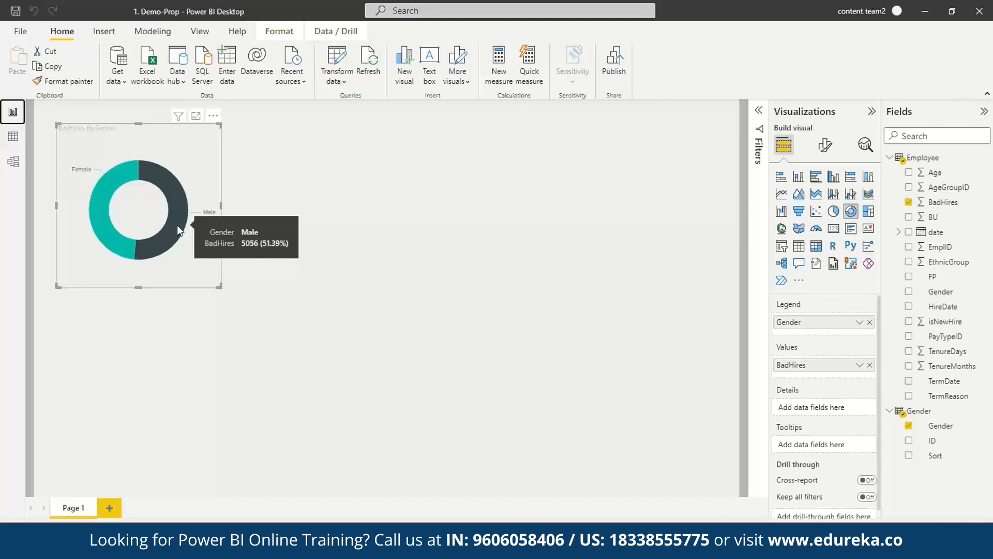
# Retitle the donut chart "Bad Hires by Gender" and make the title bold, black and size 11
pyautogui.moveTo(88, 204)
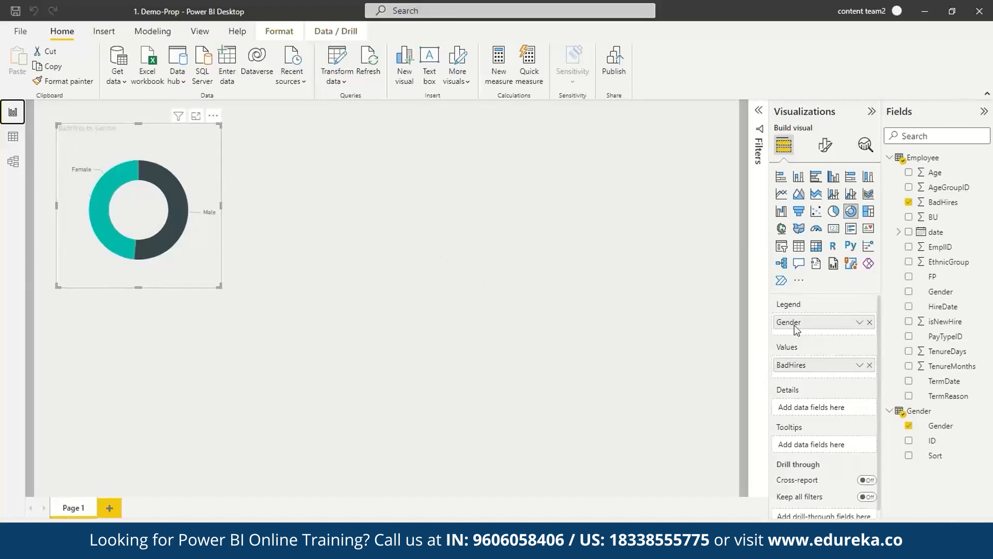
pyautogui.click(827, 147)
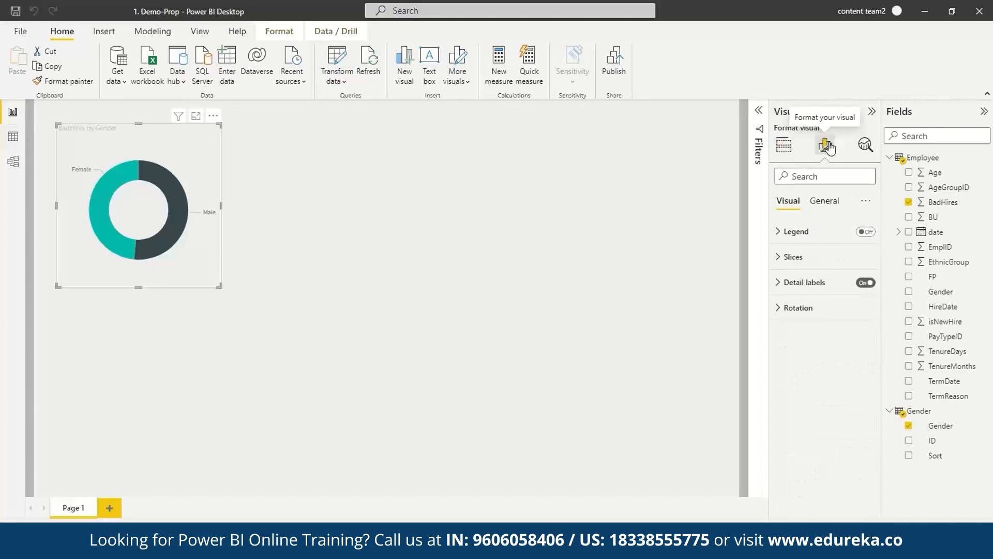
pyautogui.click(825, 202)
pyautogui.click(781, 257)
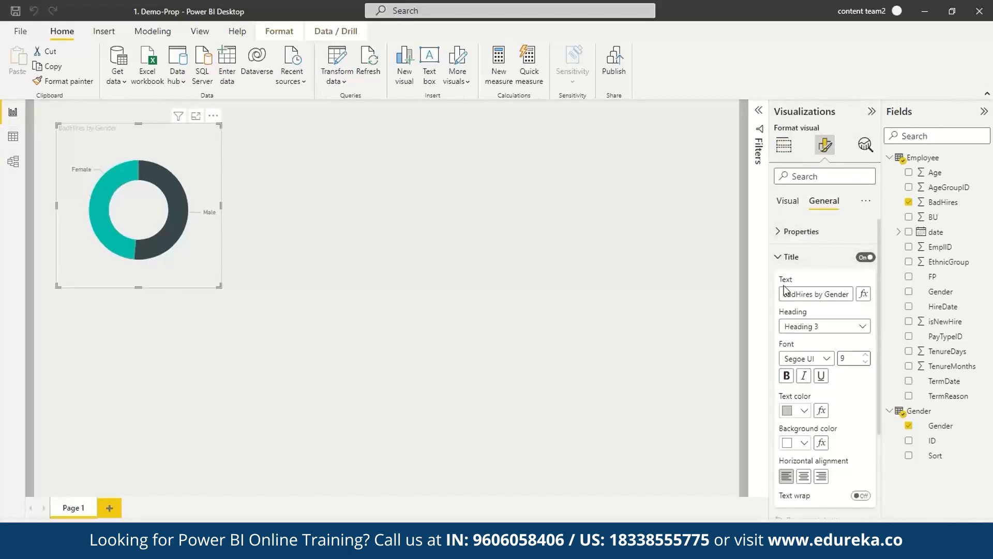
pyautogui.click(798, 294)
pyautogui.click(787, 375)
pyautogui.click(795, 410)
pyautogui.click(813, 355)
pyautogui.click(865, 355)
pyautogui.click(865, 355)
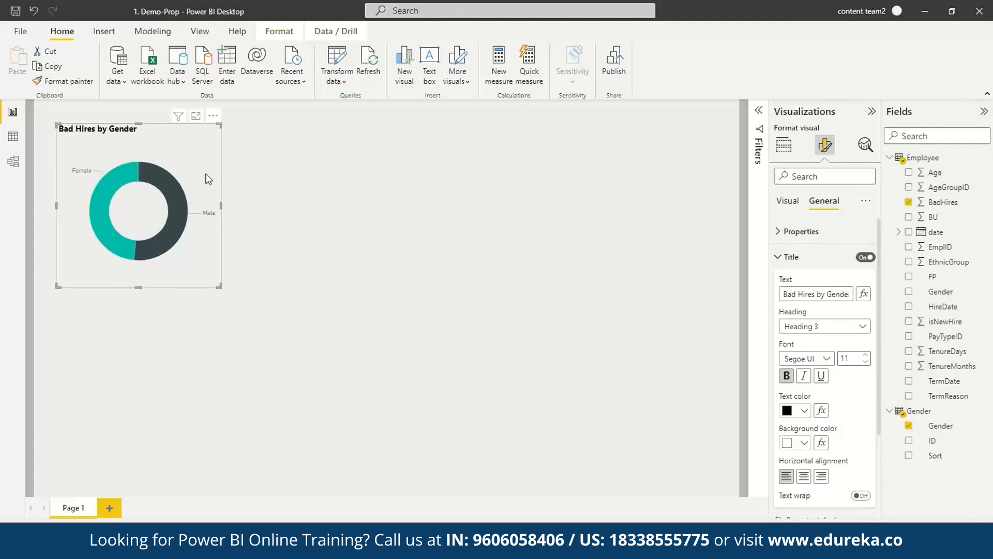
# Turn on the background effect for the Bad Hires by Gender donut chart
pyautogui.click(778, 257)
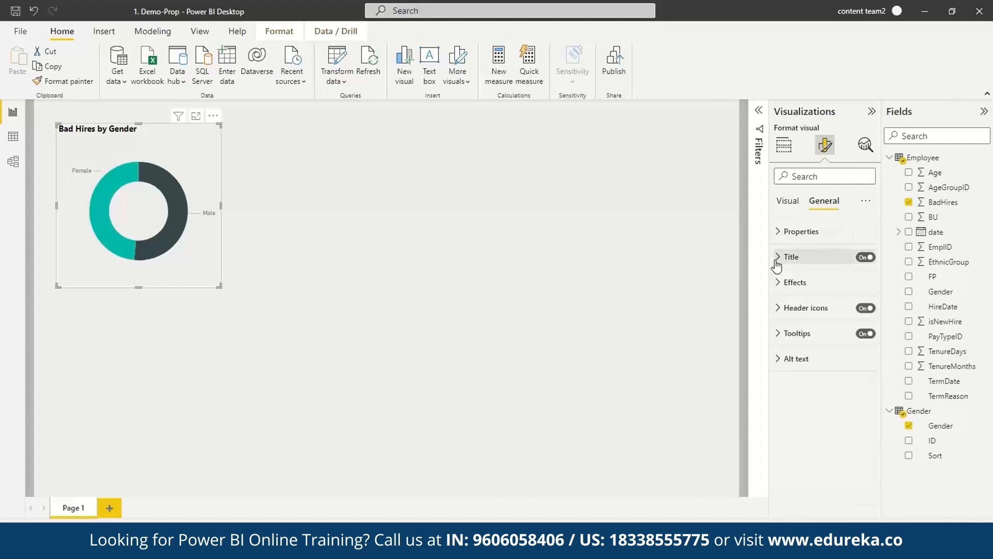
pyautogui.click(779, 283)
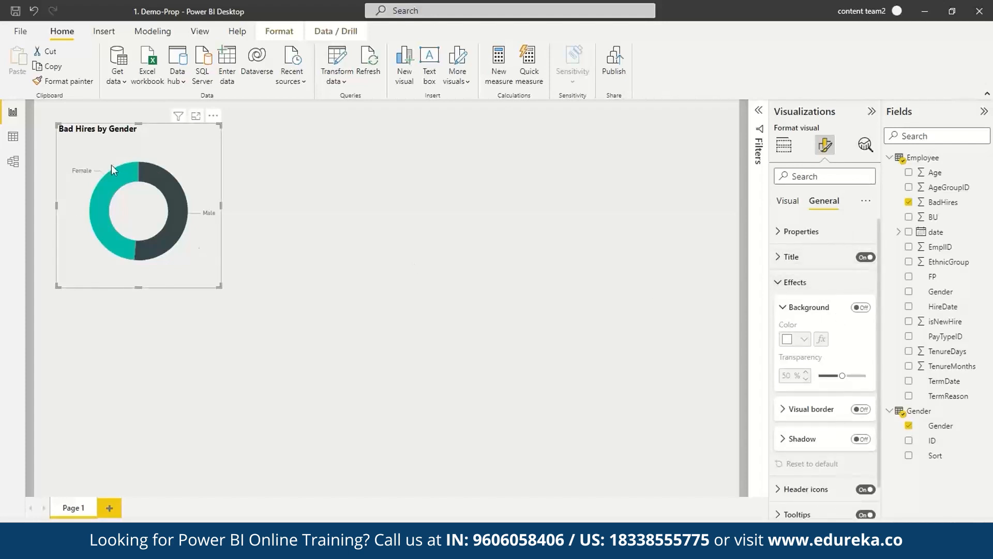
pyautogui.click(861, 307)
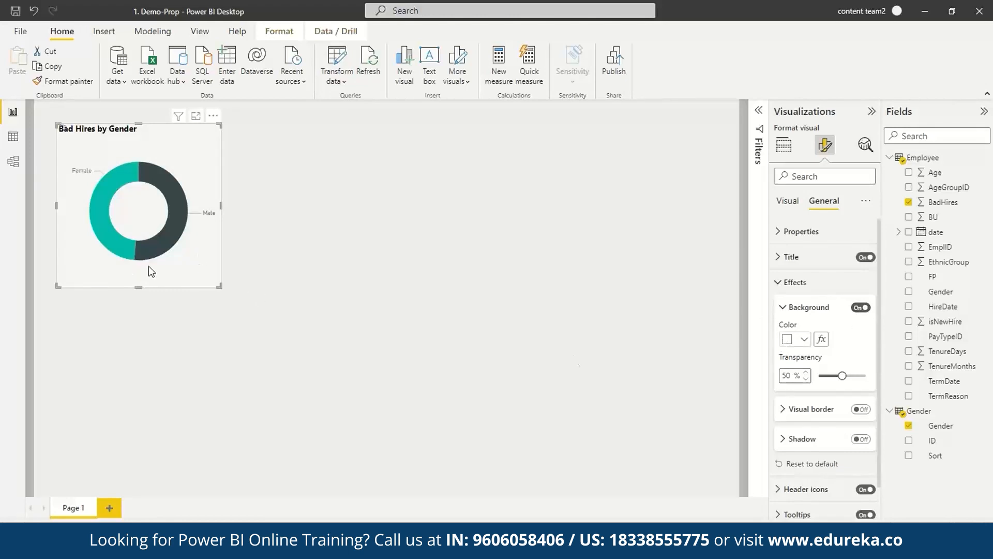
pyautogui.click(369, 305)
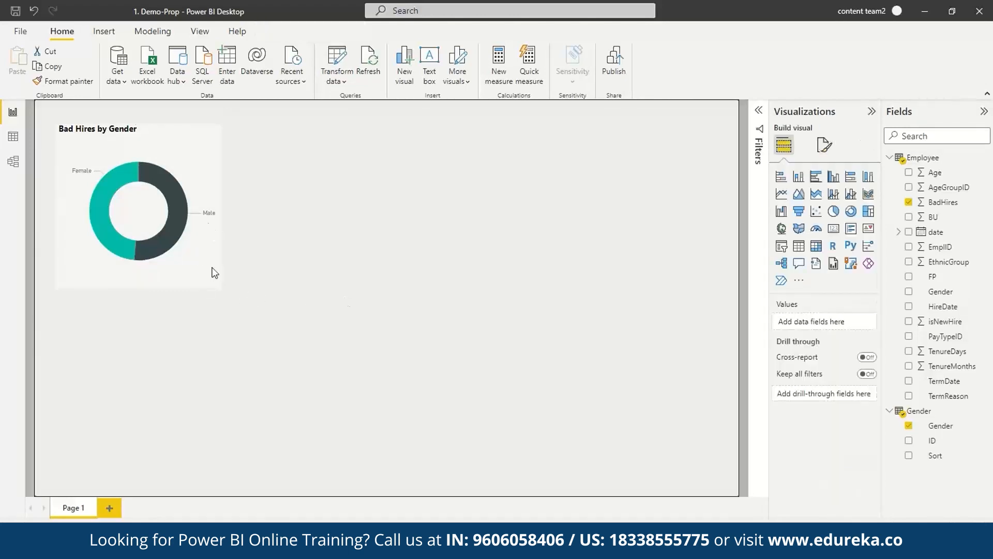
pyautogui.click(178, 171)
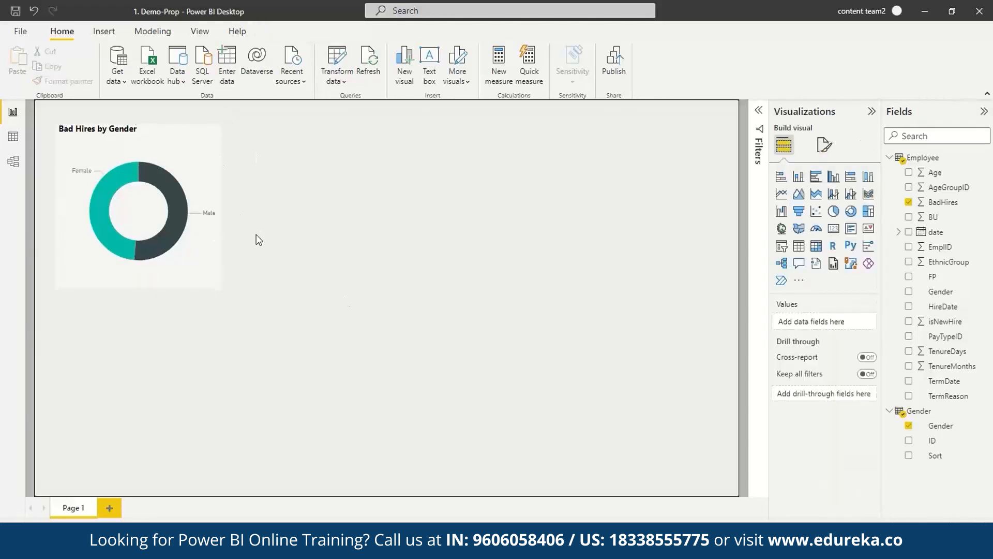
pyautogui.click(826, 157)
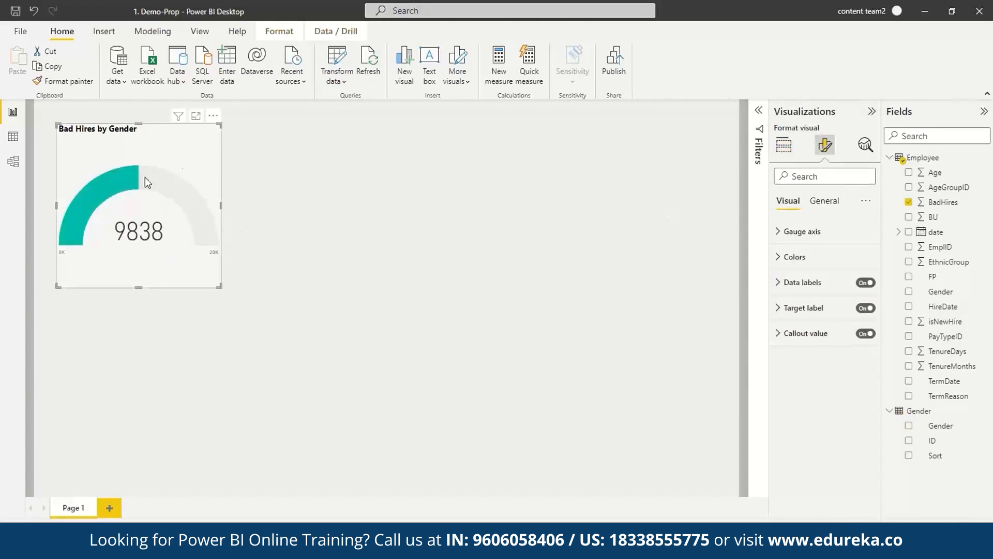
pyautogui.click(784, 146)
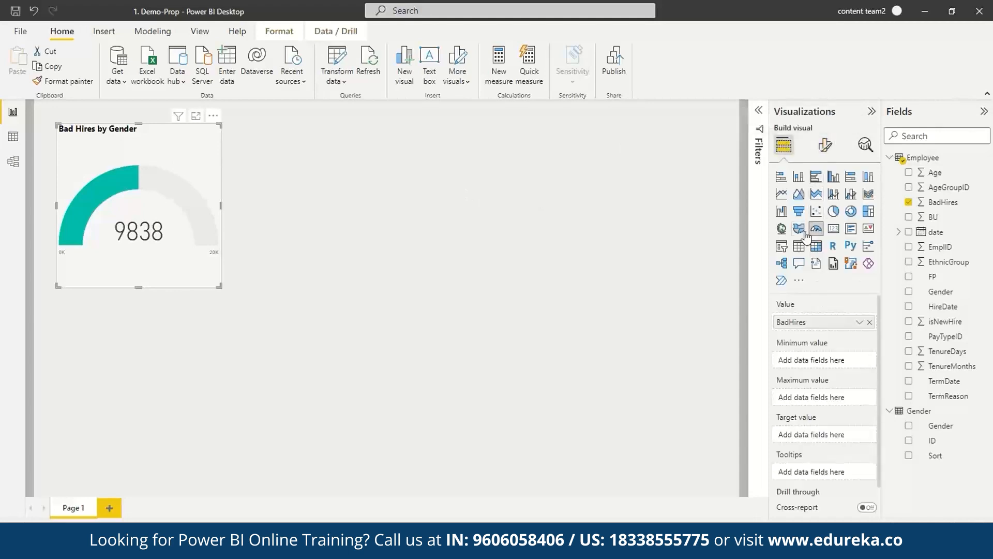
pyautogui.click(851, 211)
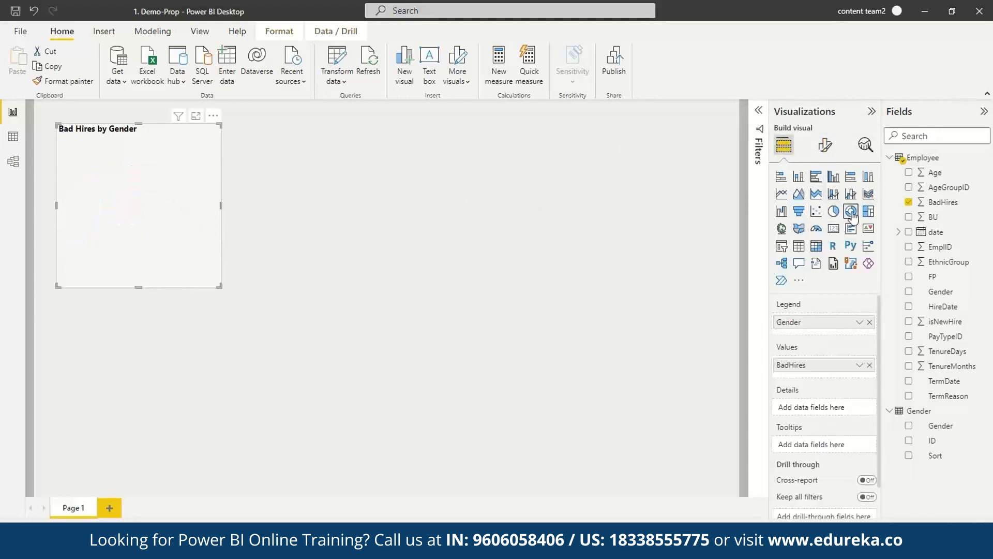
# Color the donut chart's Female slice yellow and its Male slice dark blue
pyautogui.click(825, 147)
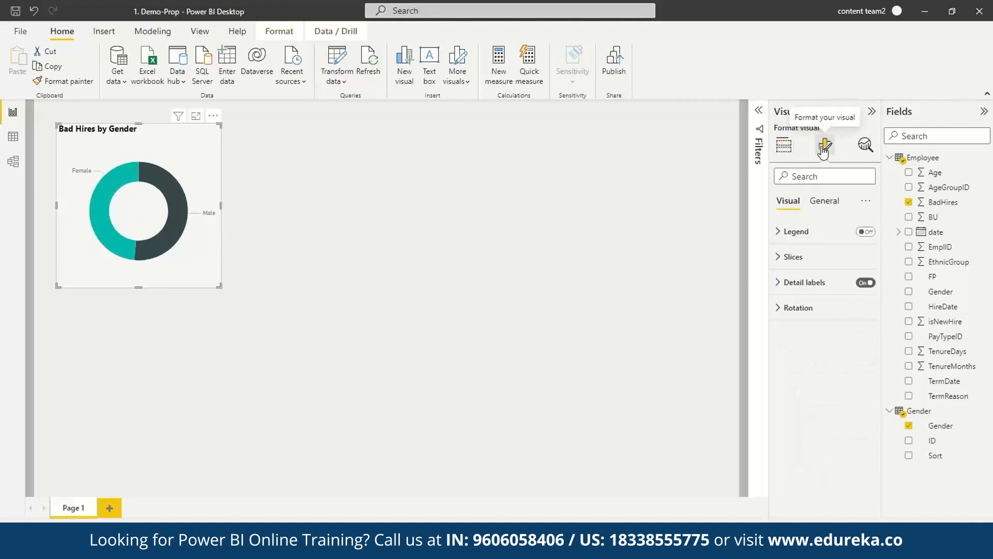
pyautogui.click(781, 259)
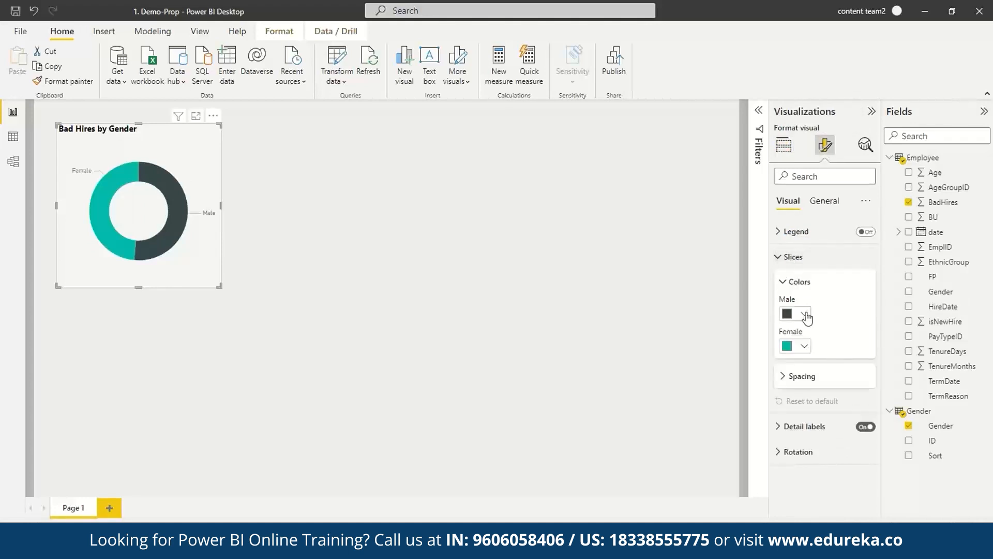
pyautogui.click(805, 345)
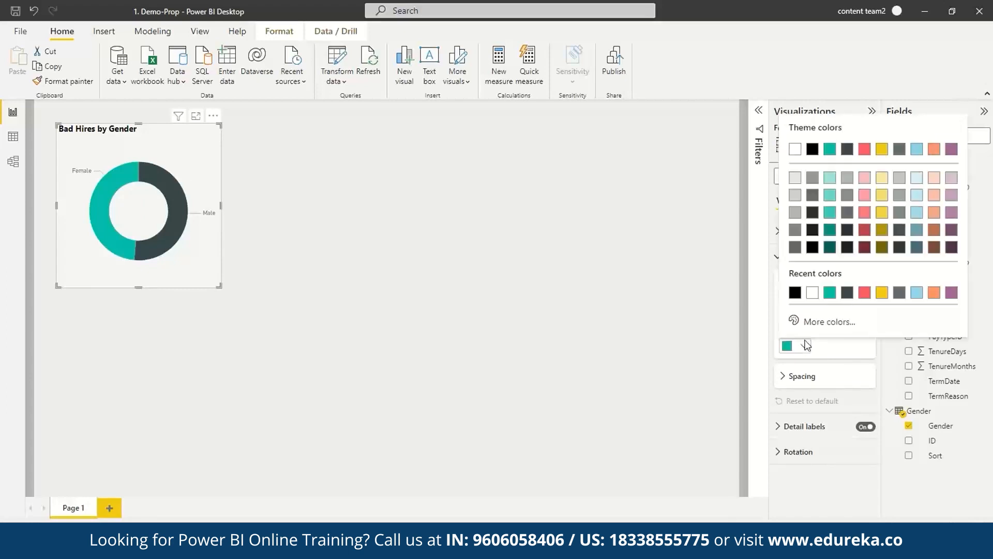
pyautogui.click(881, 215)
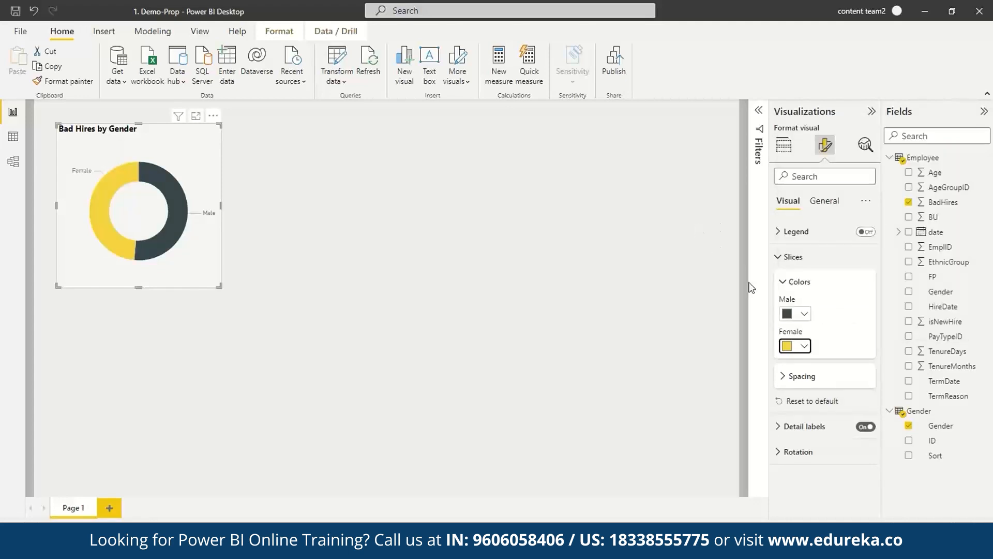
pyautogui.click(806, 314)
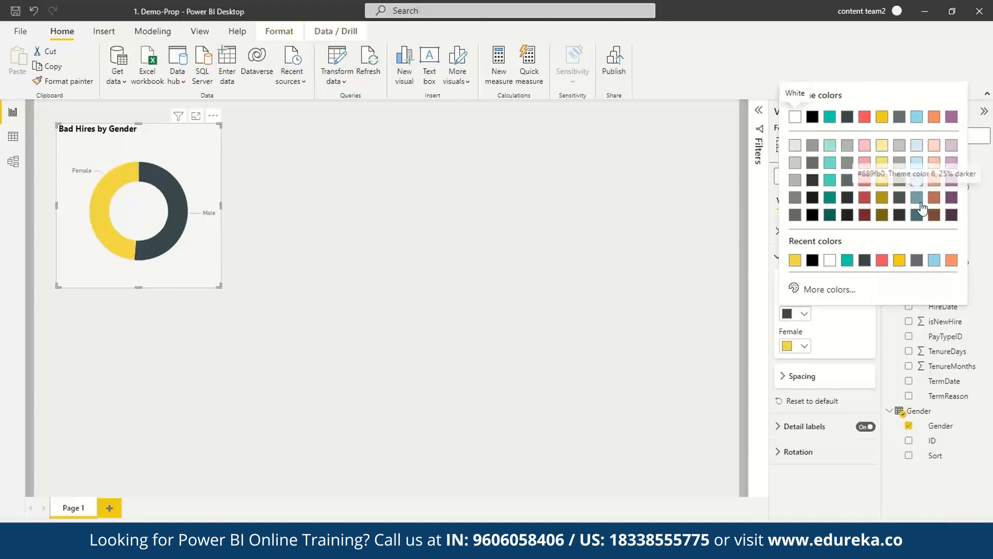
pyautogui.click(915, 217)
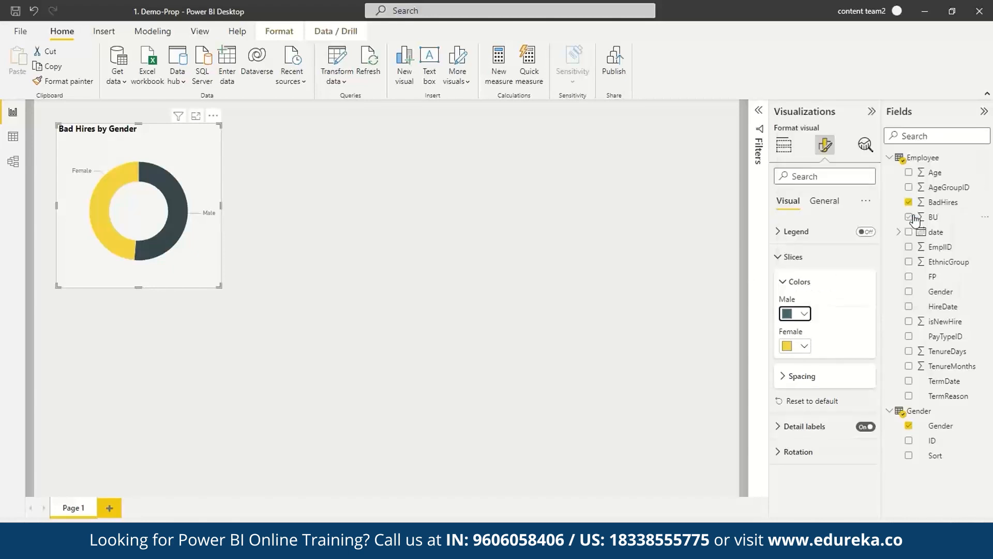
pyautogui.click(441, 292)
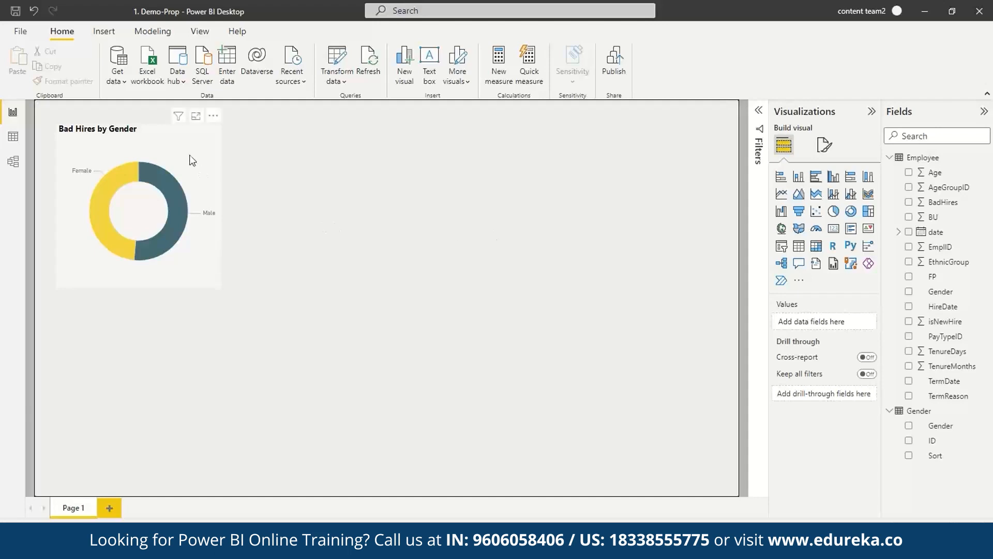
# Load AgeGroup.csv into the model and place its AgeGroup field as a new visual below the donut chart
pyautogui.click(119, 81)
pyautogui.click(149, 242)
pyautogui.click(176, 92)
pyautogui.click(390, 279)
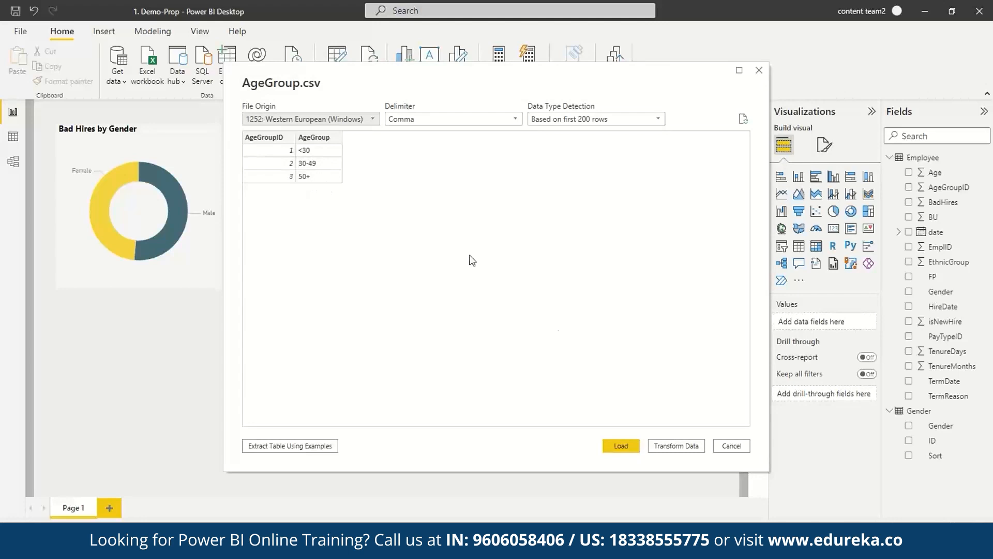
pyautogui.click(622, 446)
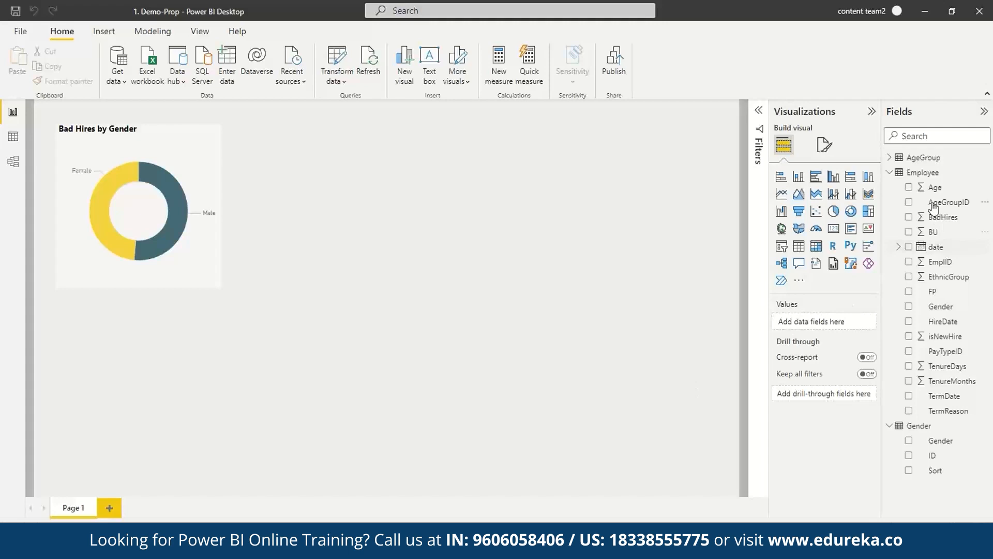
pyautogui.click(900, 158)
pyautogui.moveTo(931, 173); pyautogui.dragTo(142, 387)
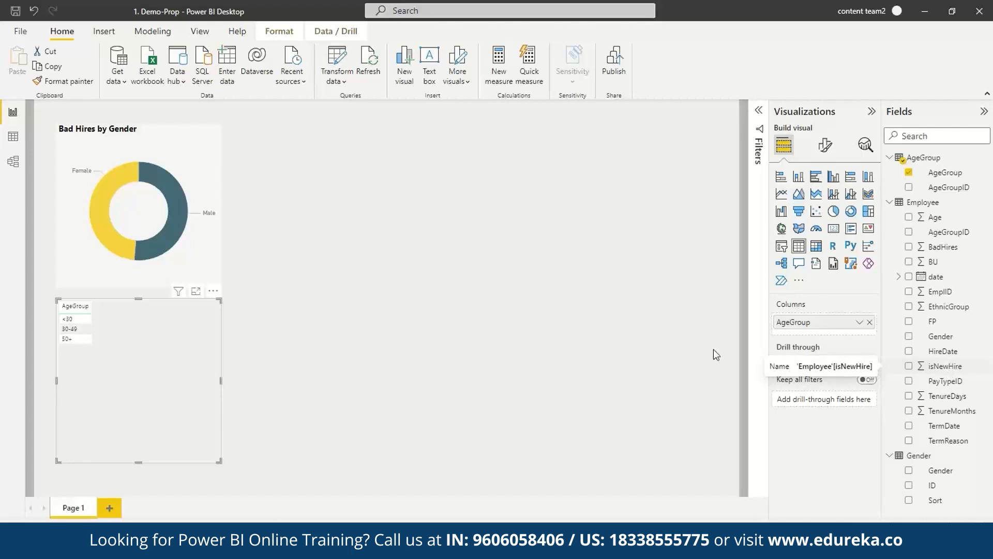
# Filter the Employee table's isNewHire column to the value 1 in the data view
pyautogui.click(14, 138)
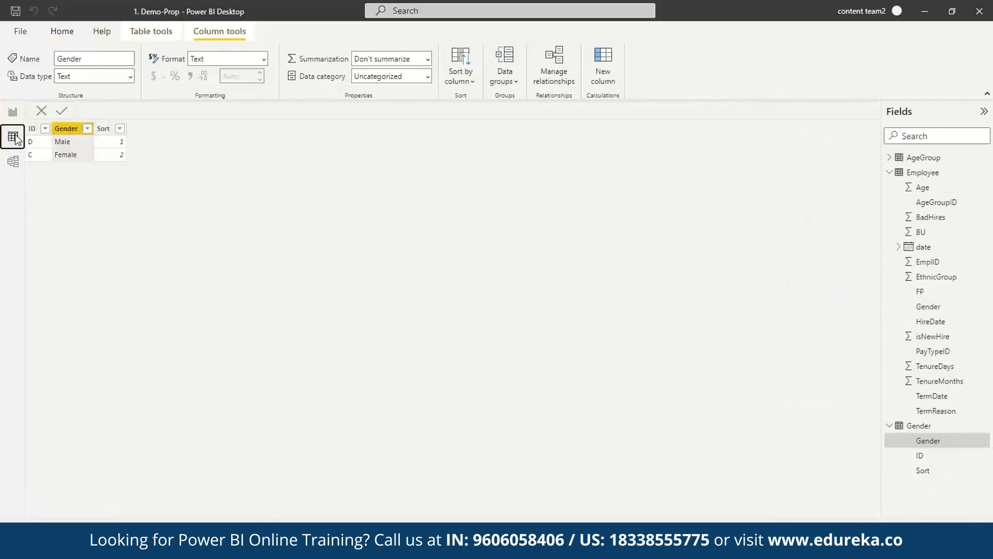
pyautogui.click(935, 338)
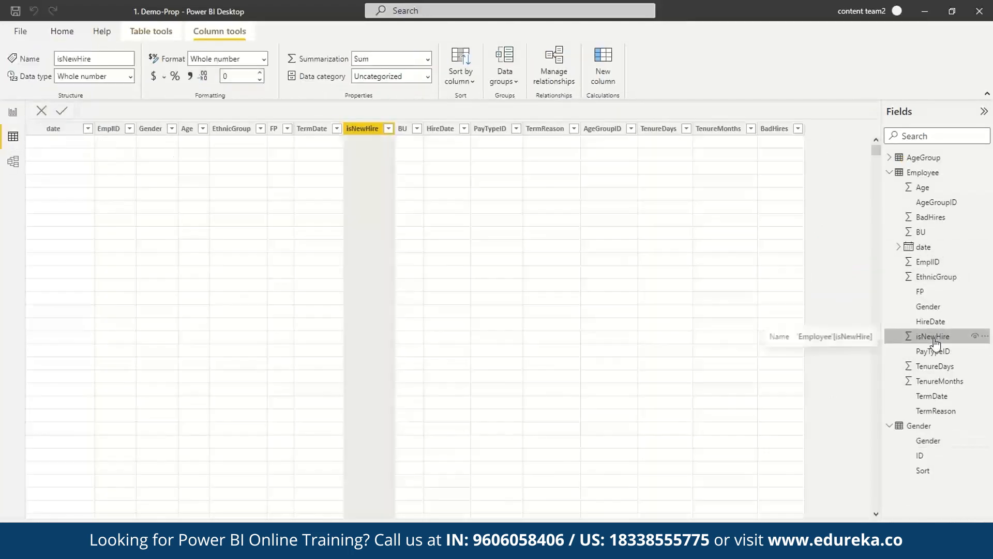
pyautogui.click(390, 130)
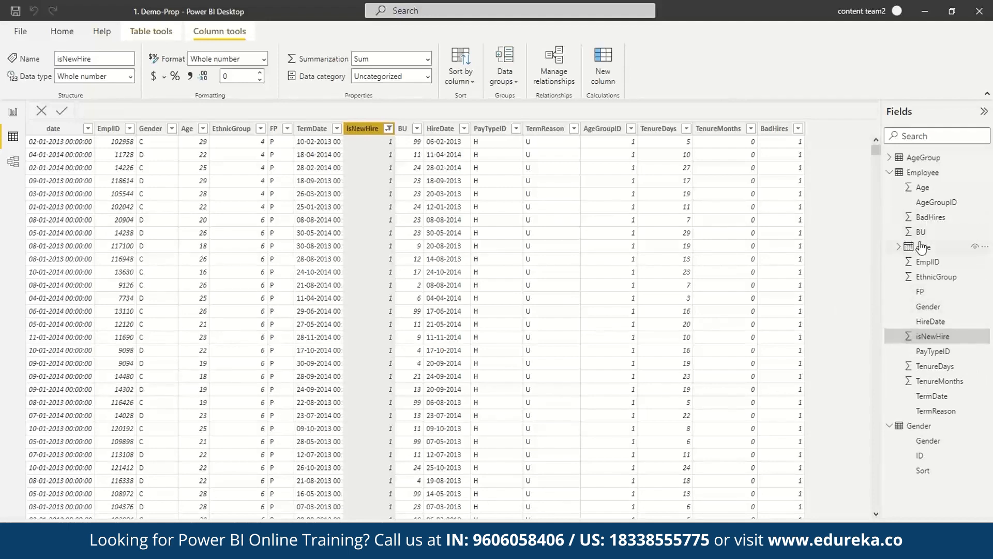
# Create the measure New Hires = SUM([isNewHire]) in the Employee table
pyautogui.rightClick(930, 178)
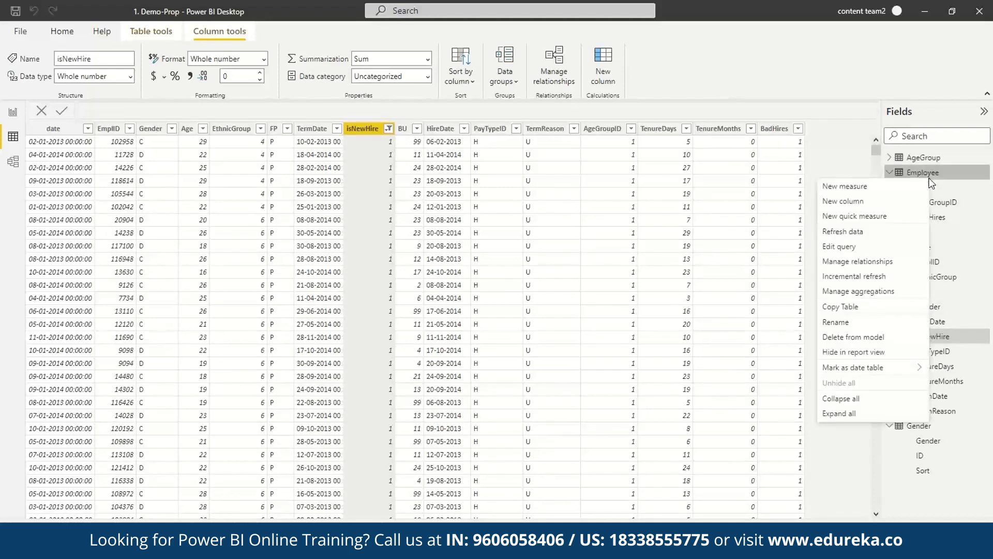
pyautogui.click(895, 187)
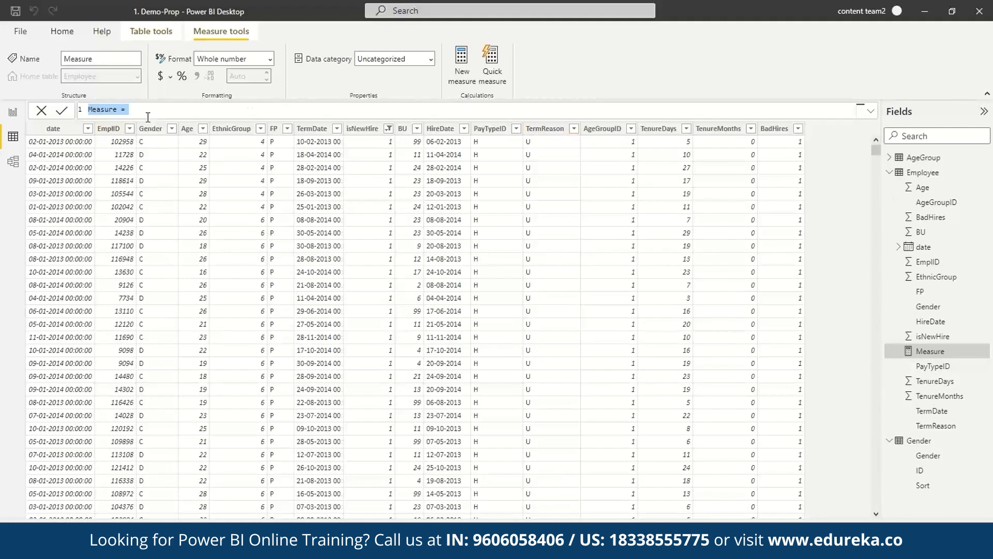
pyautogui.press('BackSpace')
pyautogui.write('New Hired')
pyautogui.press('BackSpace')
pyautogui.write('s = SUM')
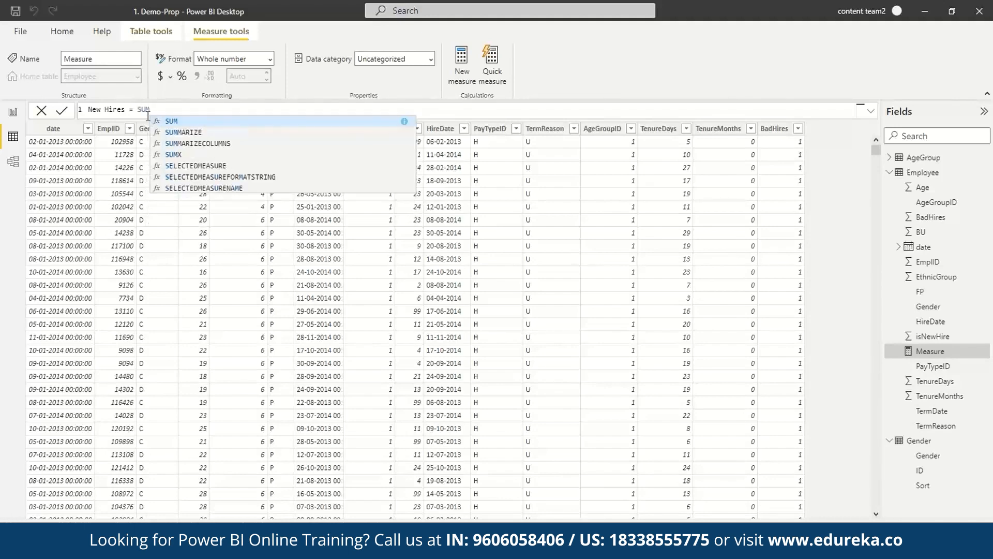
pyautogui.write('([is')
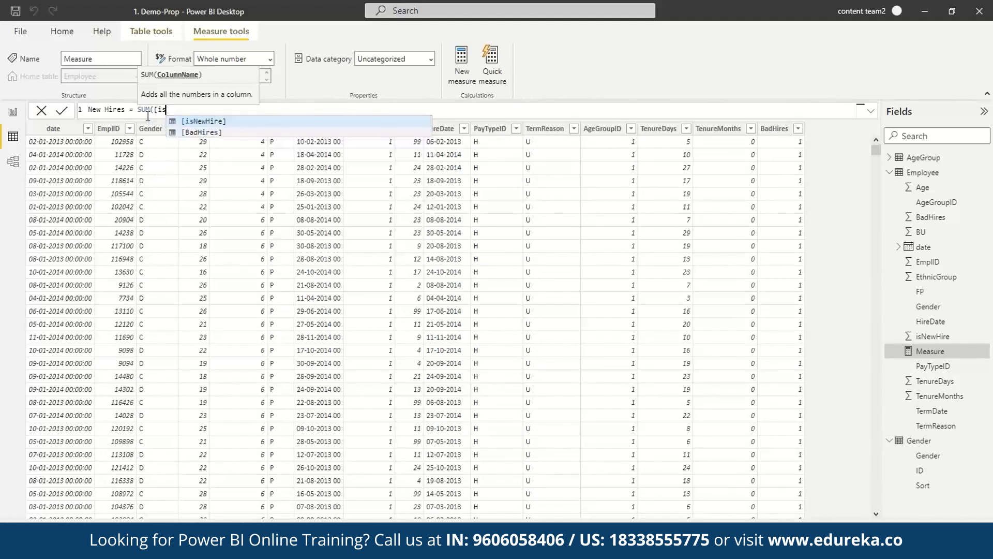
pyautogui.press('Tab')
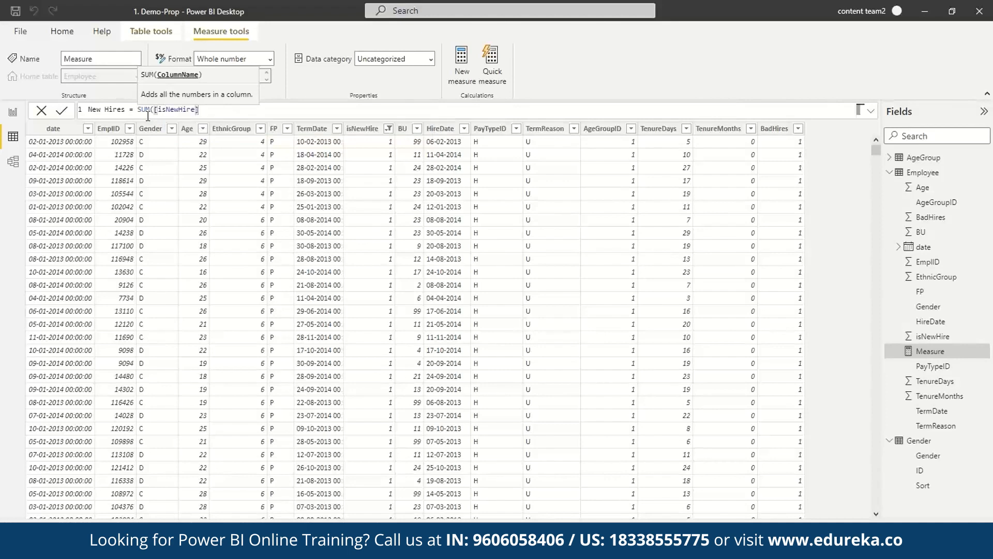
pyautogui.write(')')
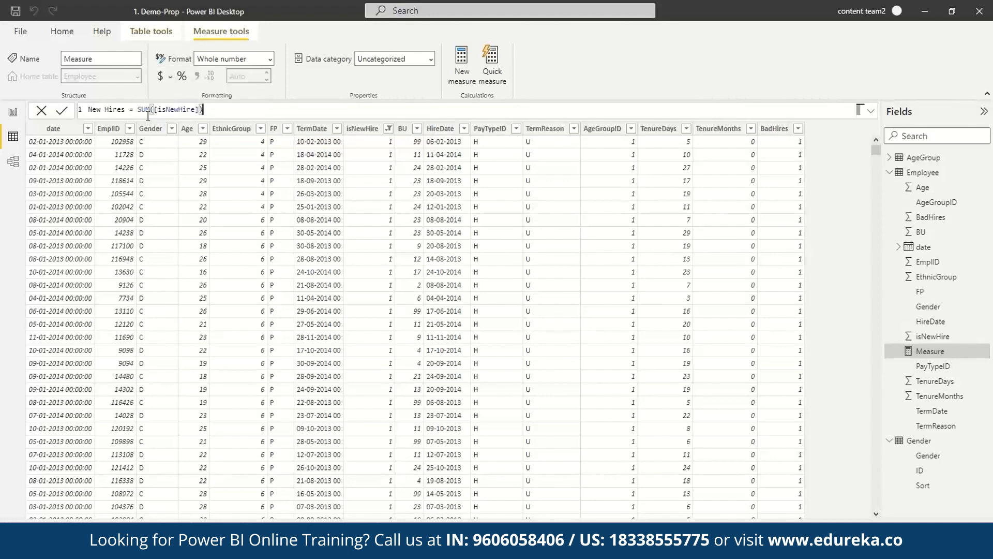
pyautogui.press('Return')
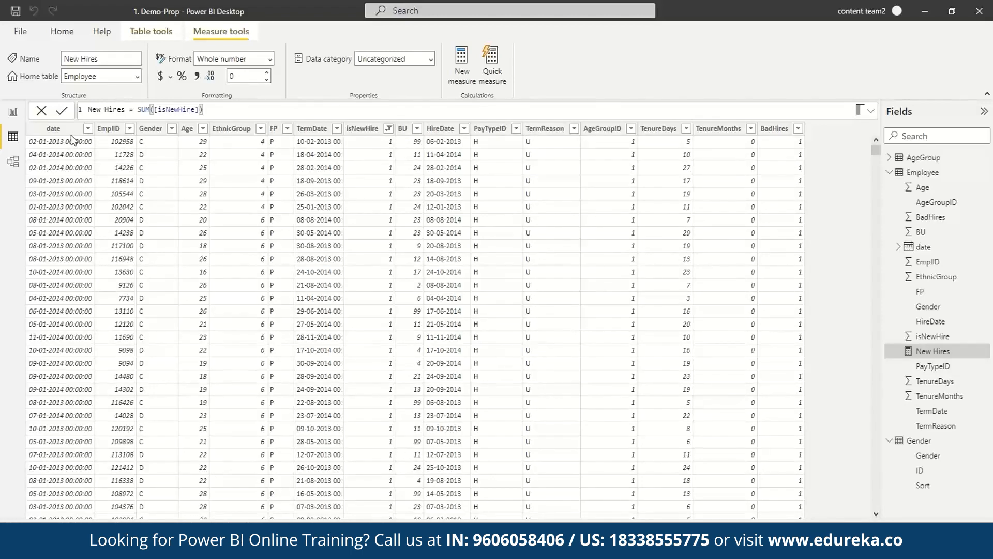
# Convert the AgeGroup visual on the report page to a stacked column chart with New Hires on the Y-axis
pyautogui.click(15, 119)
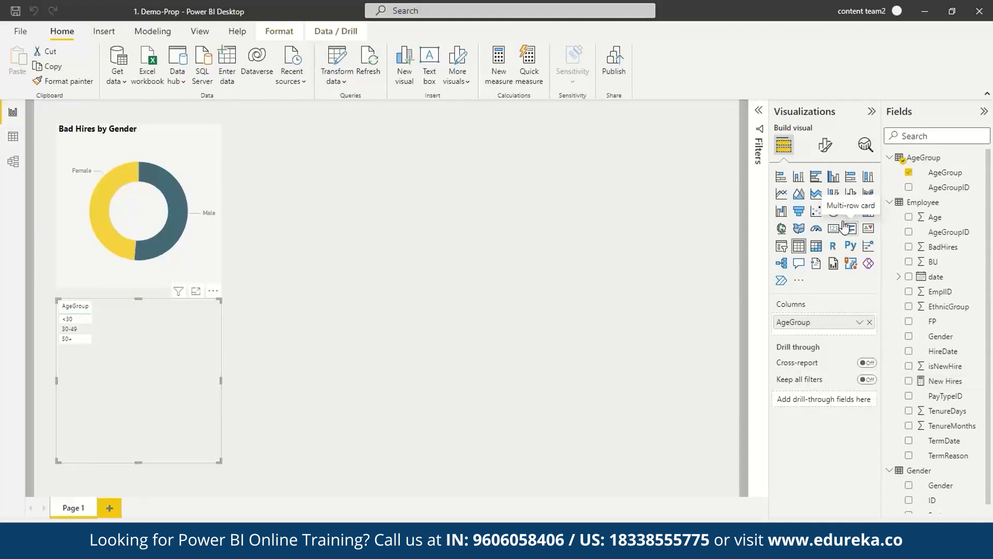
pyautogui.click(800, 178)
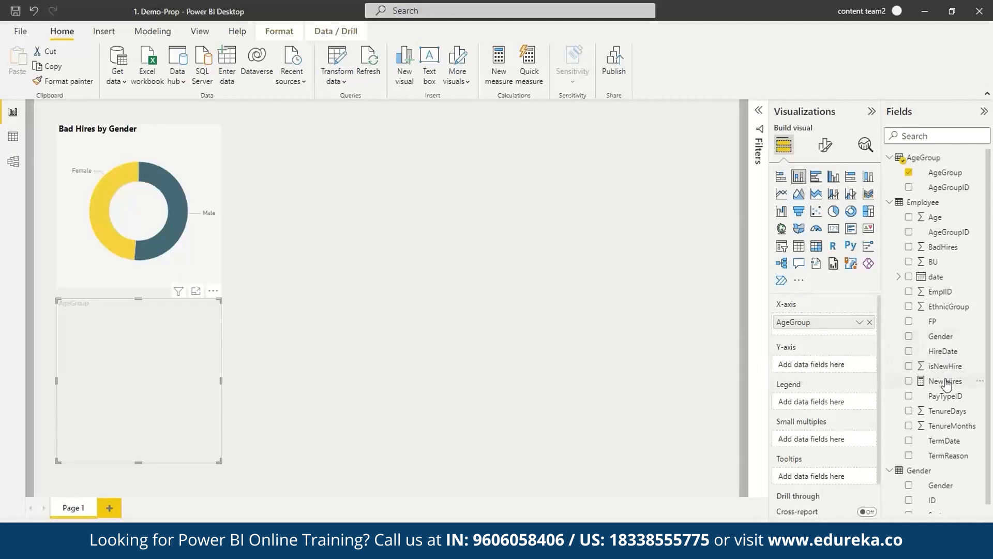
pyautogui.moveTo(946, 384); pyautogui.dragTo(841, 366)
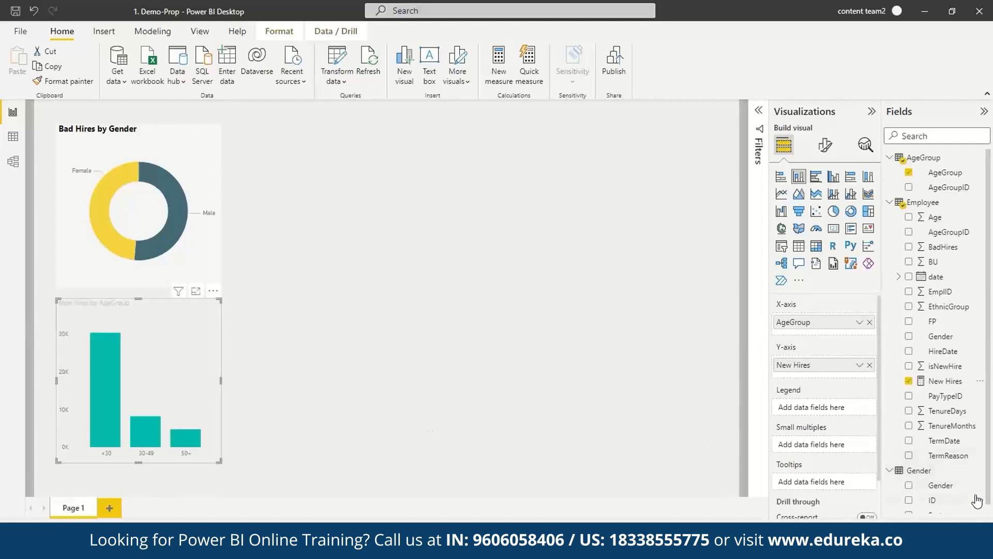
# Add the Gender table's Gender field as the legend of the new-hires stacked column chart
pyautogui.scroll(-1, 978, 501)
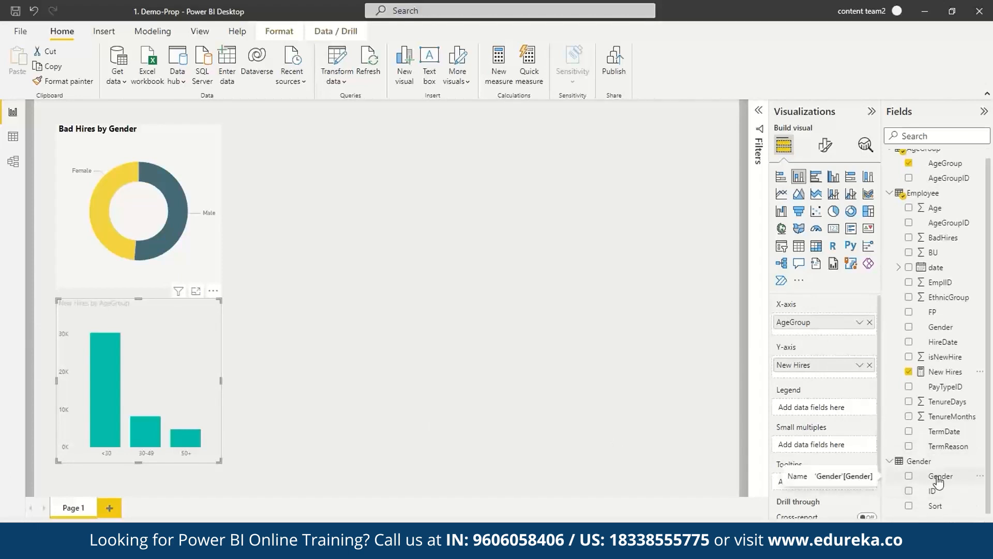
pyautogui.moveTo(939, 481); pyautogui.dragTo(831, 410)
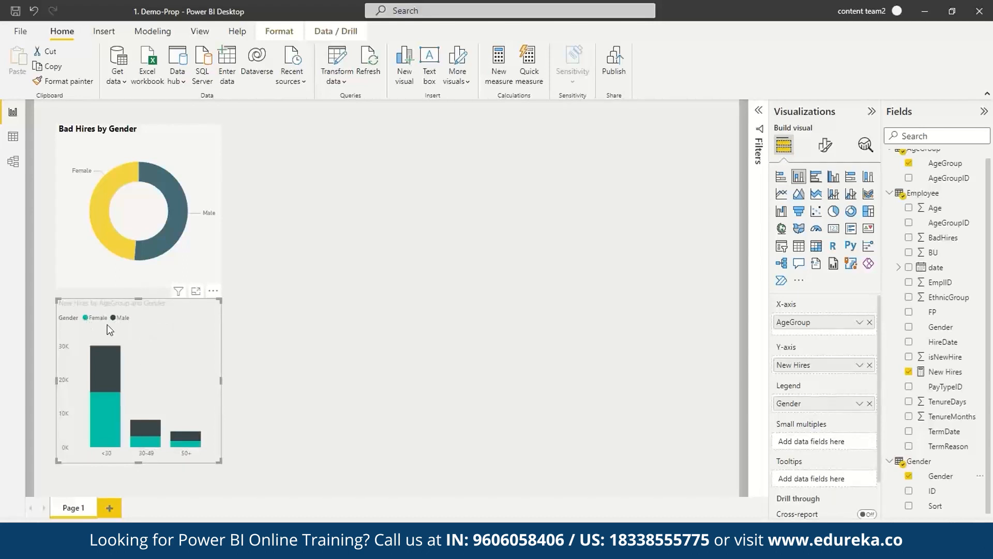
# Match the new-hires columns to the donut chart's colours, with yellow for Female and dark blue-grey for Male
pyautogui.click(826, 148)
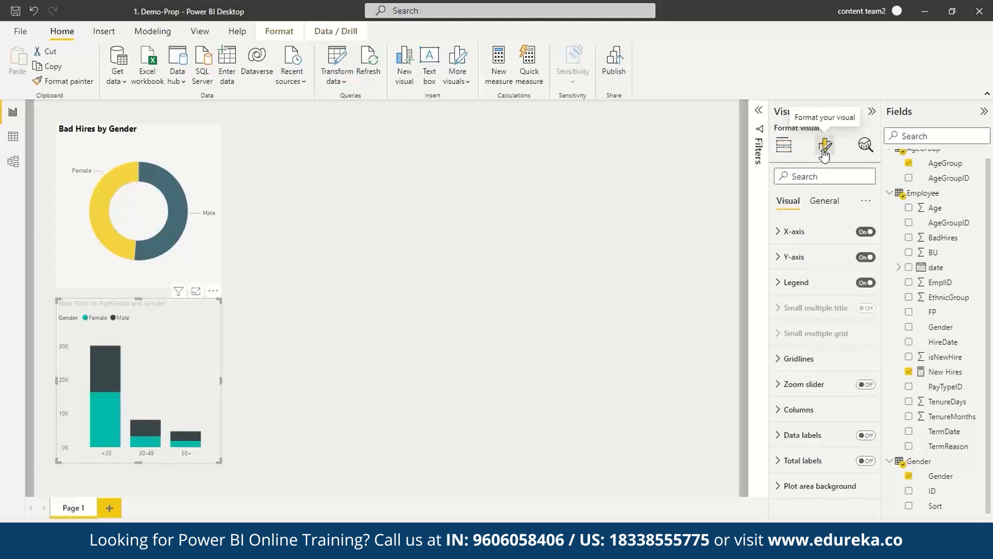
pyautogui.click(779, 282)
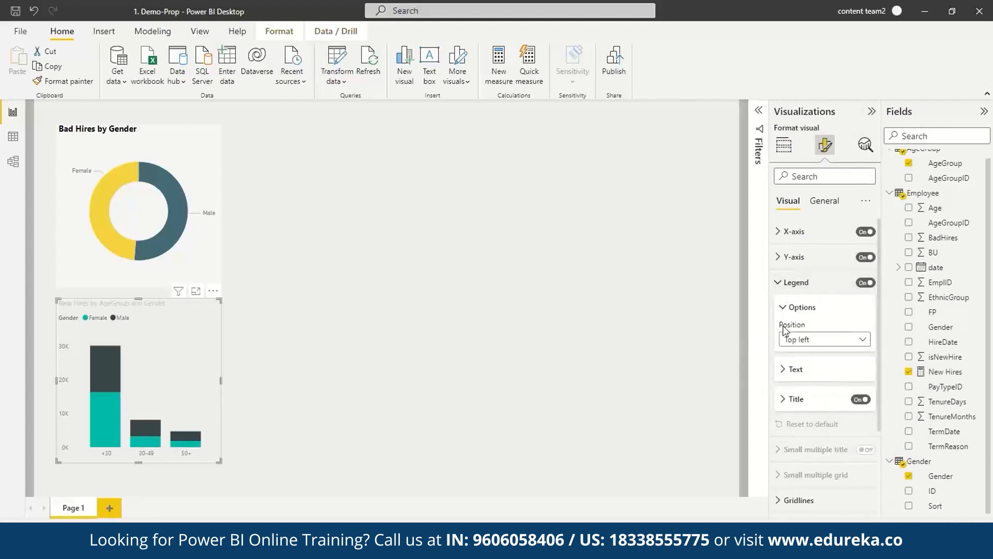
pyautogui.click(780, 283)
pyautogui.click(780, 361)
pyautogui.click(779, 361)
pyautogui.click(781, 411)
pyautogui.scroll(-2, 796, 393)
pyautogui.click(804, 363)
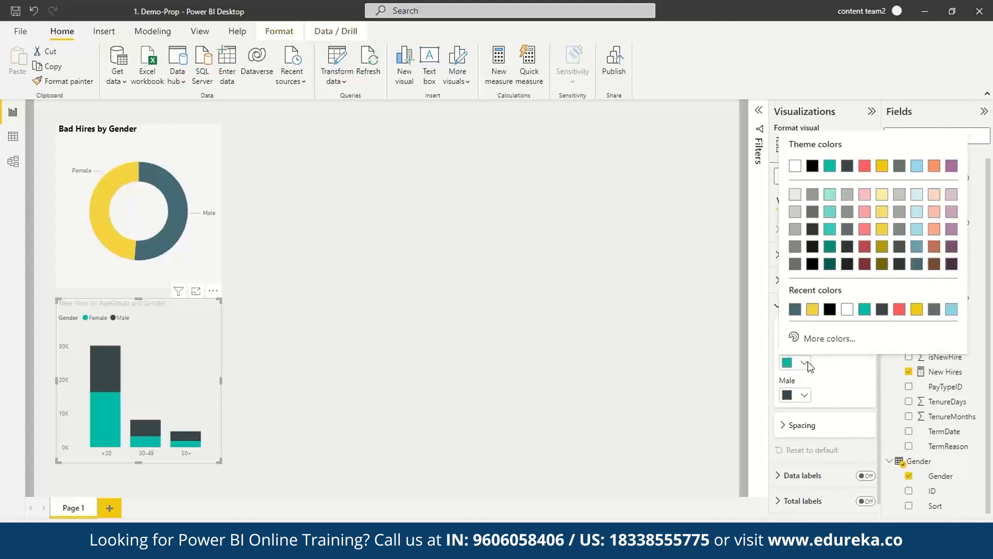
pyautogui.click(918, 264)
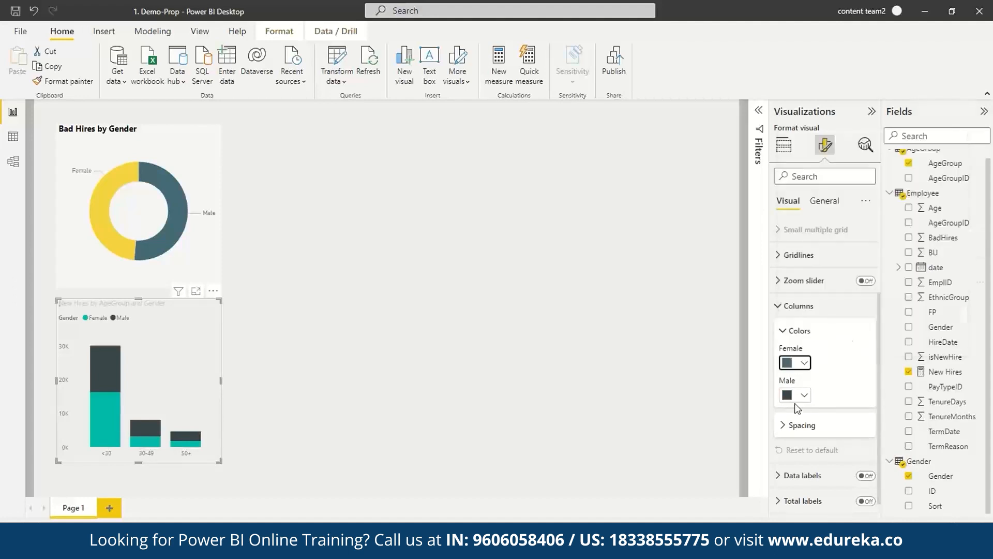
pyautogui.click(805, 365)
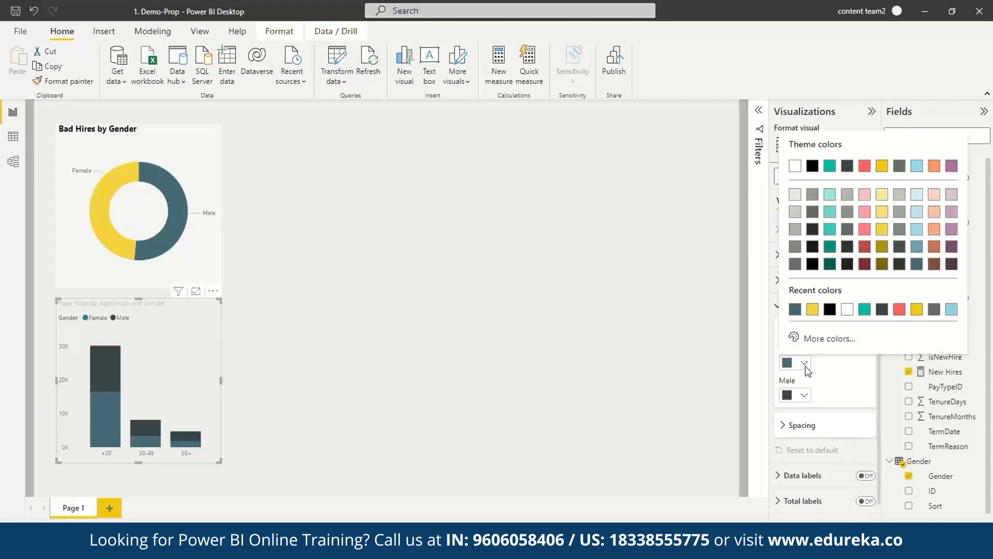
pyautogui.click(876, 251)
pyautogui.click(805, 395)
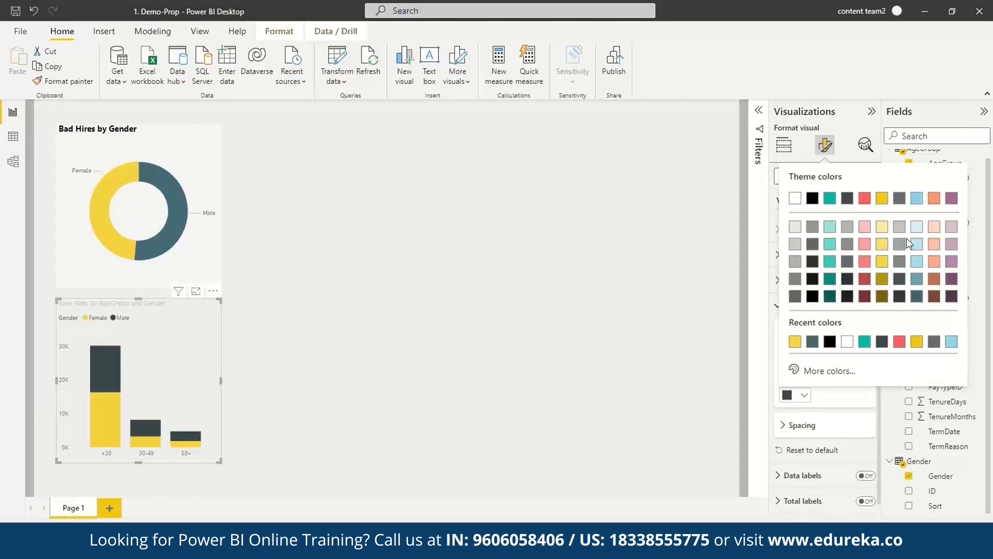
pyautogui.click(918, 297)
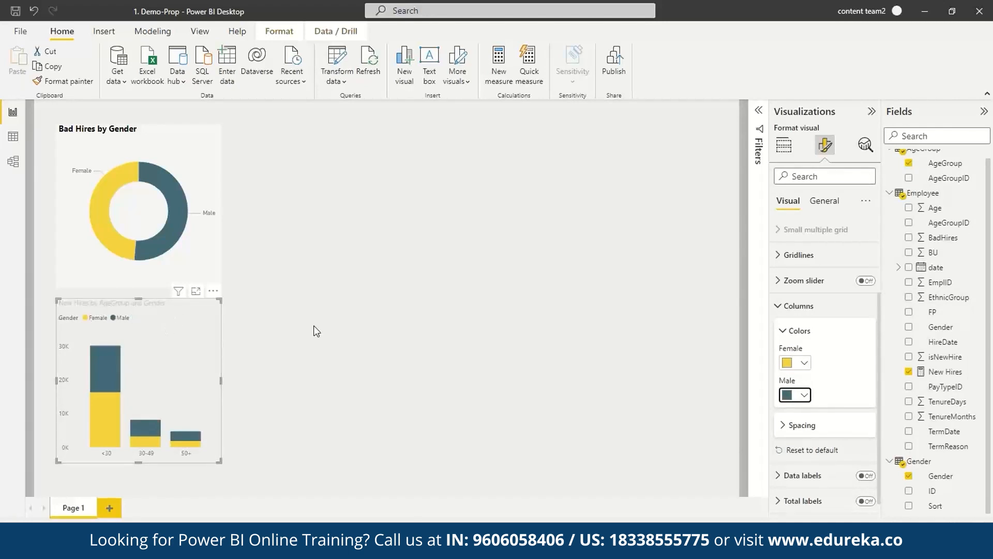
pyautogui.click(228, 340)
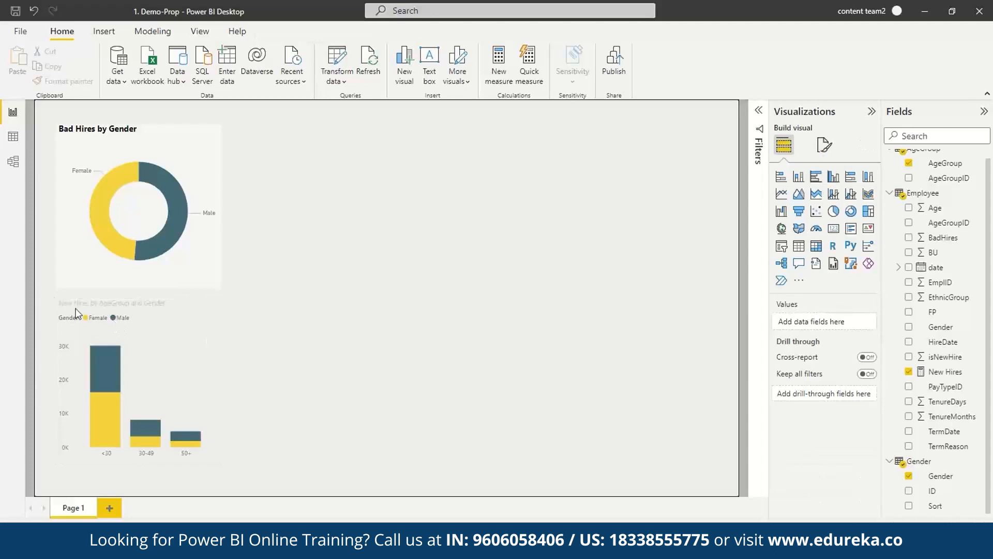
# Retitle the column chart "New Hires by Age Group and Gender" and format the title in bold at size 11
pyautogui.click(163, 329)
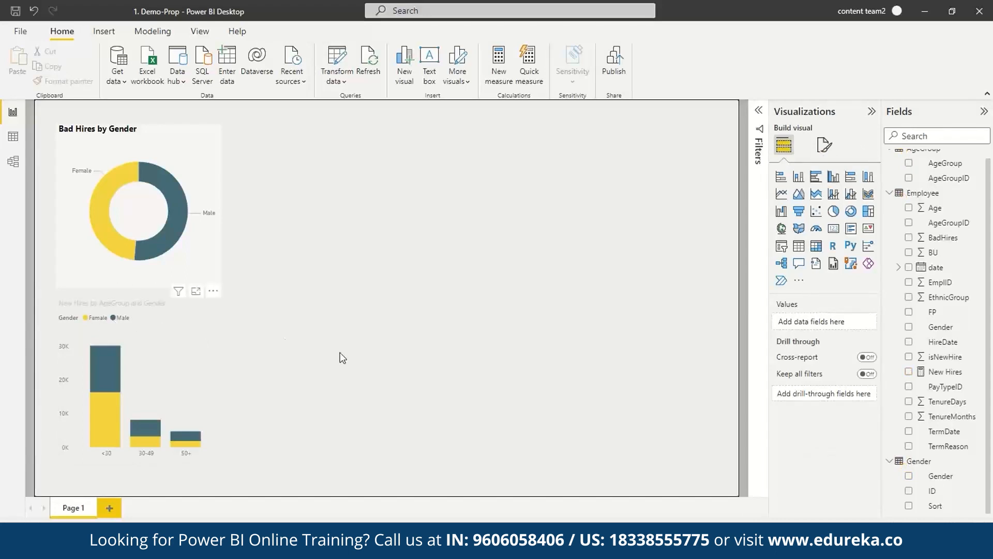
pyautogui.click(826, 150)
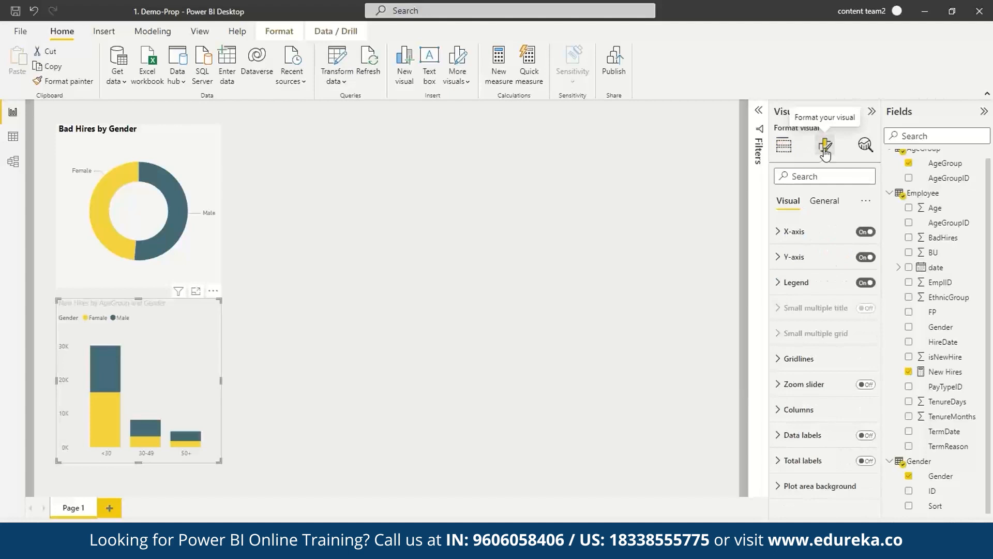
pyautogui.click(829, 211)
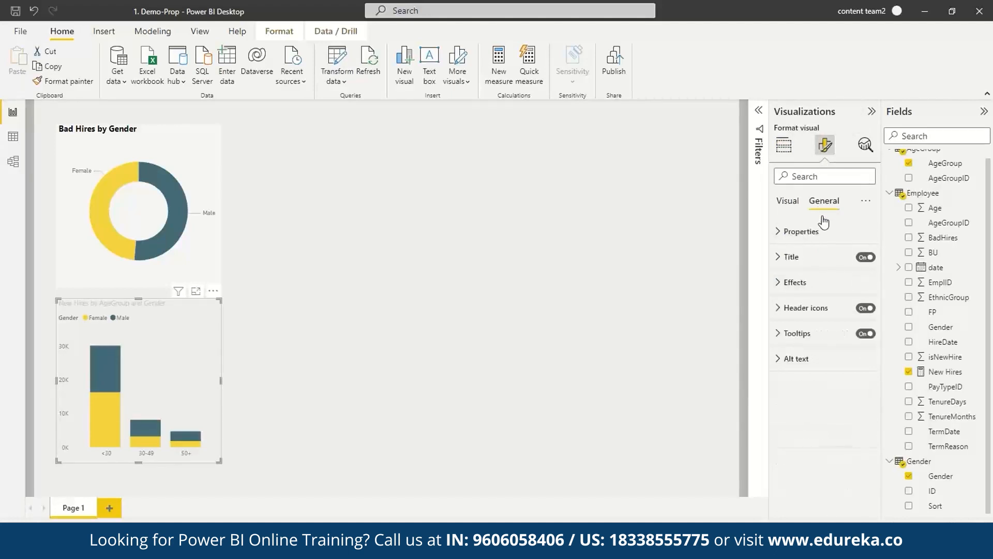
pyautogui.click(780, 257)
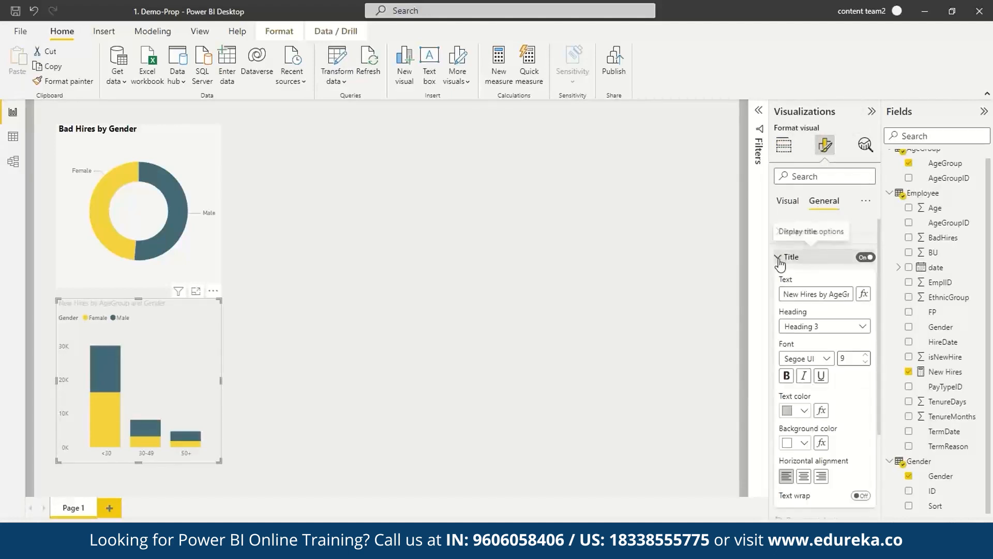
pyautogui.doubleClick(865, 355)
pyautogui.click(786, 375)
pyautogui.click(780, 264)
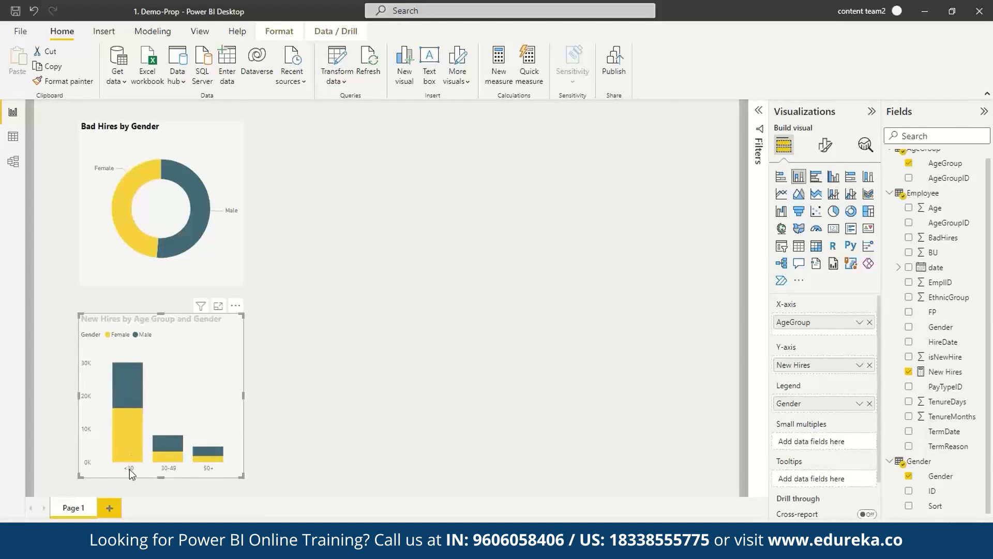
# Turn off the horizontal gridlines of the new-hires column chart
pyautogui.click(248, 397)
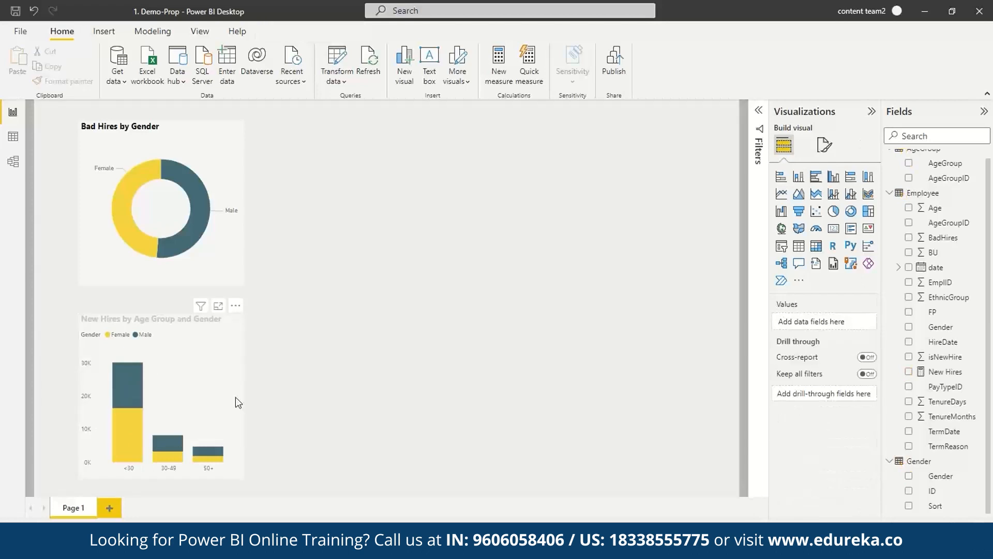
pyautogui.click(235, 398)
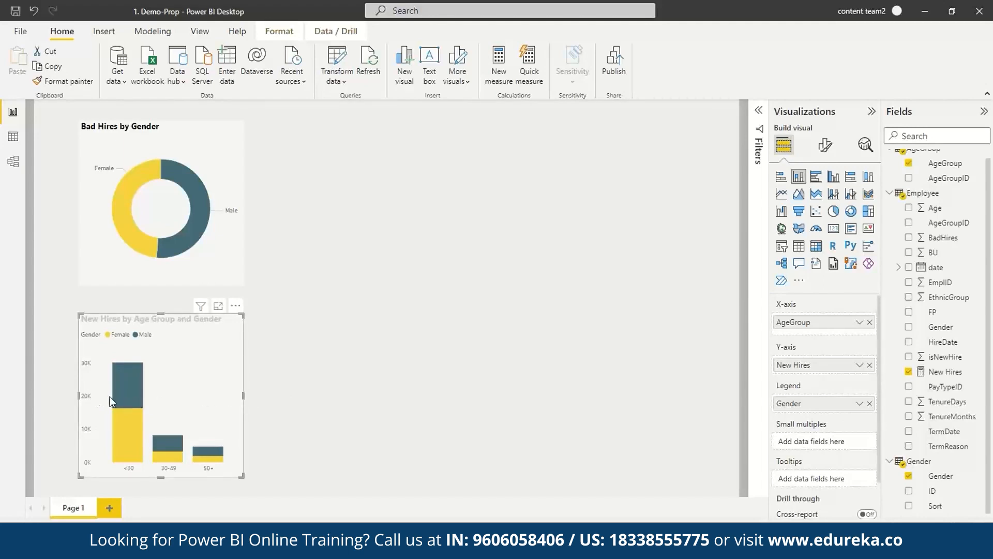
pyautogui.click(826, 148)
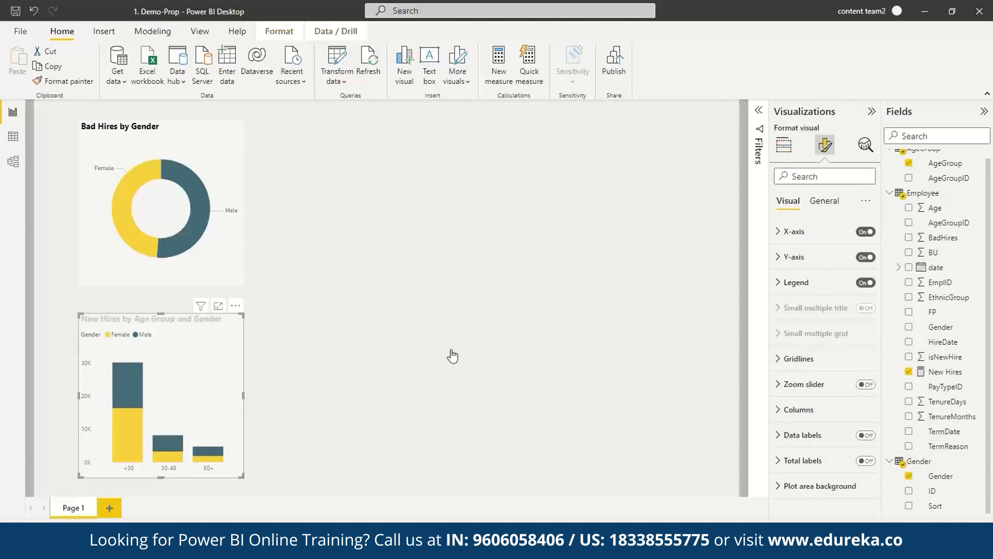
pyautogui.click(796, 359)
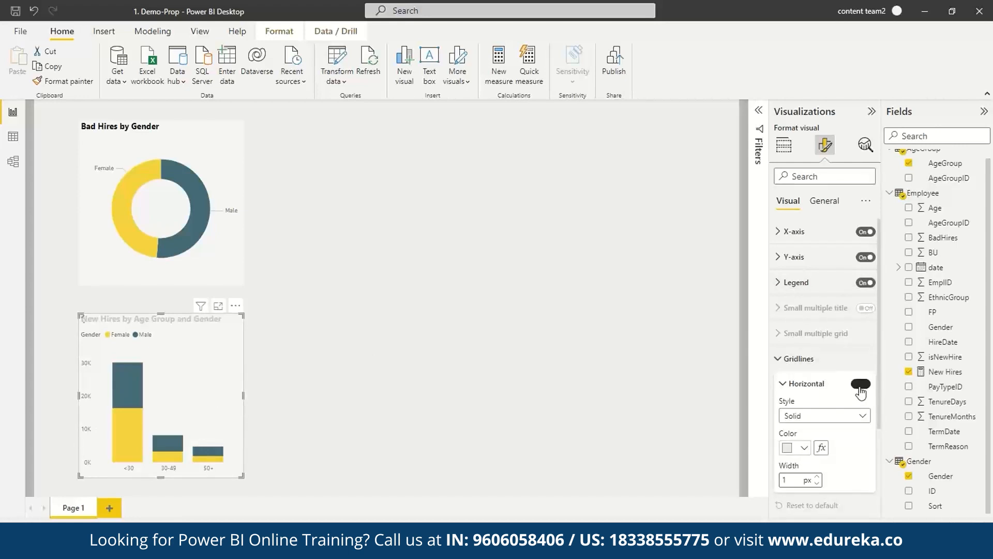
pyautogui.click(798, 359)
# Set the text colour of the new-hires column chart's title to black
pyautogui.click(823, 201)
pyautogui.click(792, 257)
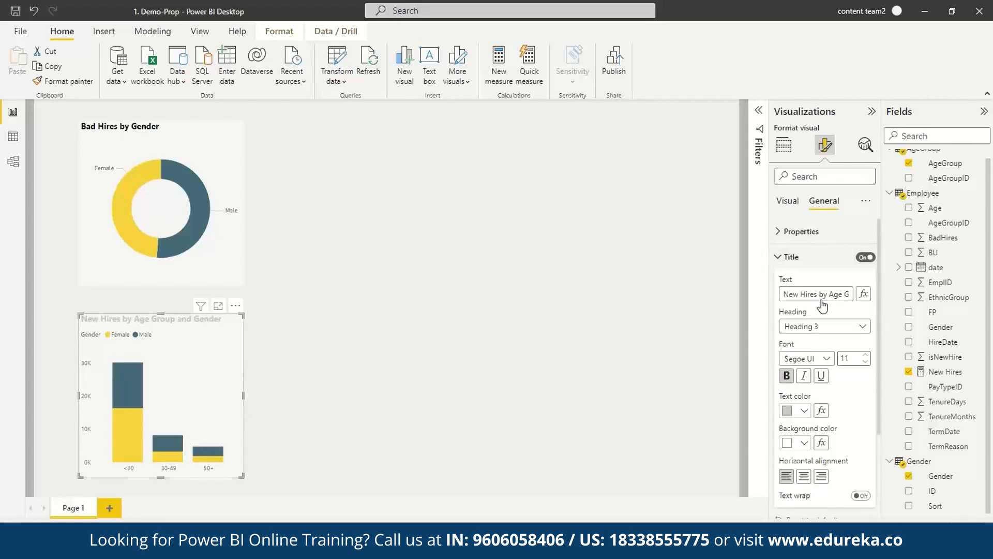
pyautogui.click(803, 411)
pyautogui.click(815, 215)
pyautogui.click(625, 412)
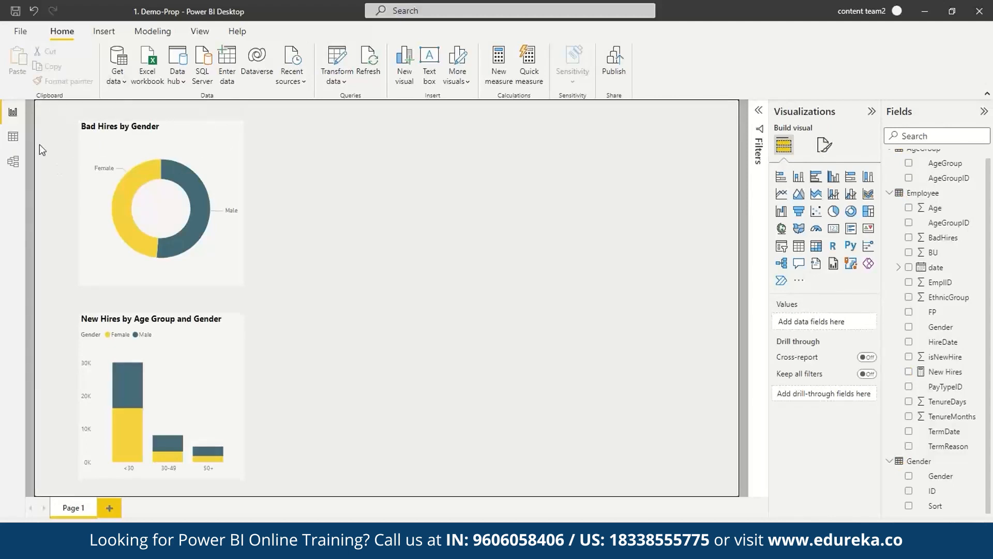
pyautogui.moveTo(241, 127)
pyautogui.click(465, 279)
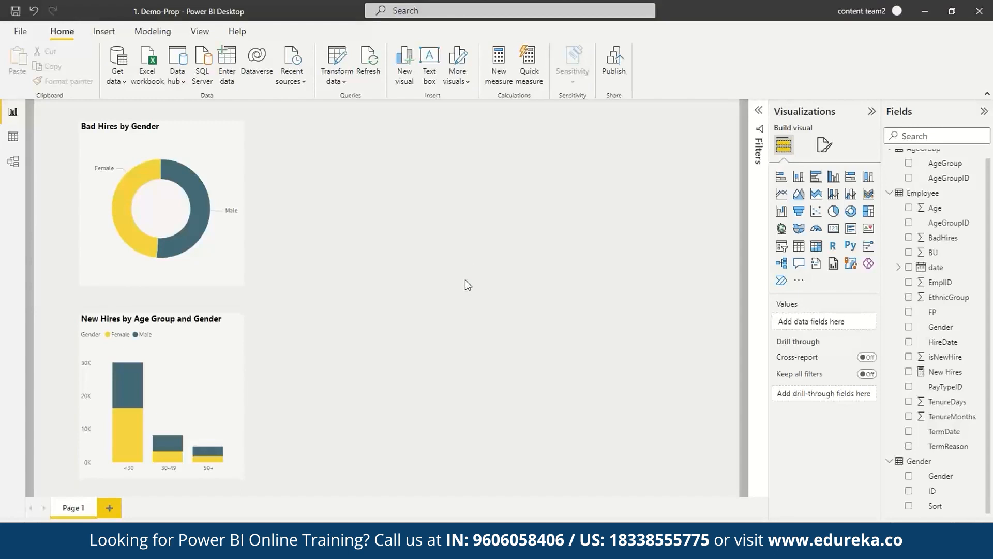
# Import FP.csv as a text/CSV source and open it in the Power Query Editor for transformation
pyautogui.click(123, 83)
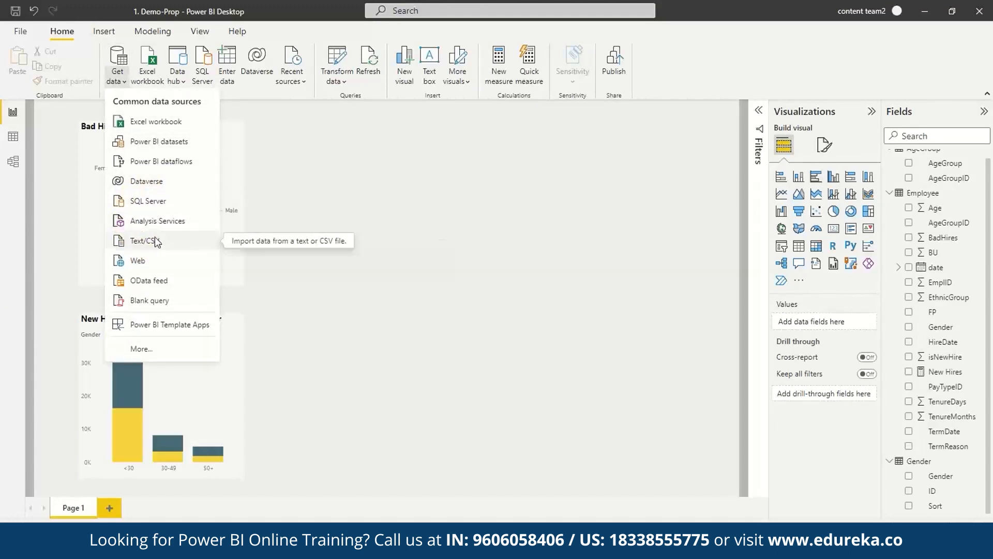
pyautogui.click(155, 241)
pyautogui.click(171, 155)
pyautogui.click(382, 283)
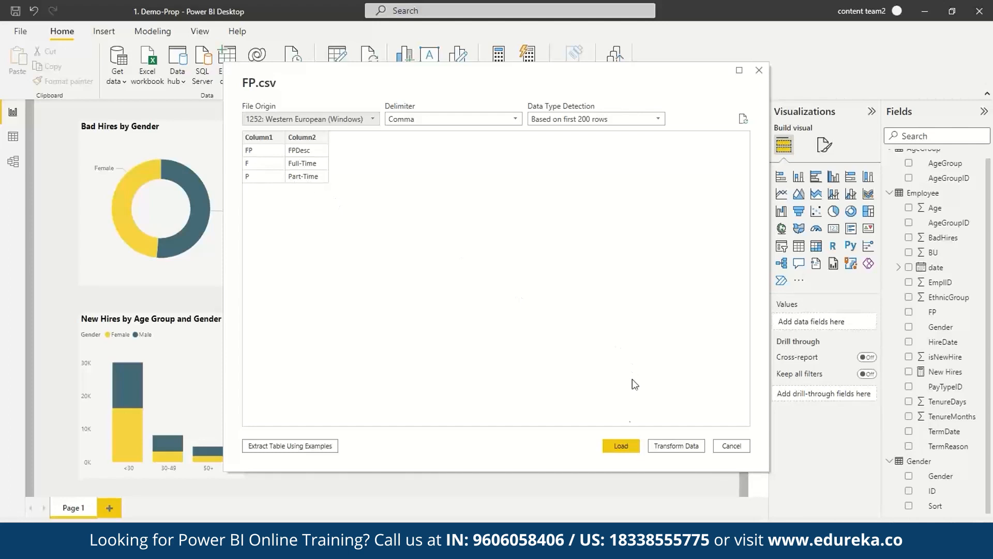
pyautogui.click(668, 445)
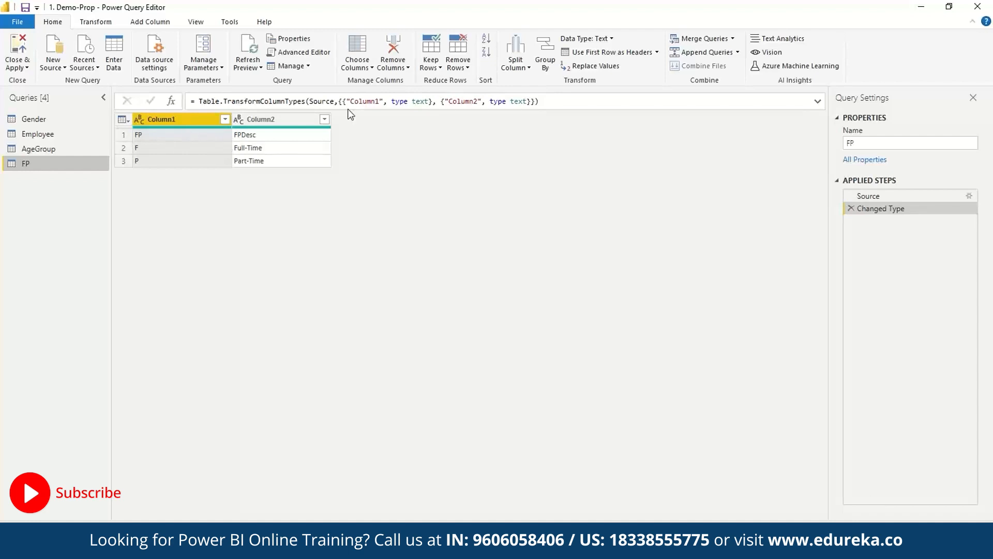
# Promote the FP query's first row to headers, apply the query changes, and collapse the Employee and Gender tables in the field list
pyautogui.click(641, 56)
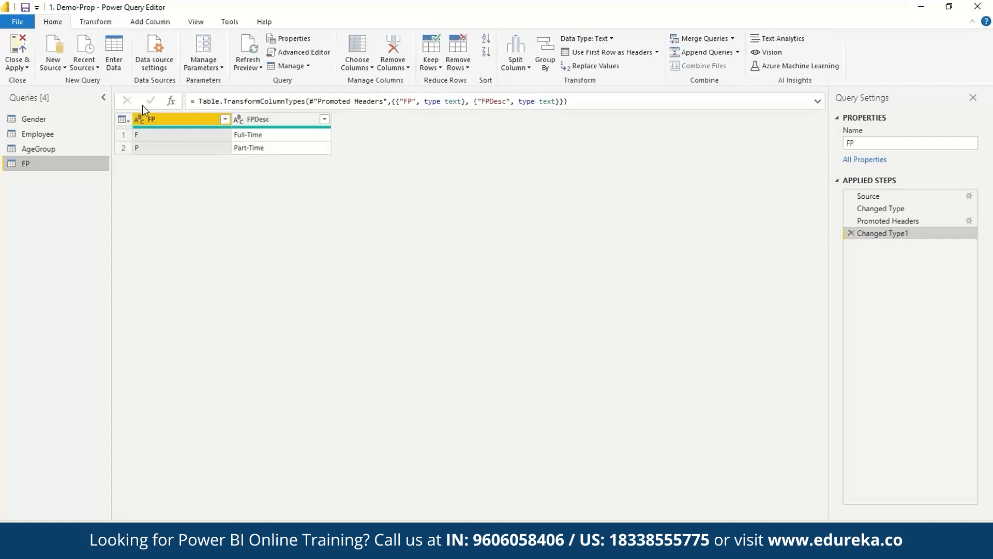
pyautogui.click(23, 52)
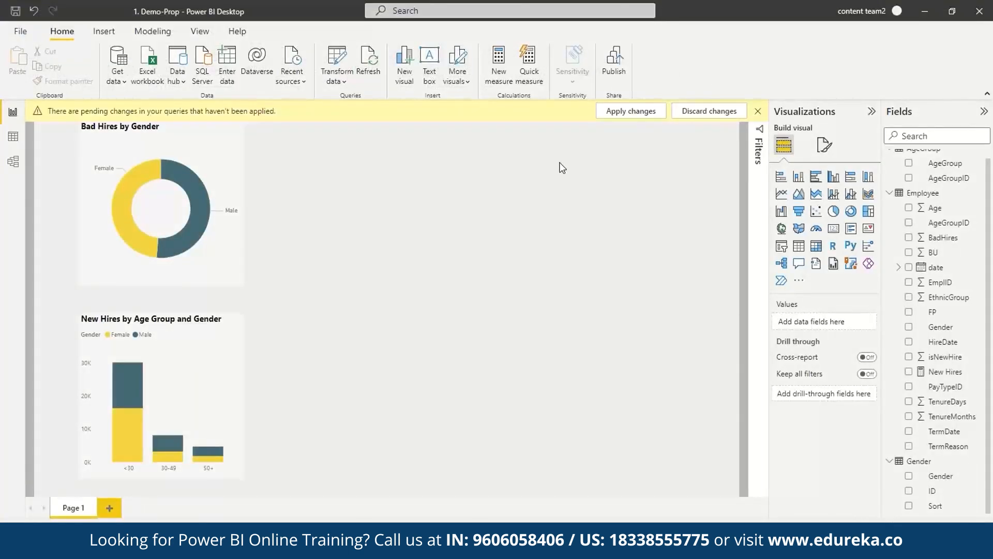
pyautogui.click(890, 194)
pyautogui.click(890, 232)
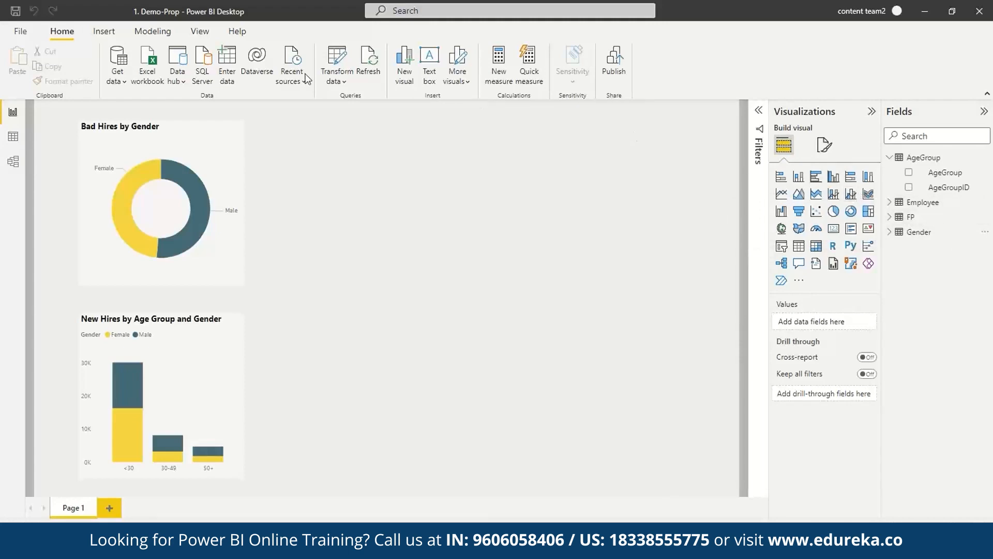
# Import Date.csv as a text/CSV source, look over its preview columns, and load it into the model
pyautogui.click(126, 86)
pyautogui.click(154, 245)
pyautogui.click(181, 120)
pyautogui.click(389, 284)
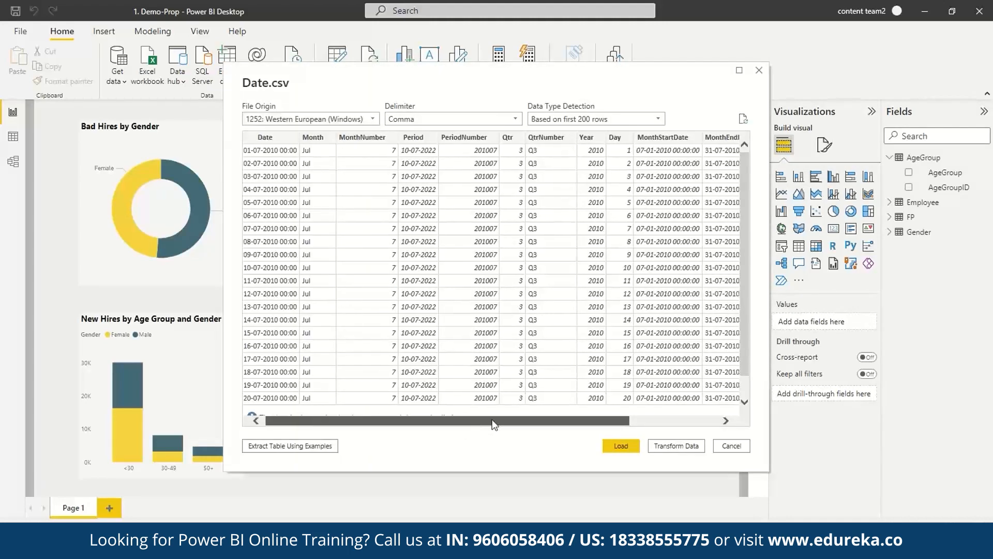
pyautogui.moveTo(492, 420); pyautogui.dragTo(363, 437)
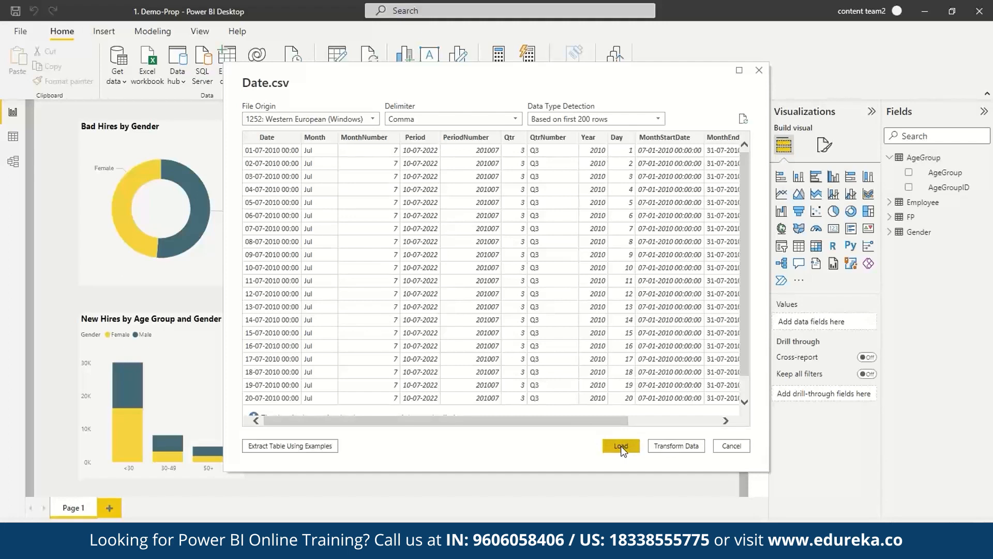
pyautogui.click(621, 446)
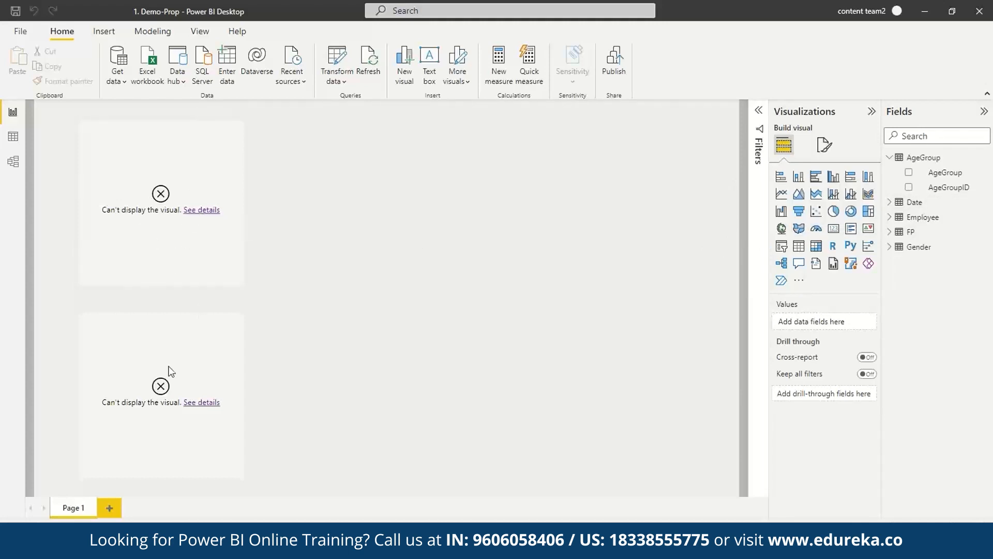
# Read the error details of the bad-hires donut visual to find out why it cannot be displayed
pyautogui.click(206, 213)
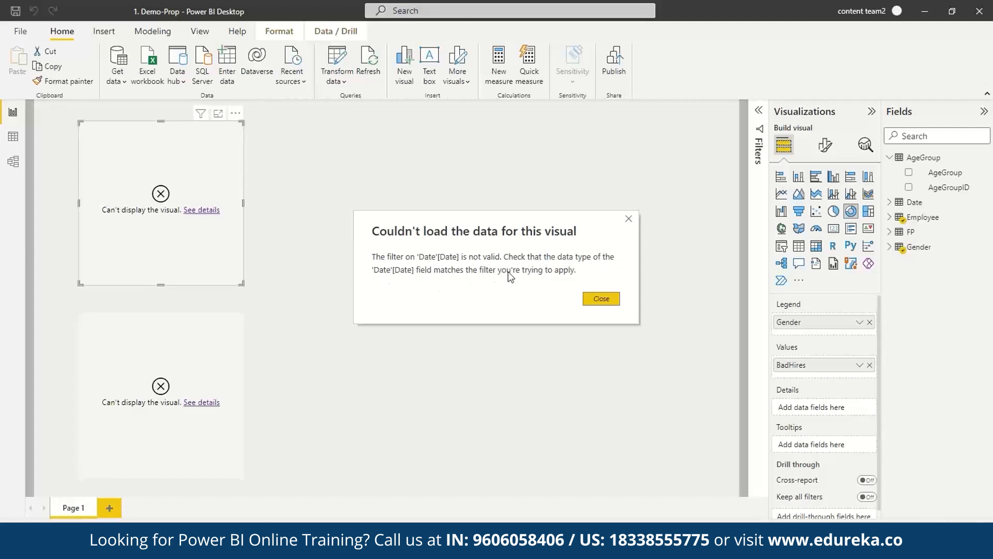
pyautogui.click(600, 299)
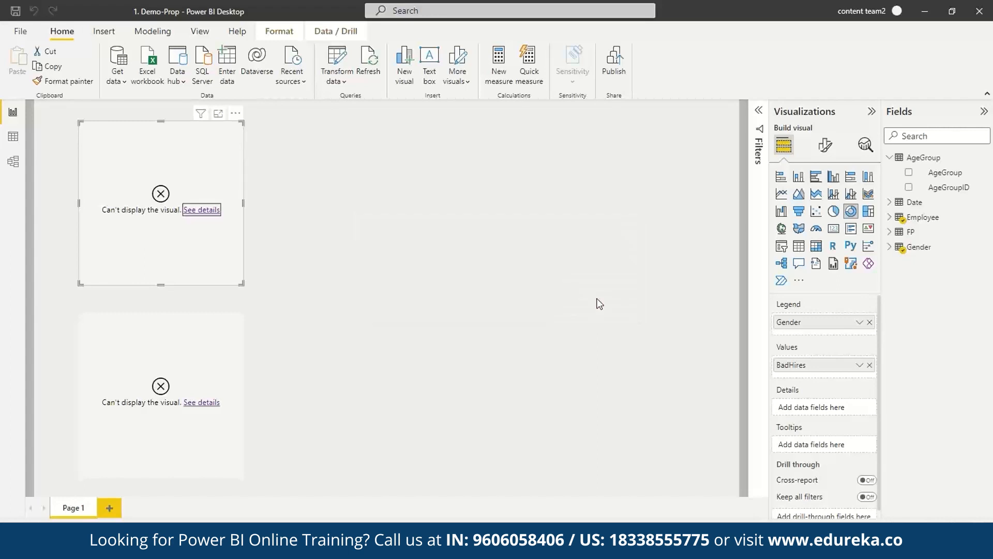
# Switch to the model view and move the FP table below the Gender and Employee tables
pyautogui.click(12, 164)
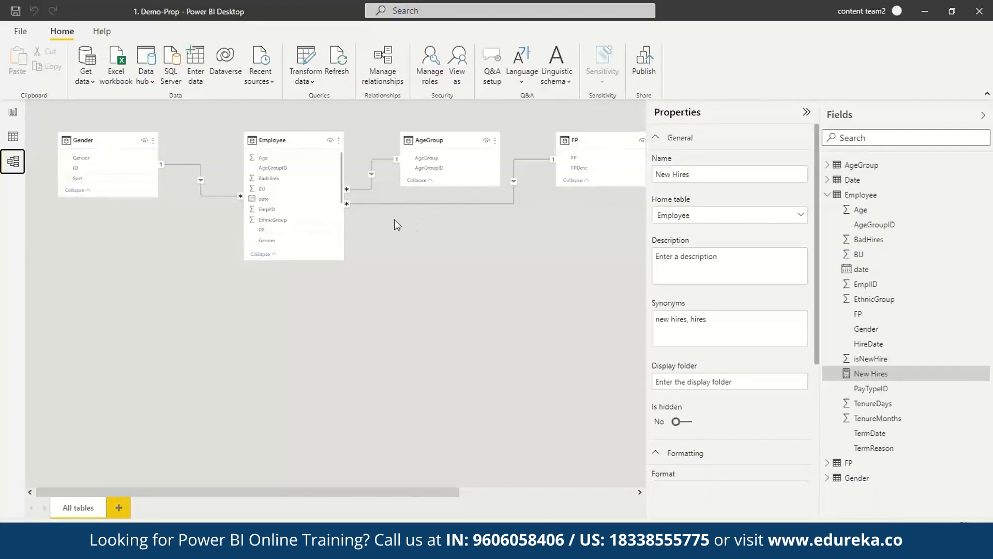
pyautogui.moveTo(611, 141); pyautogui.dragTo(169, 264)
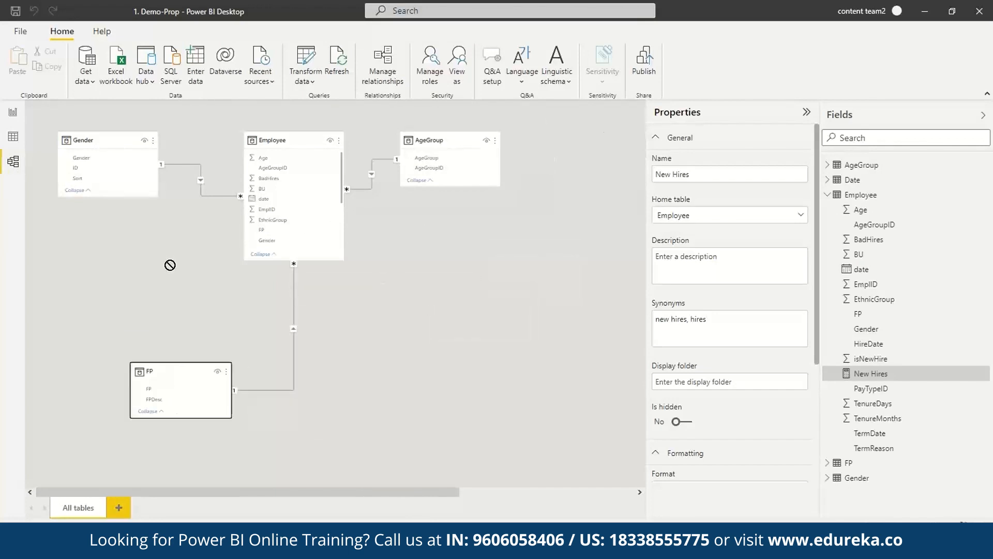
# Move the Date table below the Employee table in the model diagram
pyautogui.moveTo(400, 491); pyautogui.dragTo(582, 470)
pyautogui.moveTo(536, 138); pyautogui.dragTo(287, 312)
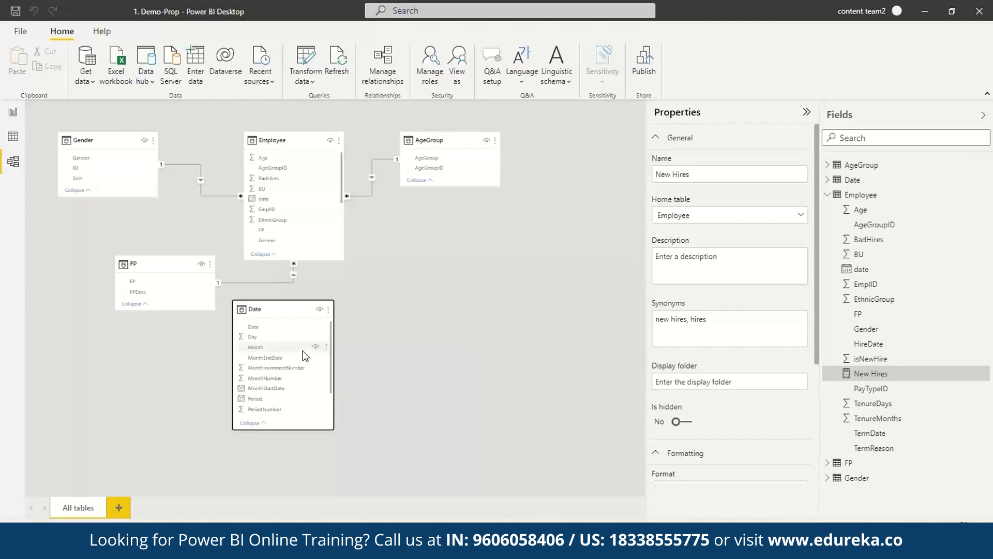
# Create an active many-to-one relationship from the Employee table's date column to the Date table's Date column
pyautogui.click(392, 57)
pyautogui.click(392, 58)
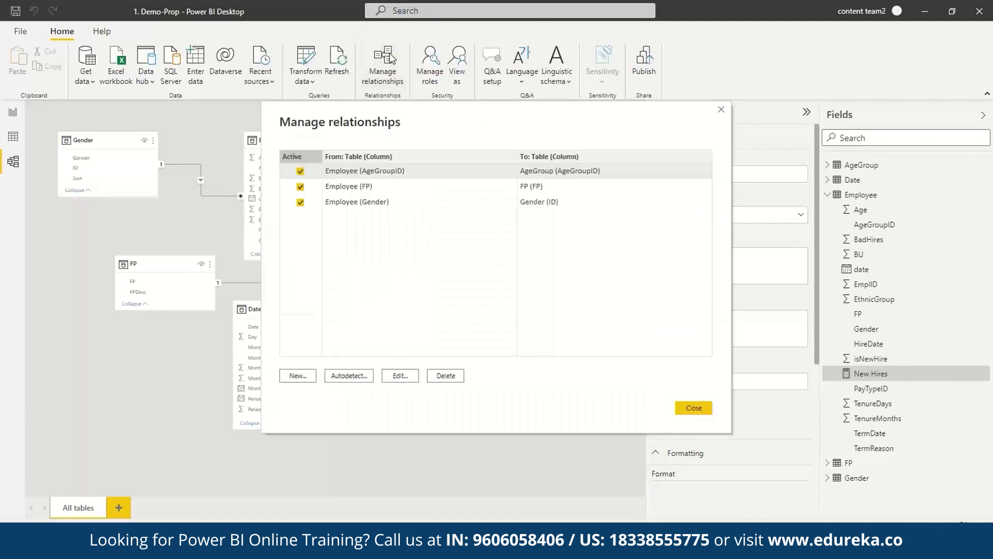
pyautogui.click(309, 371)
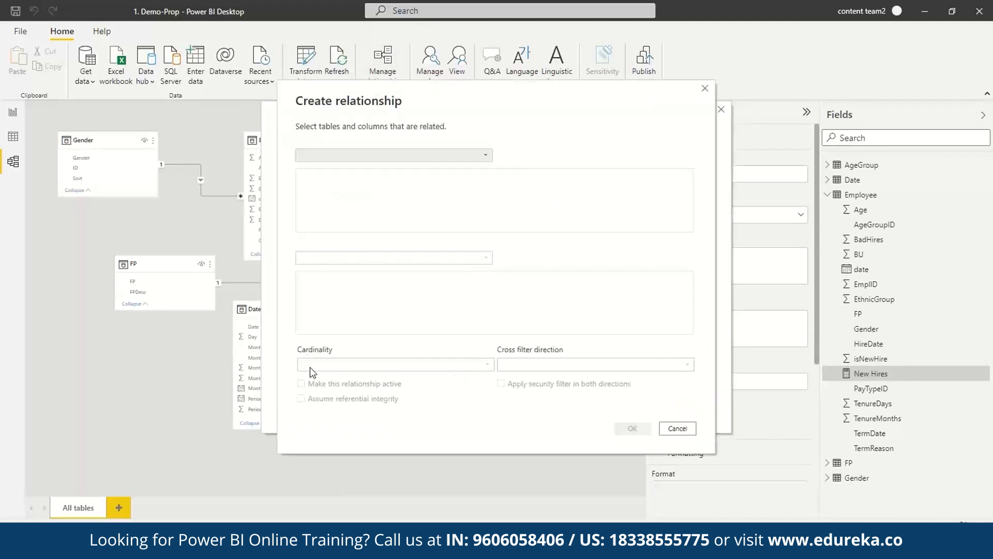
pyautogui.click(486, 157)
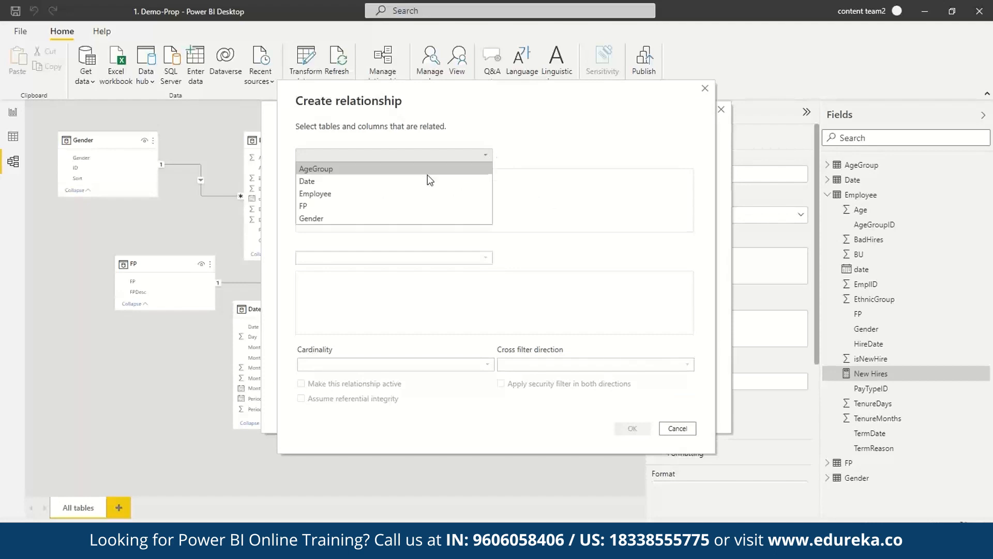
pyautogui.click(389, 191)
pyautogui.click(344, 178)
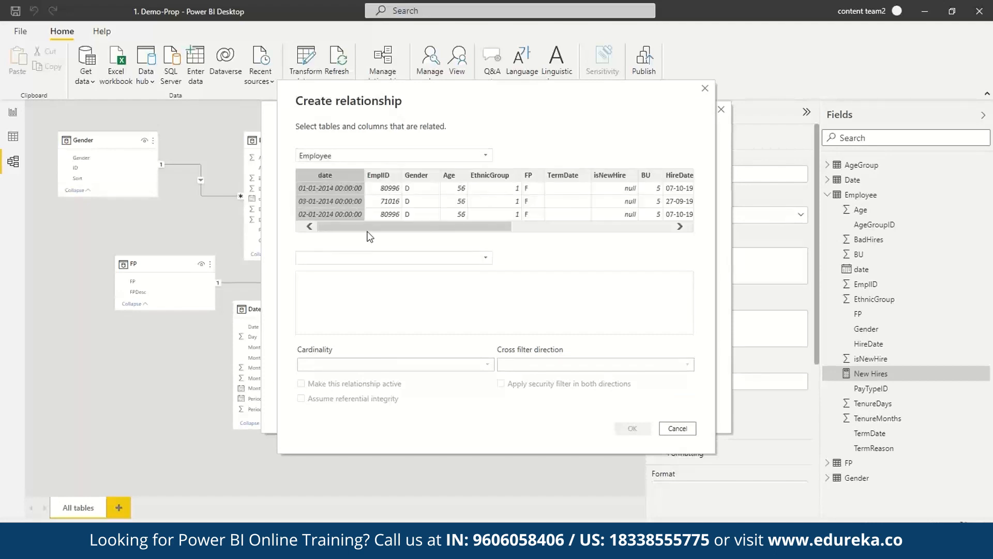
pyautogui.click(384, 258)
pyautogui.click(347, 282)
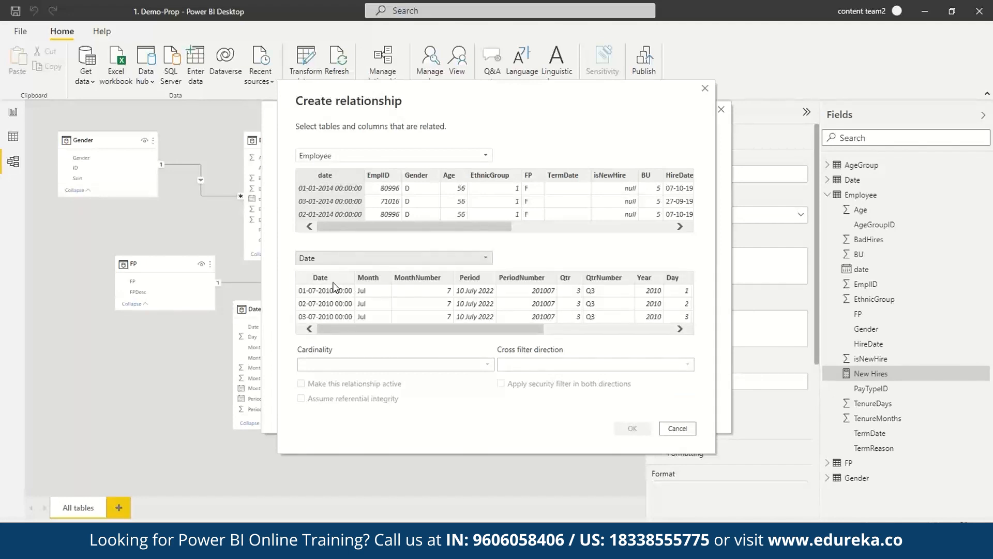
pyautogui.click(334, 288)
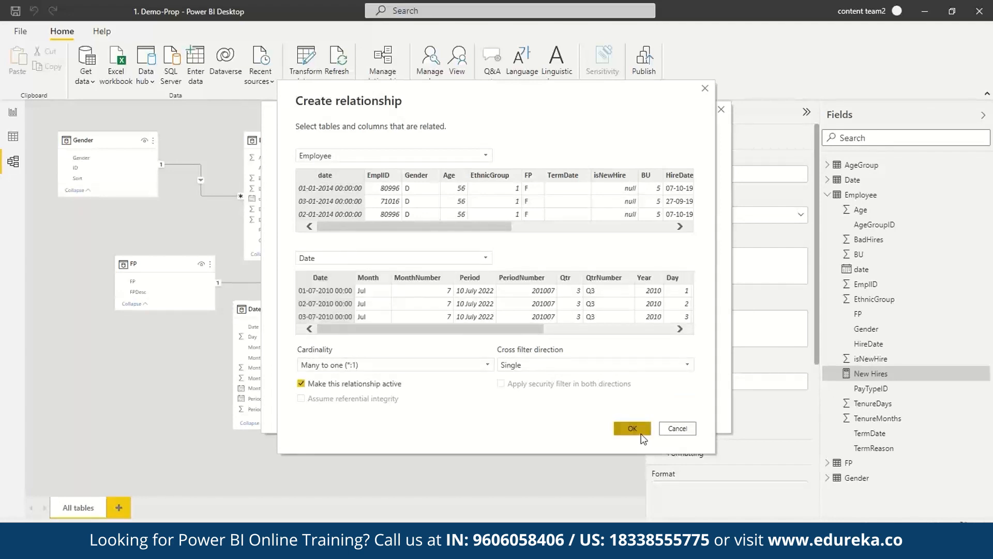
pyautogui.click(641, 434)
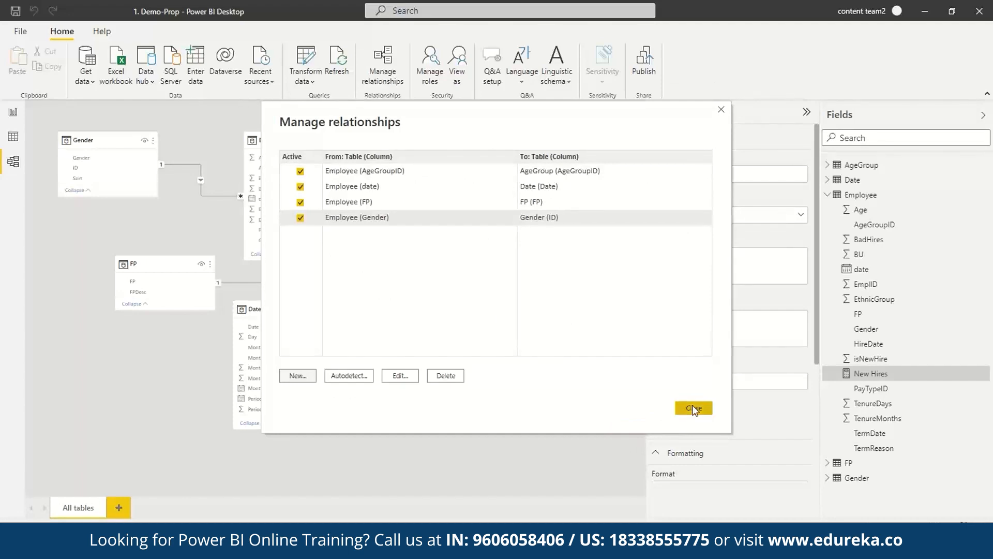
pyautogui.click(694, 408)
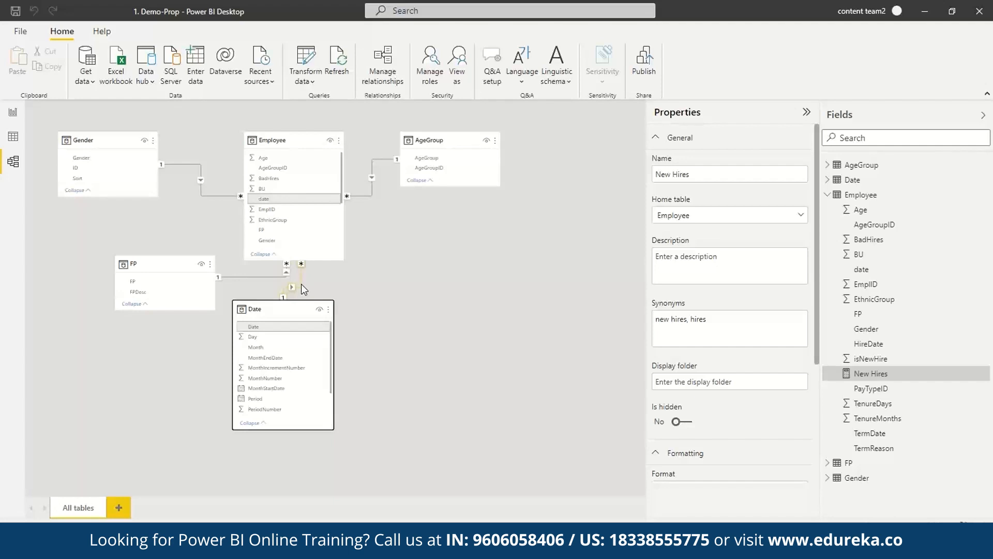
# Return to the report view and read the error details of the donut visual that uses Gender and BadHires
pyautogui.click(14, 113)
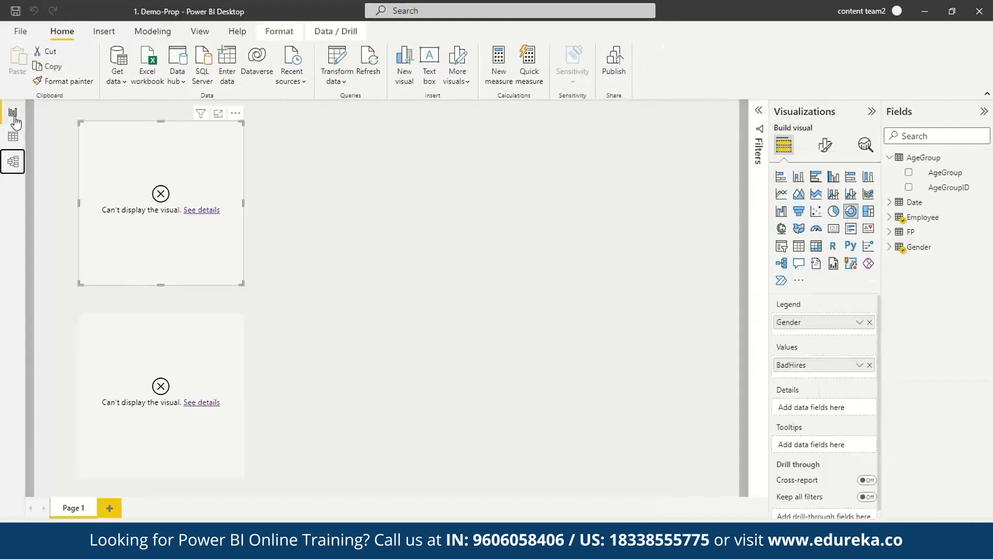
pyautogui.click(206, 212)
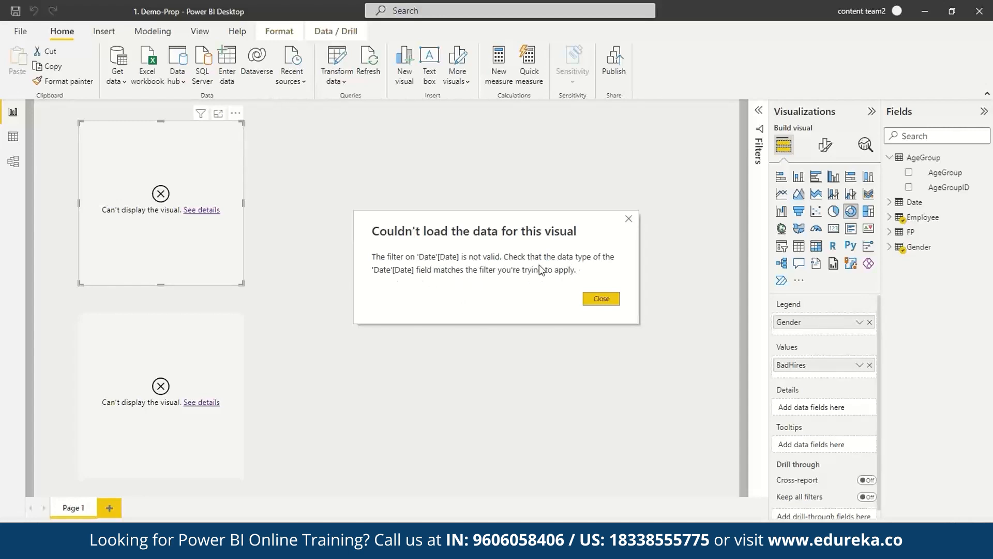
pyautogui.click(601, 299)
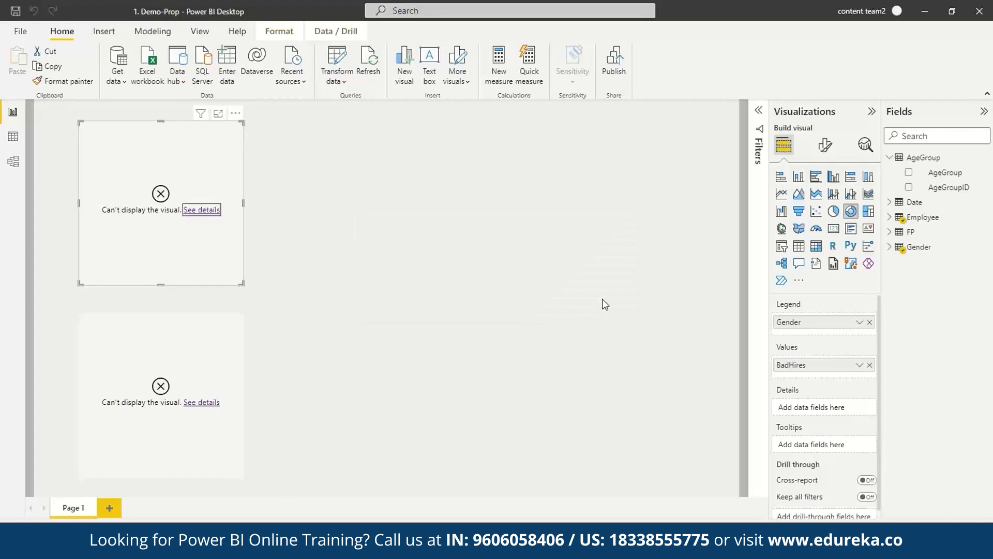
# Switch to the data view, collapse the Employee and Gender tables, and display the Date table's rows
pyautogui.click(13, 138)
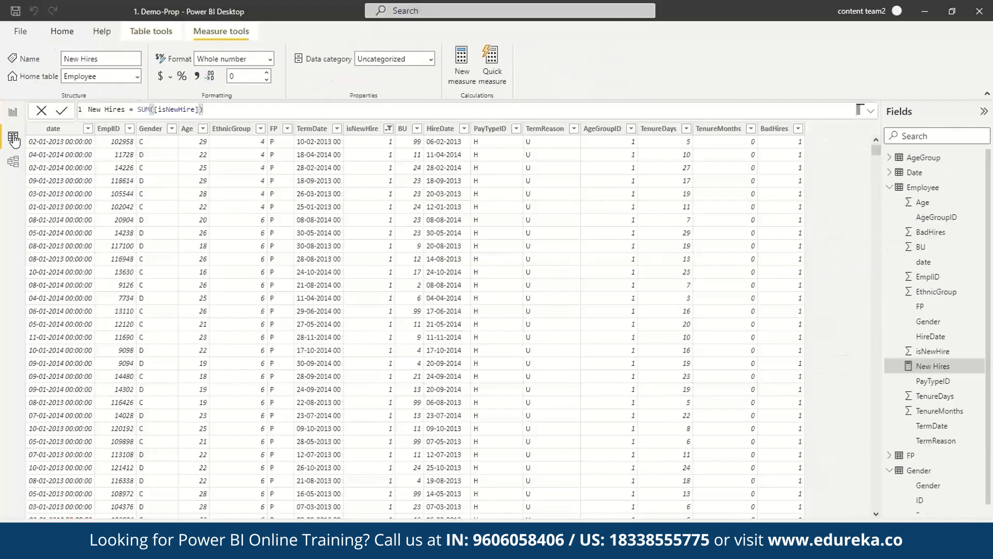
pyautogui.click(890, 188)
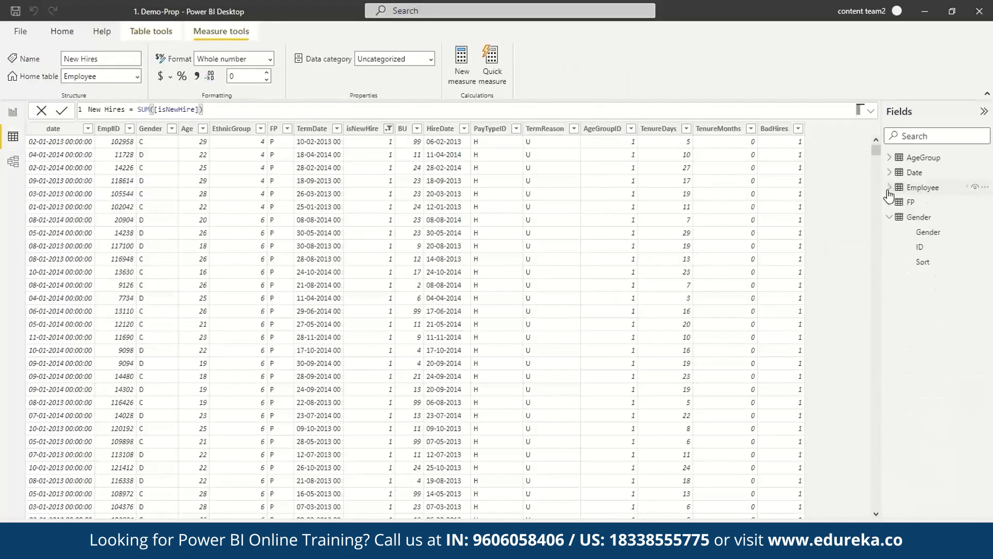
pyautogui.click(890, 216)
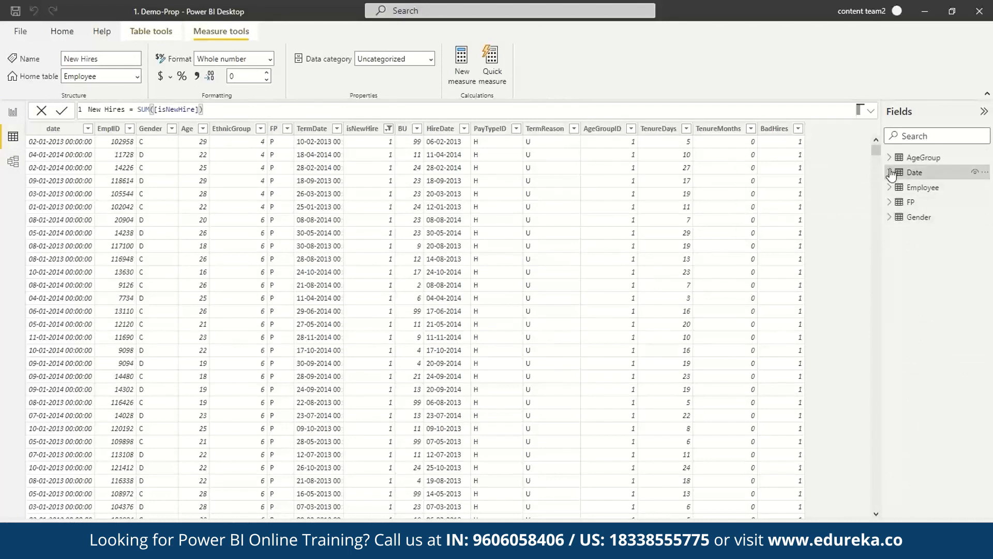
pyautogui.click(912, 173)
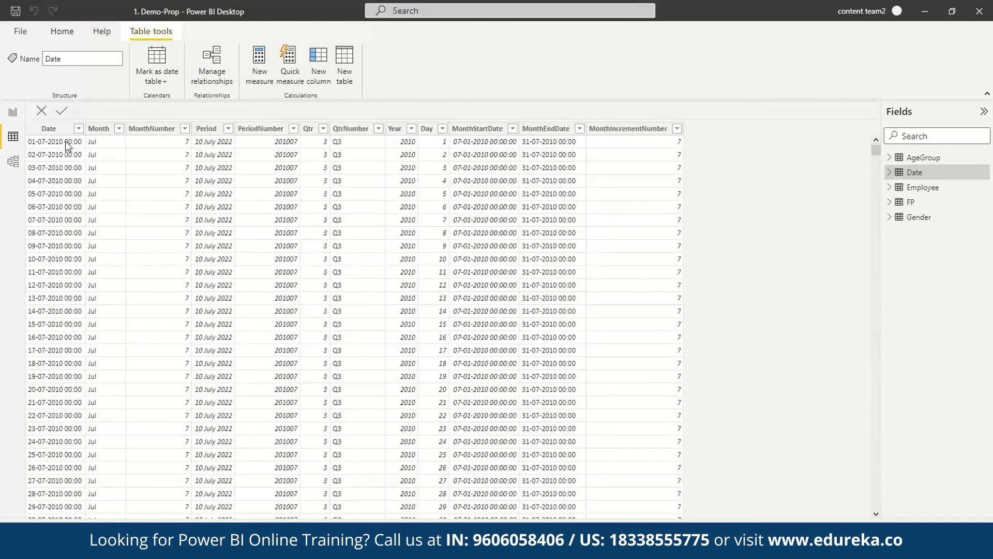
# Change the data type of the Date table's Date column to Date/time and accept the conversion
pyautogui.click(67, 146)
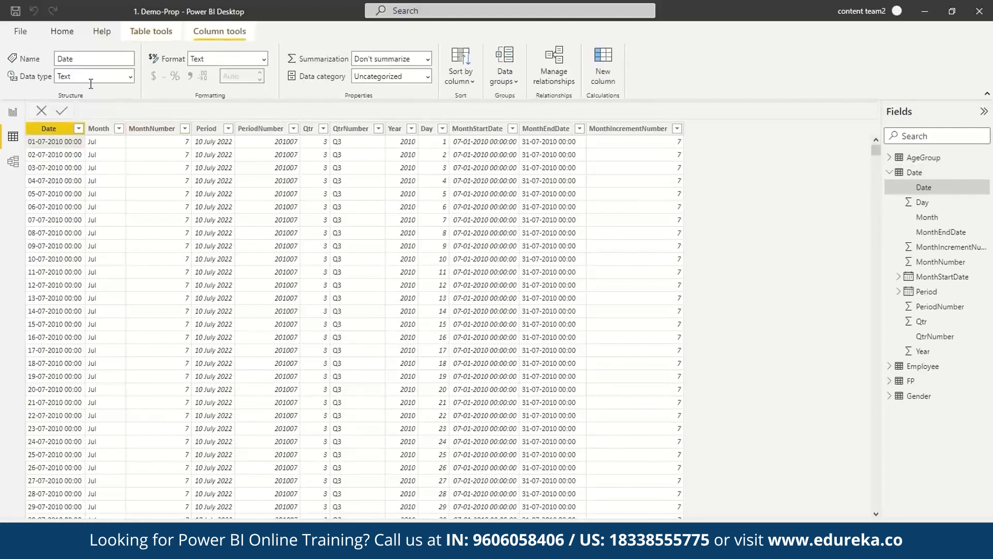
pyautogui.click(131, 77)
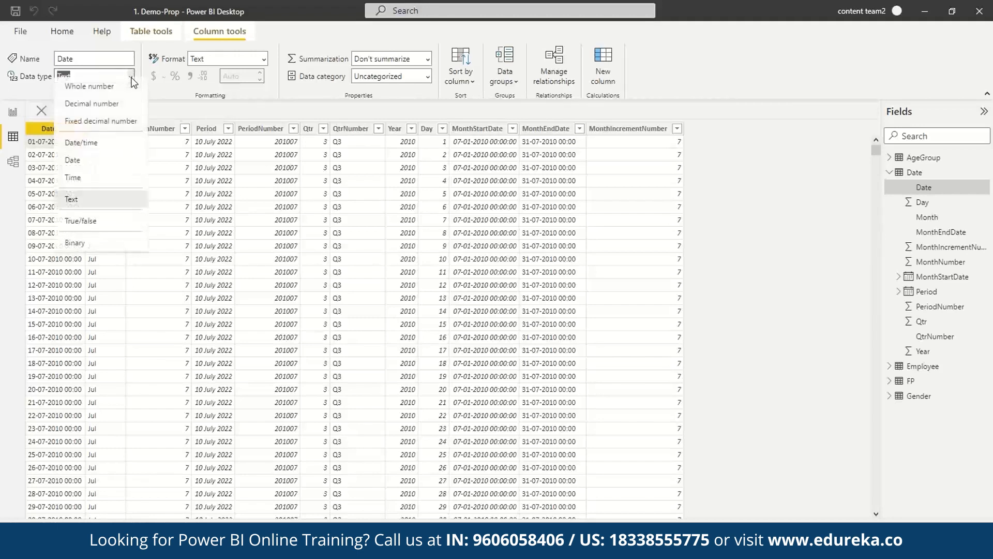
pyautogui.click(101, 153)
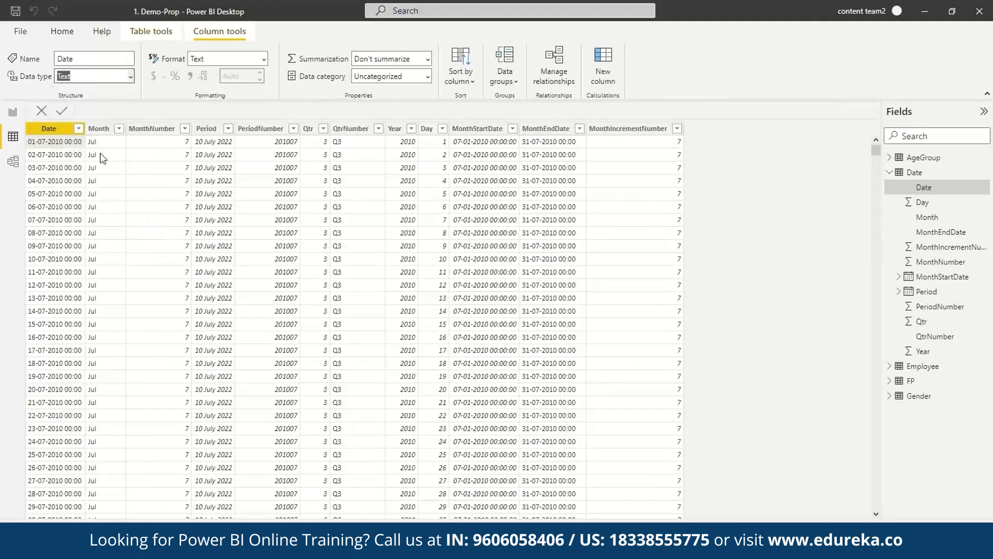
pyautogui.click(473, 547)
pyautogui.click(536, 496)
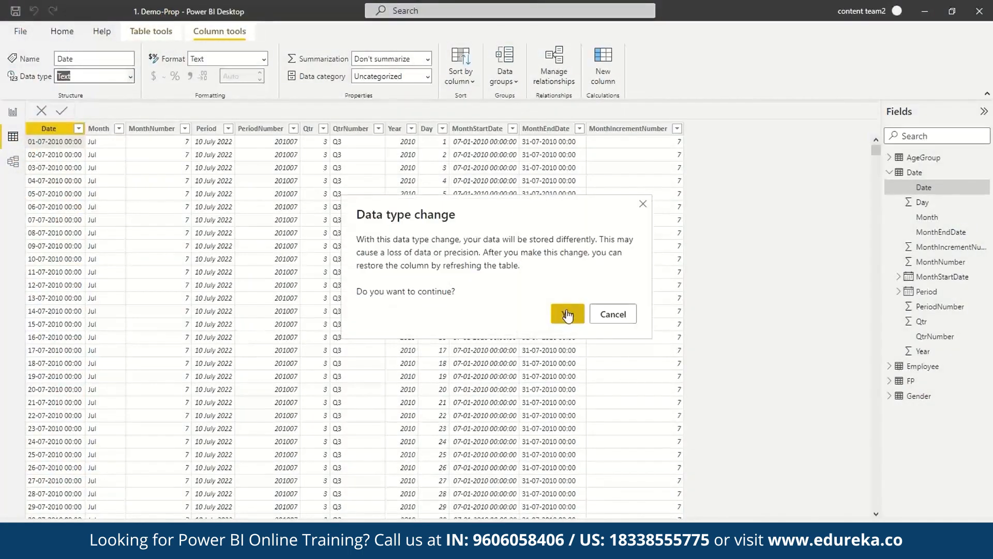
pyautogui.click(567, 314)
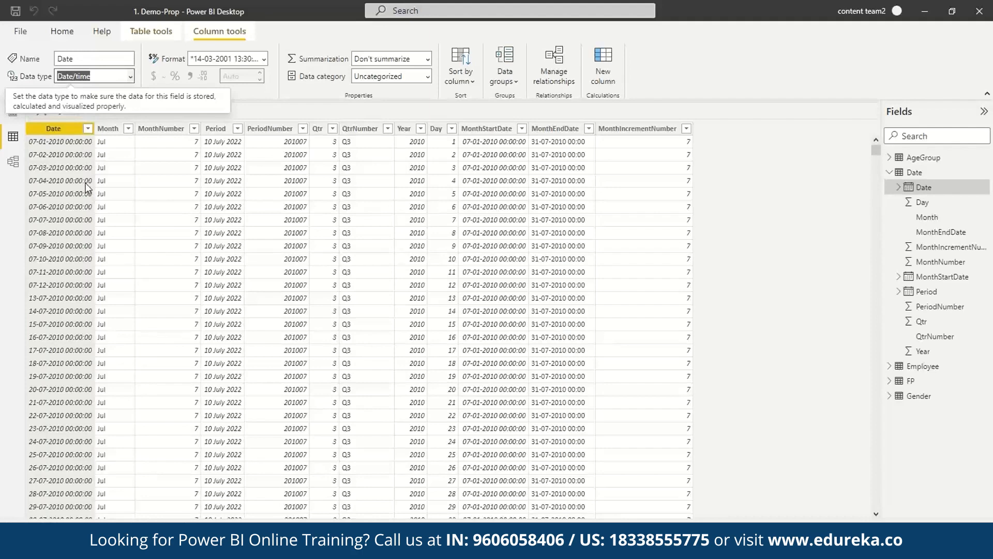
# Add a line chart beside the donut visual on the report page, with the Date table's Year on the X-axis
pyautogui.click(13, 119)
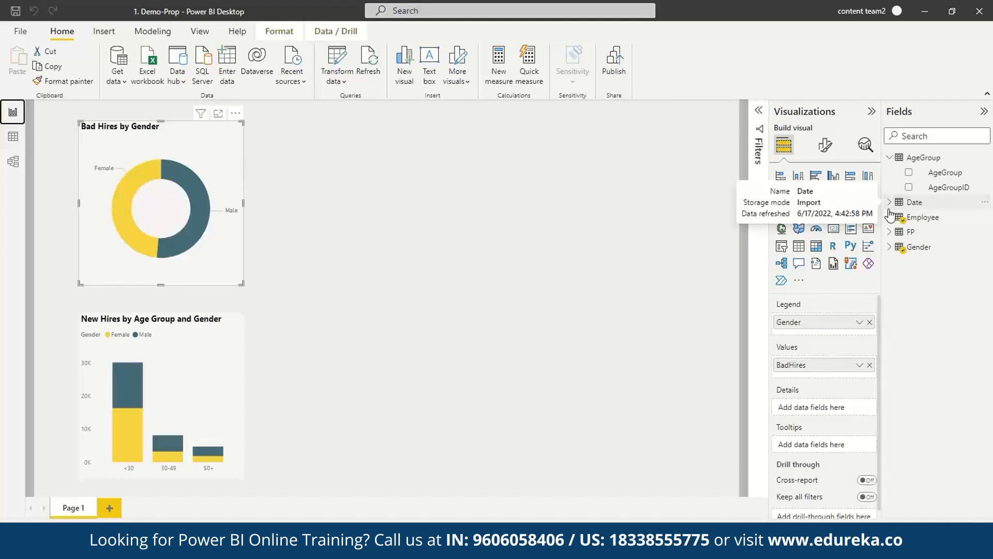
pyautogui.click(913, 203)
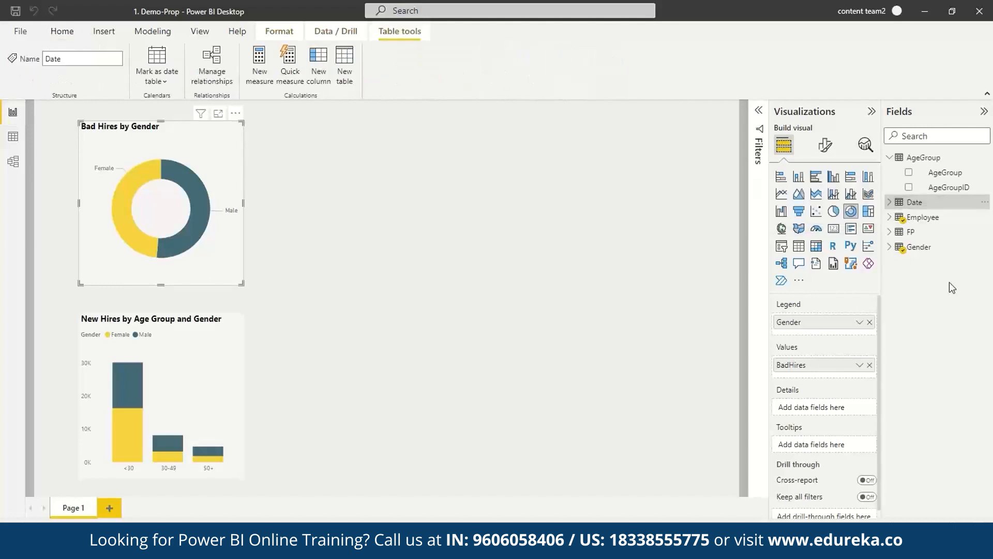
pyautogui.click(914, 202)
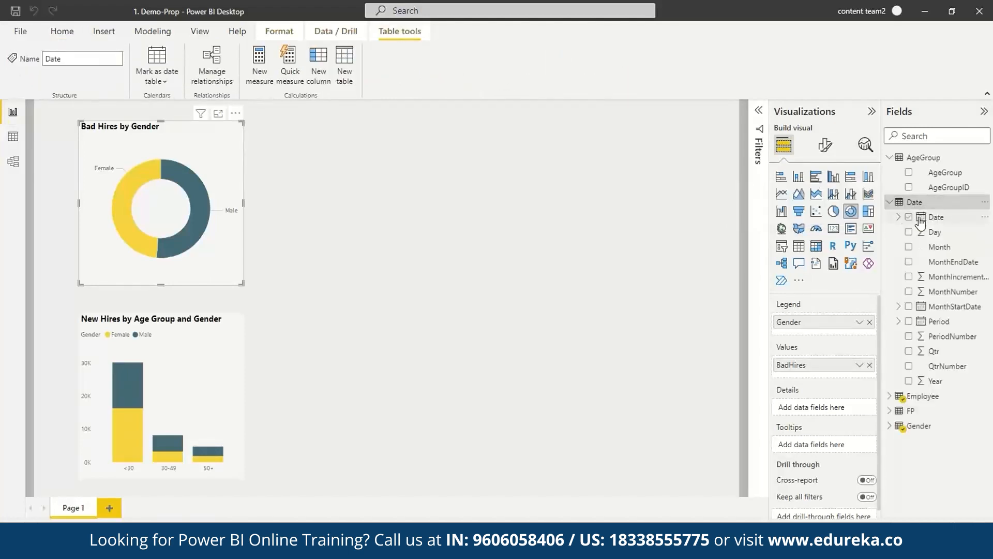
pyautogui.moveTo(934, 383); pyautogui.dragTo(443, 197)
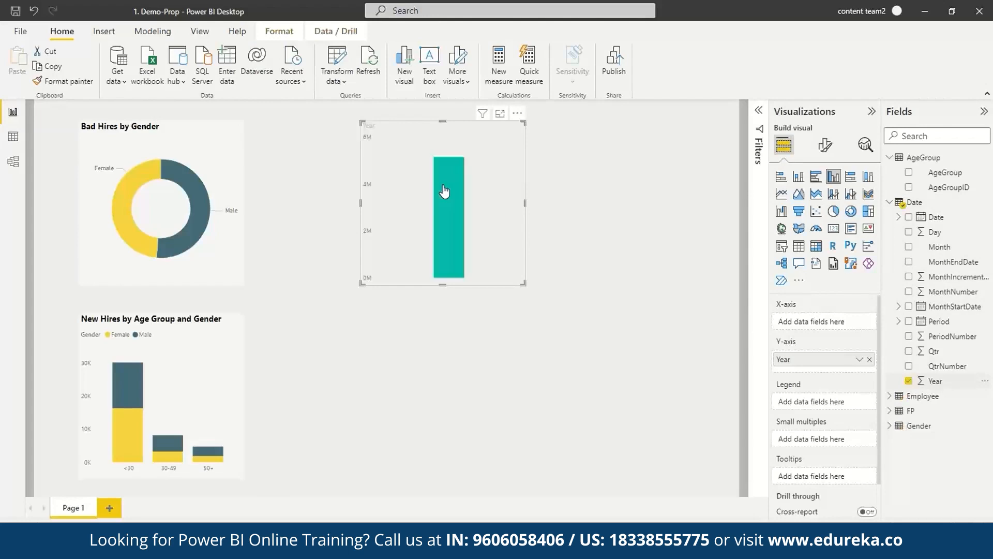
pyautogui.click(782, 195)
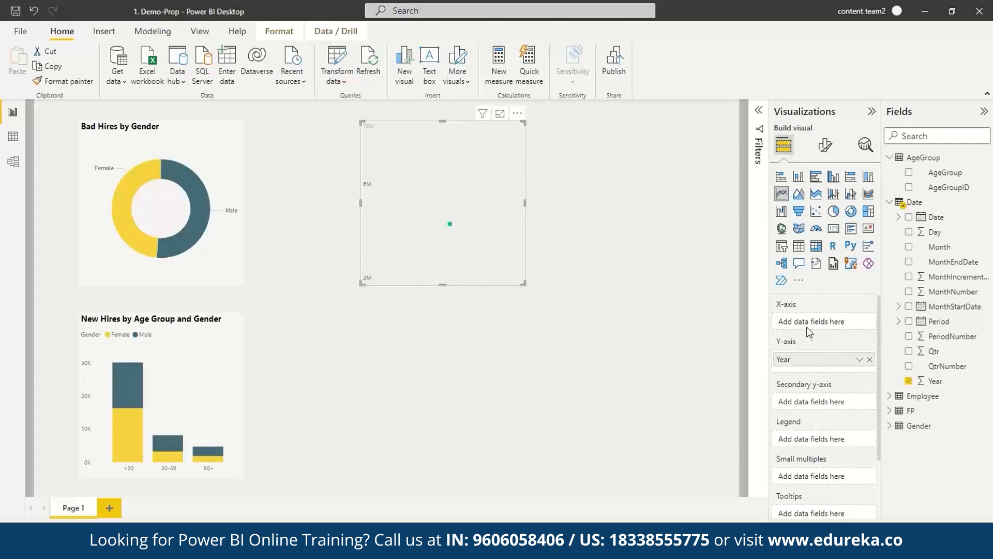
pyautogui.moveTo(815, 364); pyautogui.dragTo(815, 322)
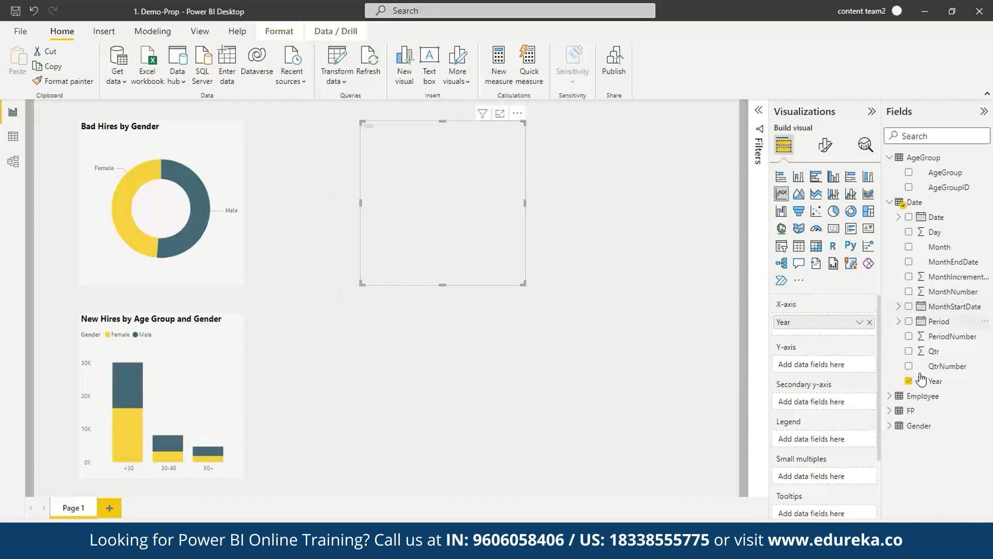
# Plot the Employee table's New Hires measure on the line chart's Y-axis and widen the chart
pyautogui.click(889, 396)
pyautogui.scroll(-3, 937, 409)
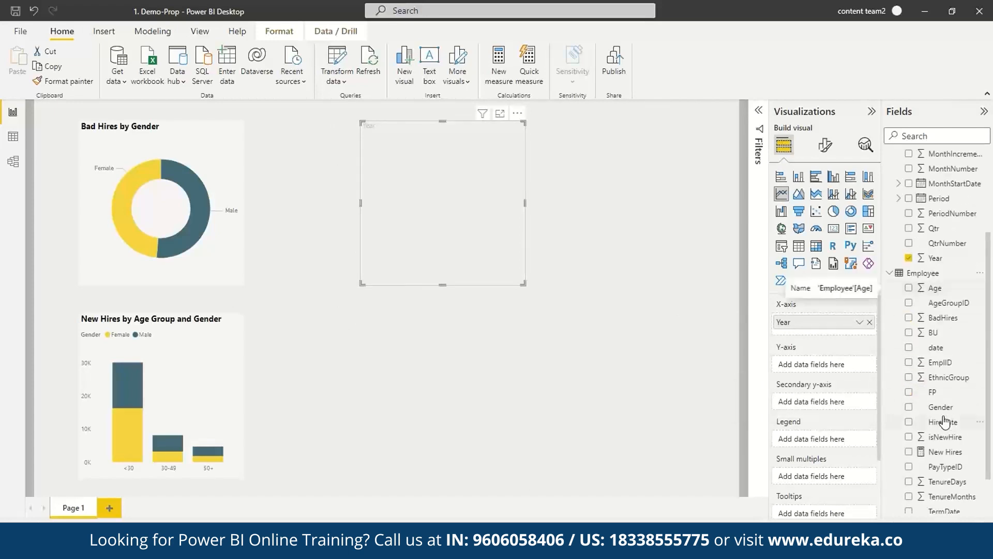
pyautogui.scroll(-1, 944, 422)
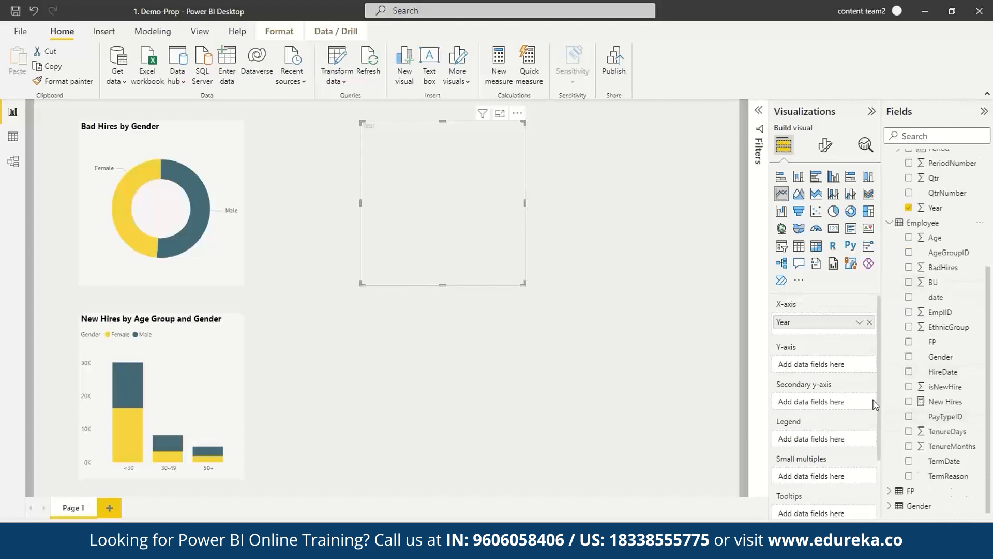
pyautogui.moveTo(937, 409); pyautogui.dragTo(830, 374)
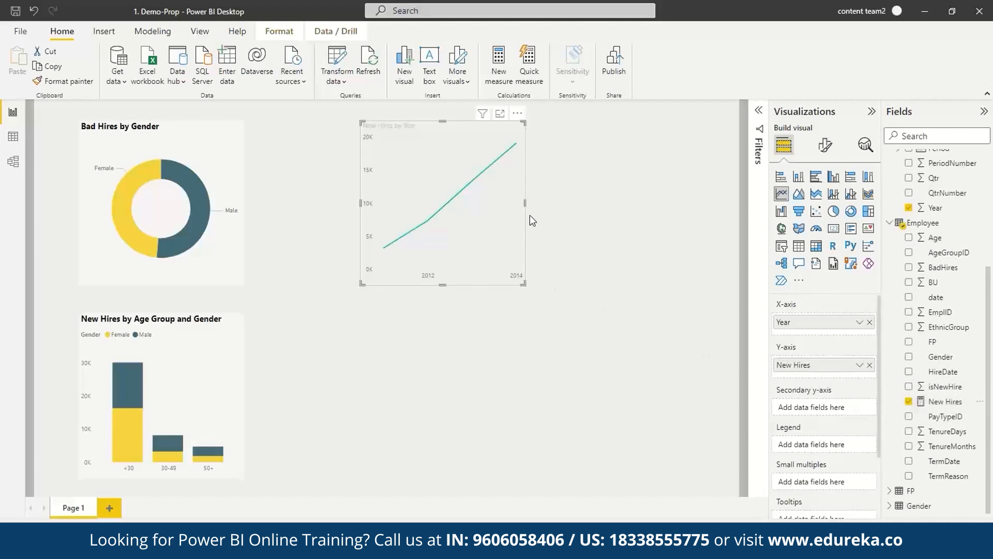
pyautogui.moveTo(526, 203); pyautogui.dragTo(636, 212)
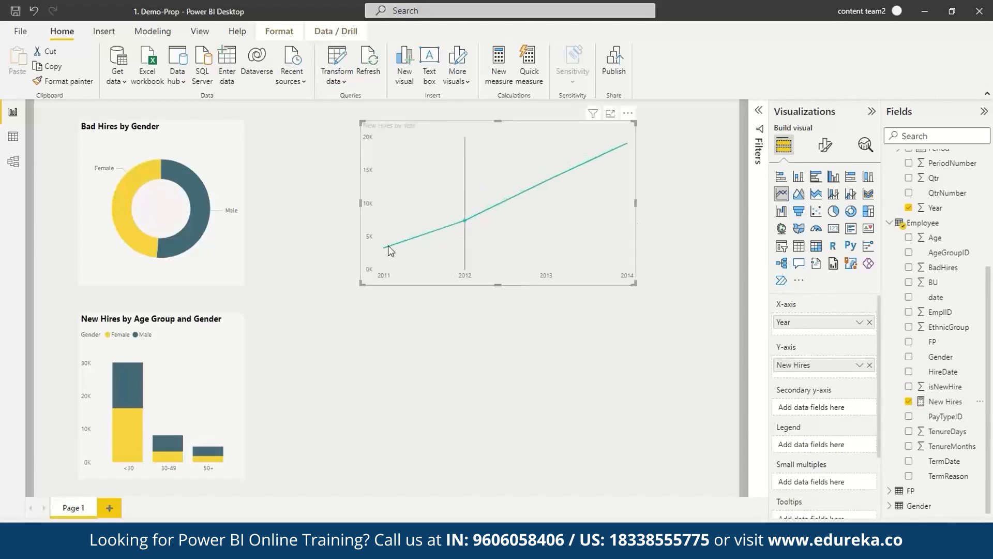
# Inspect the yearly New Hires values along the line chart, including 2012 and 2013
pyautogui.moveTo(464, 220)
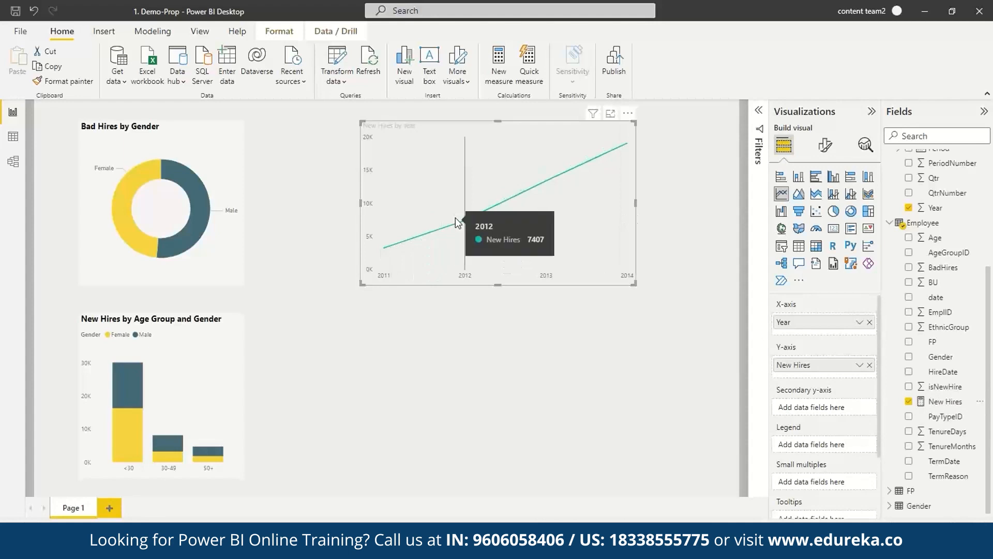
pyautogui.moveTo(542, 185)
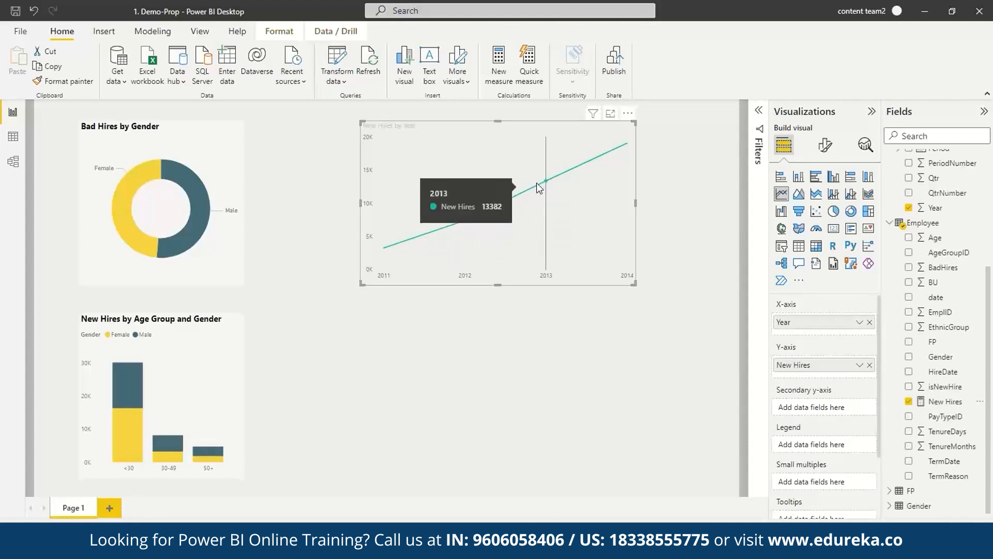
pyautogui.moveTo(614, 150)
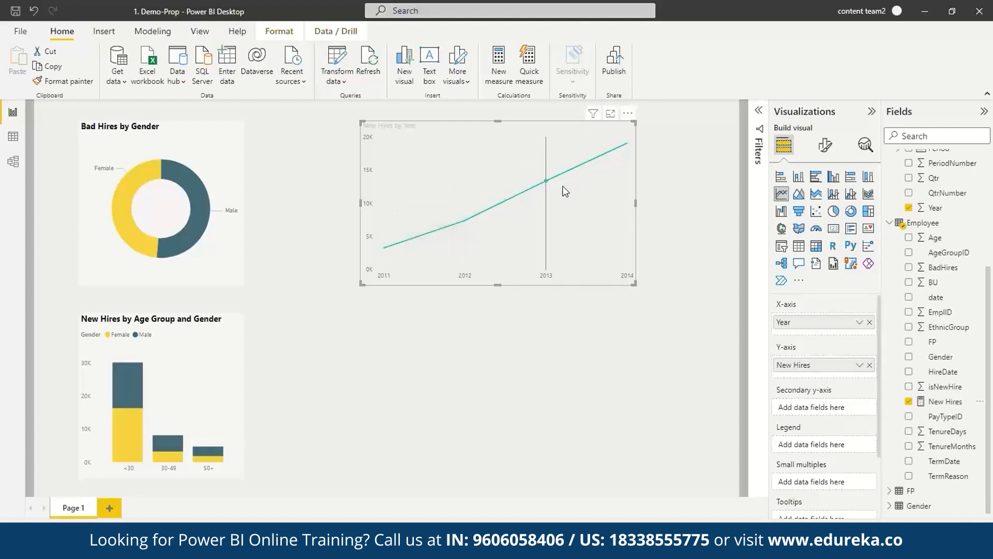
pyautogui.moveTo(617, 171)
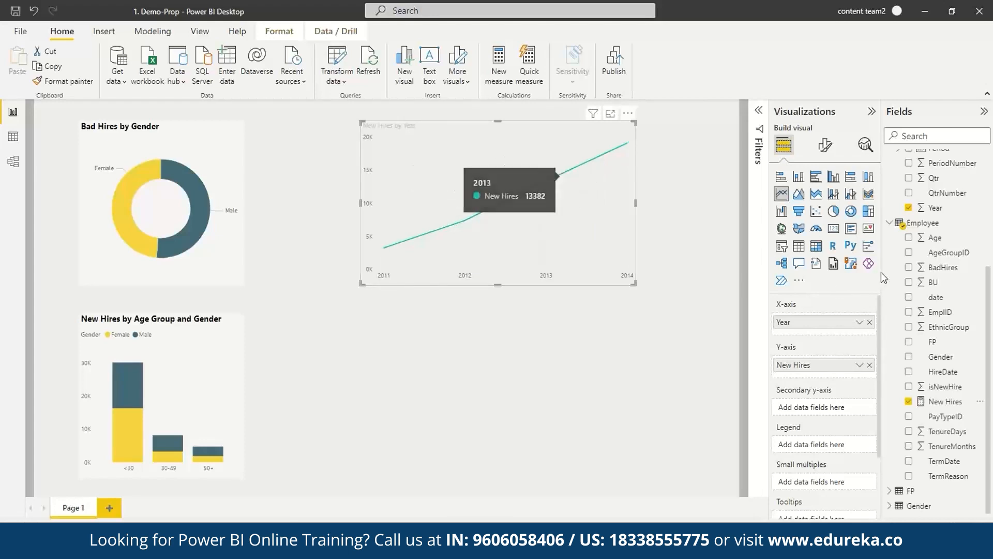
# Split the line chart by the FP table's FP field as its legend and widen the chart toward the donut visual
pyautogui.click(889, 222)
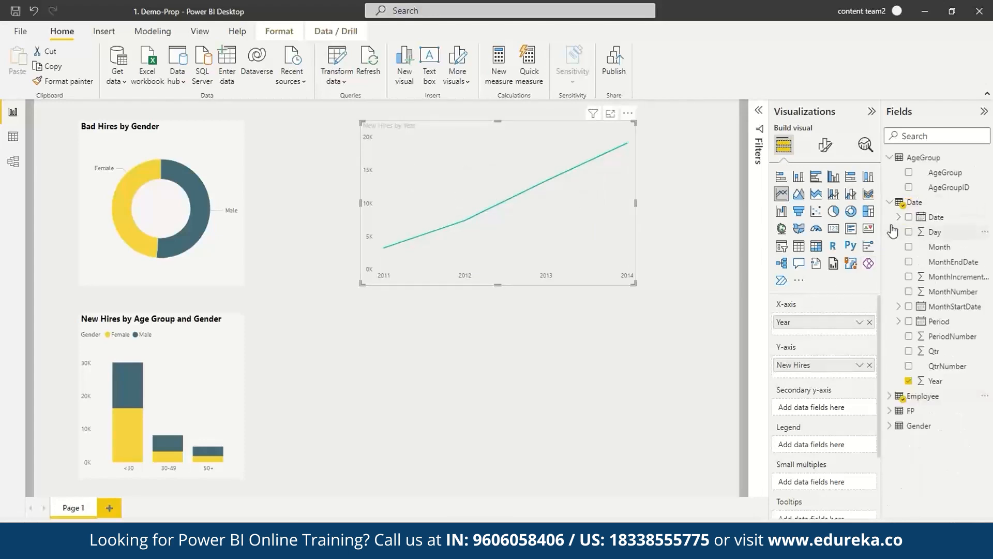
pyautogui.click(890, 412)
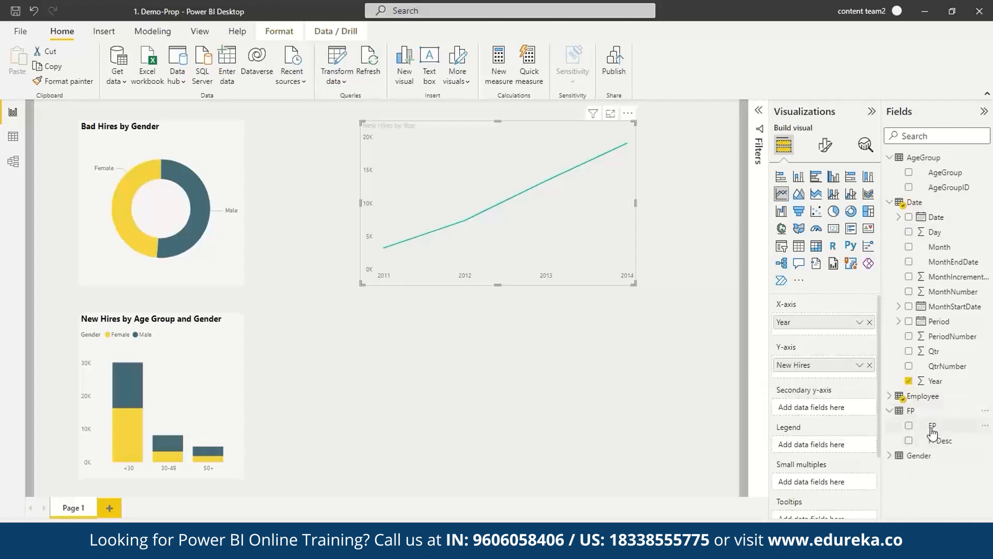
pyautogui.moveTo(933, 432); pyautogui.dragTo(826, 453)
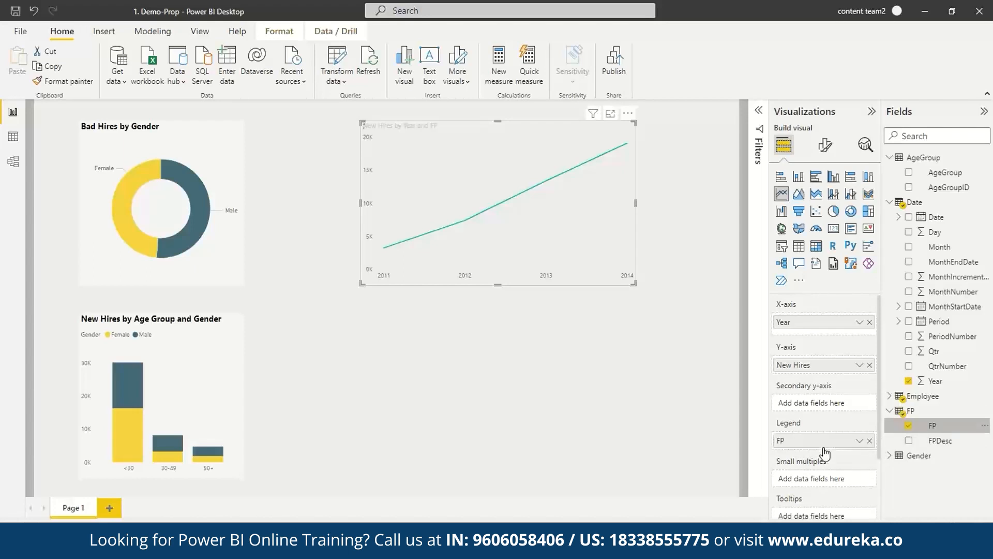
pyautogui.moveTo(361, 203); pyautogui.dragTo(335, 199)
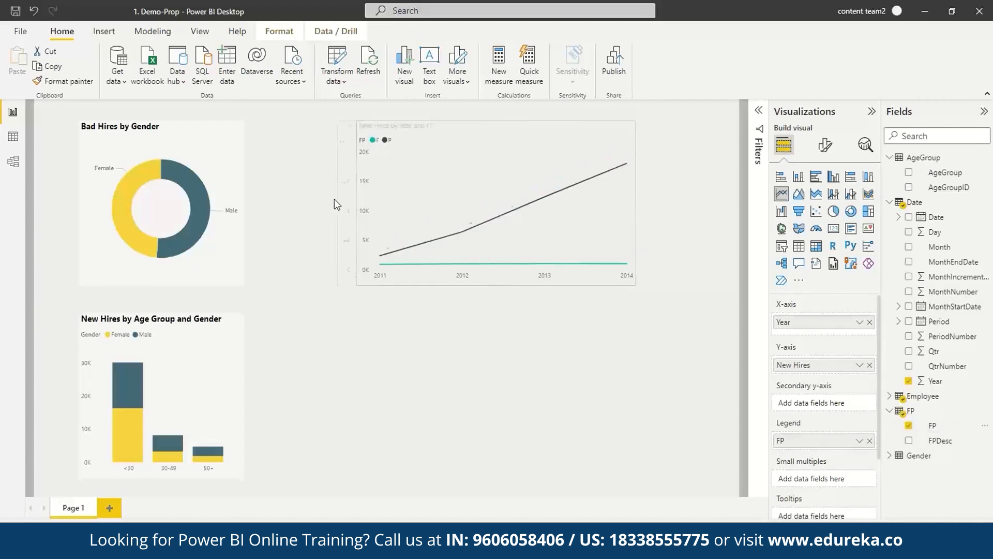
# Check the FP table's data and replace FP with FPDesc as the line chart's legend field
pyautogui.rightClick(934, 431)
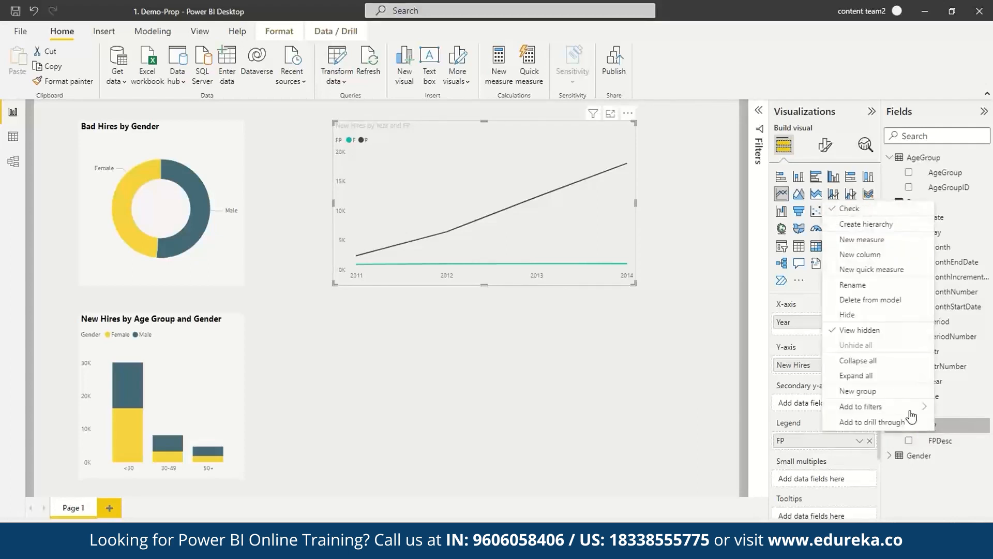
pyautogui.moveTo(879, 407)
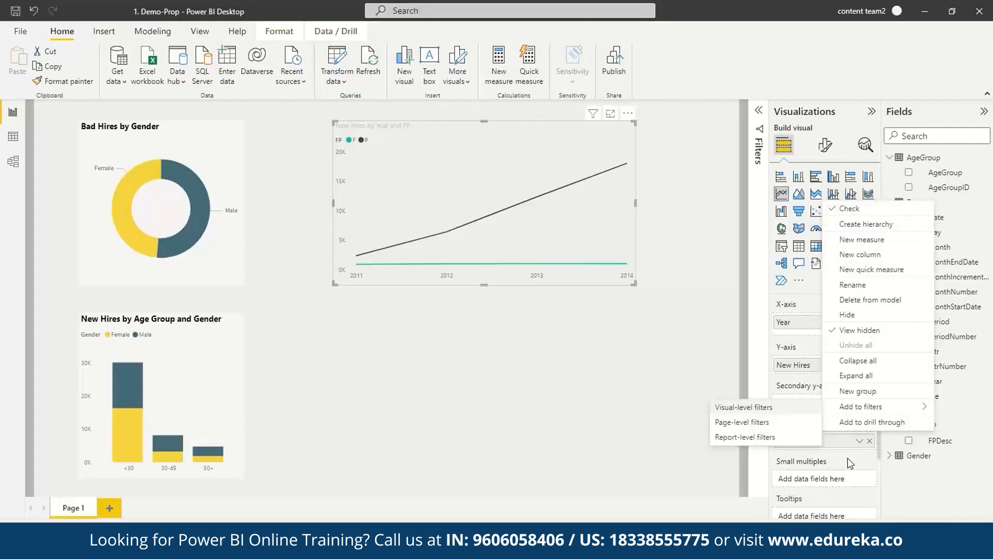
pyautogui.click(848, 458)
pyautogui.click(870, 441)
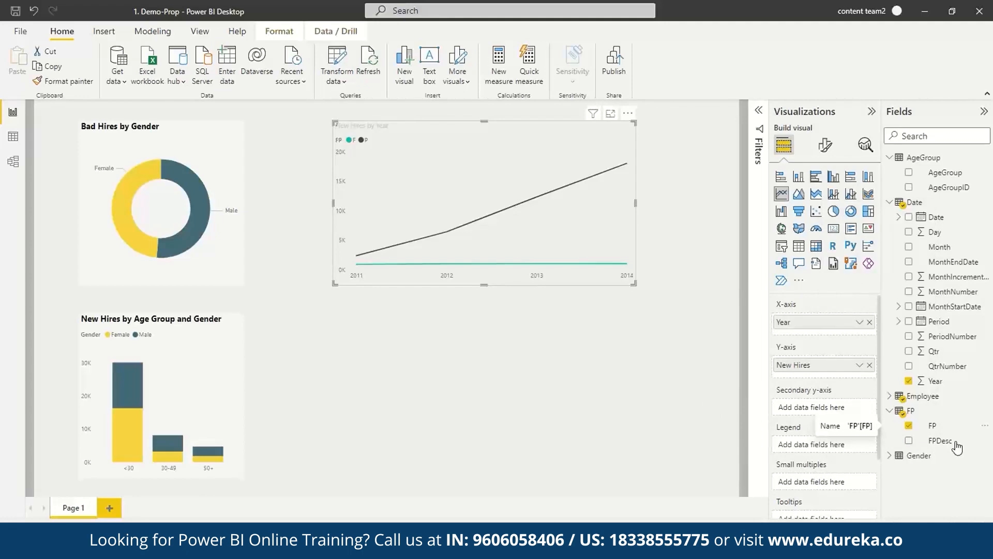
pyautogui.click(13, 136)
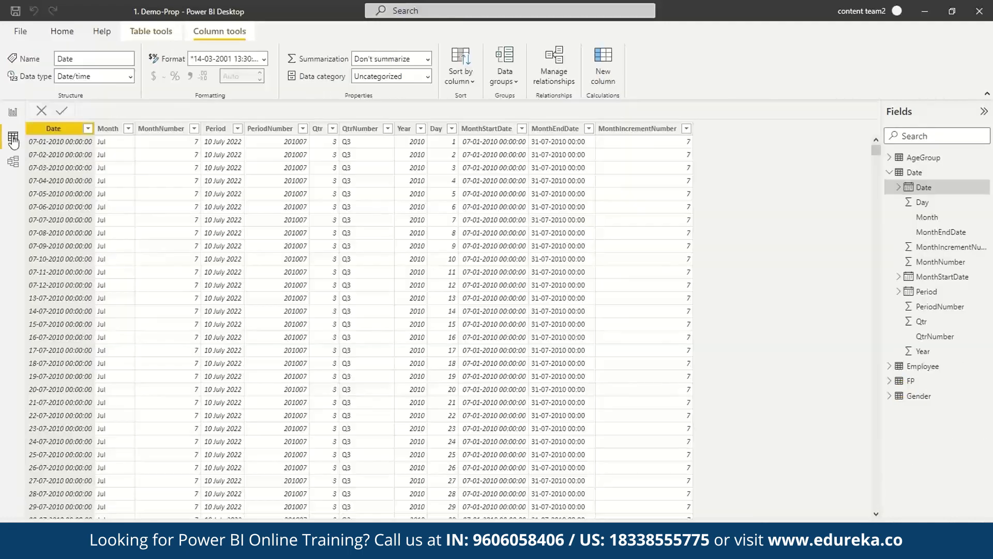
pyautogui.click(926, 392)
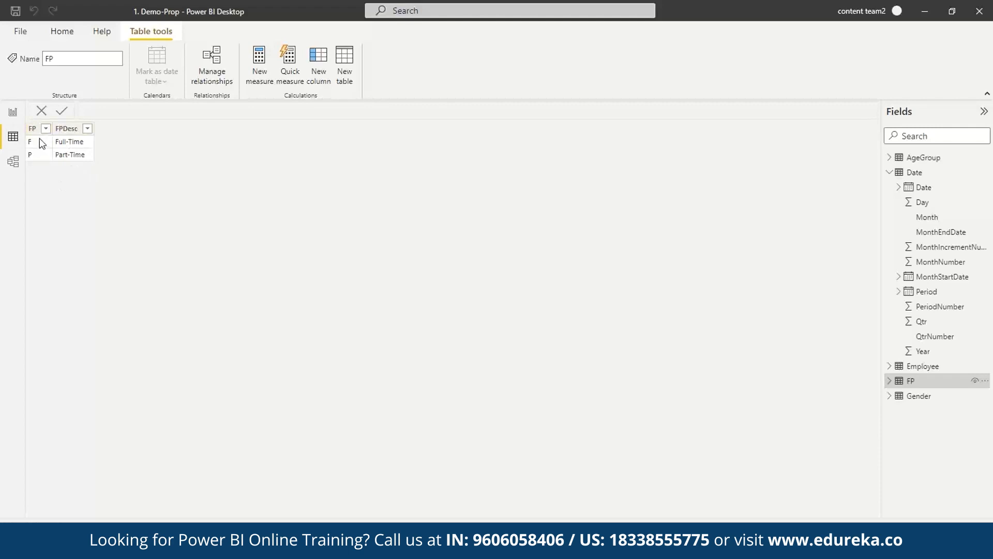
pyautogui.click(12, 112)
pyautogui.moveTo(942, 443); pyautogui.dragTo(848, 451)
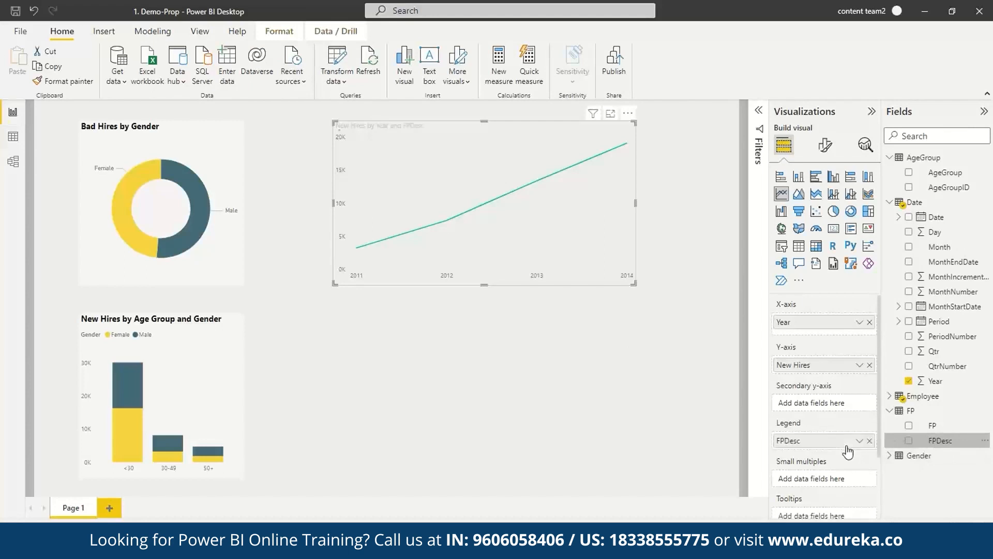
# Add the Date table's Month below Year on the line chart's X-axis
pyautogui.moveTo(447, 239)
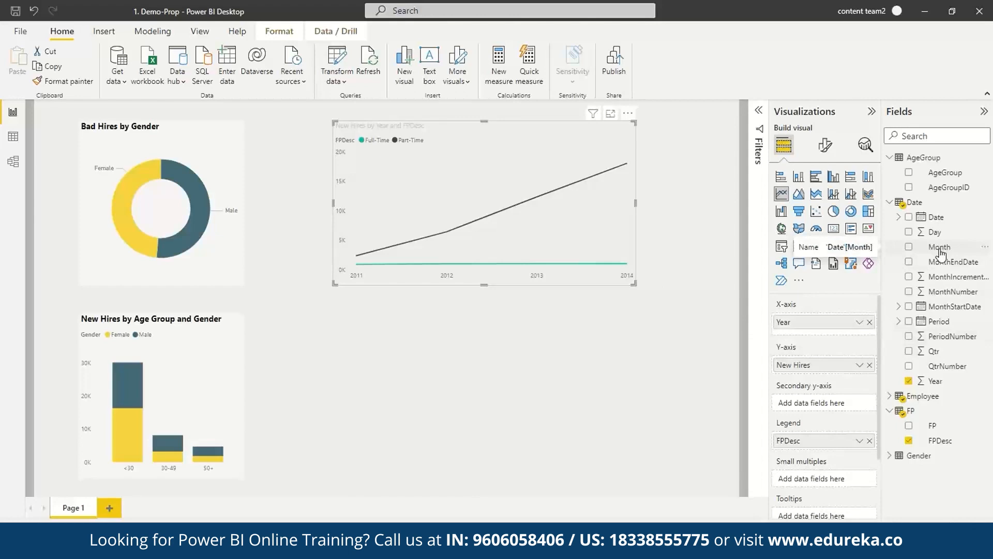
pyautogui.moveTo(941, 251); pyautogui.dragTo(829, 336)
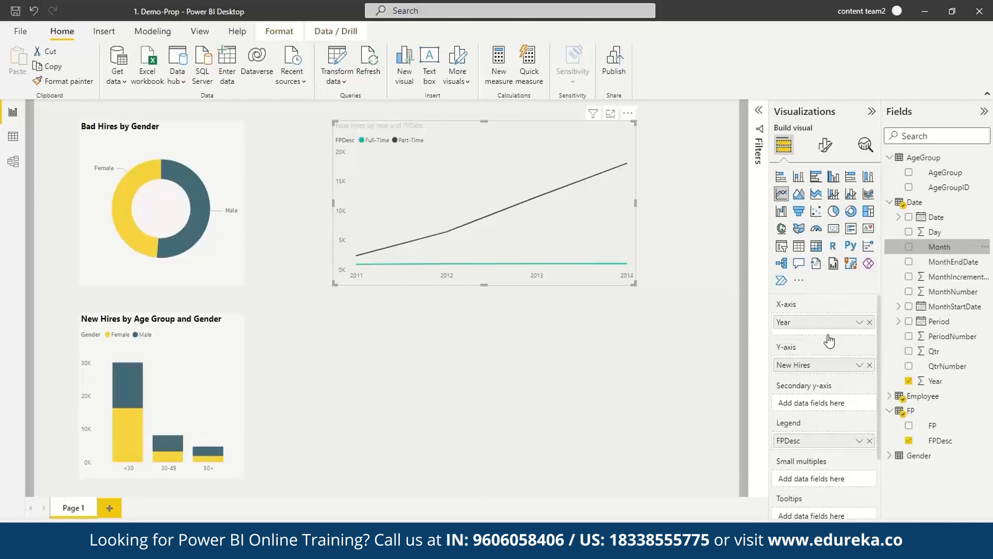
pyautogui.click(538, 196)
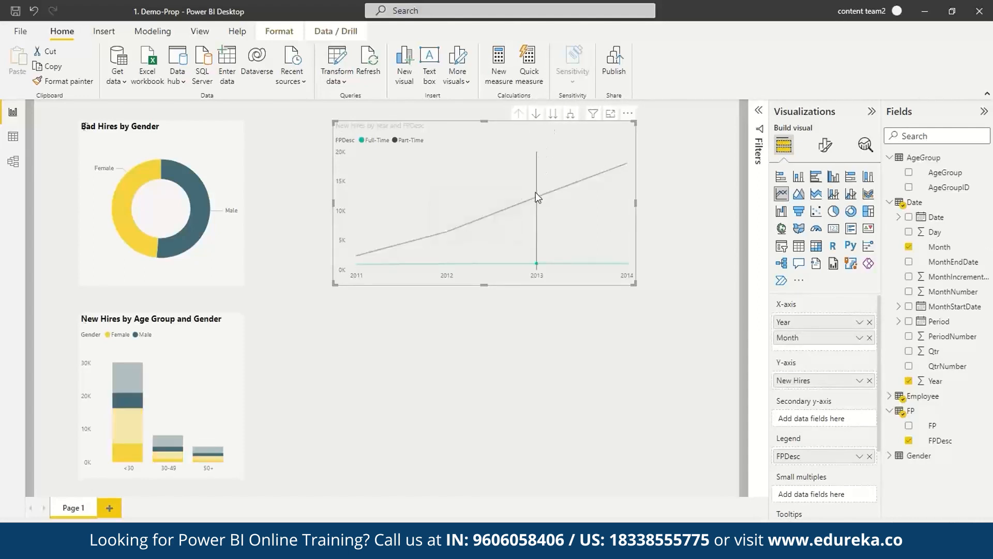
pyautogui.click(535, 191)
# Turn on drill-down mode for the line chart and drill into the months of 2013
pyautogui.click(536, 113)
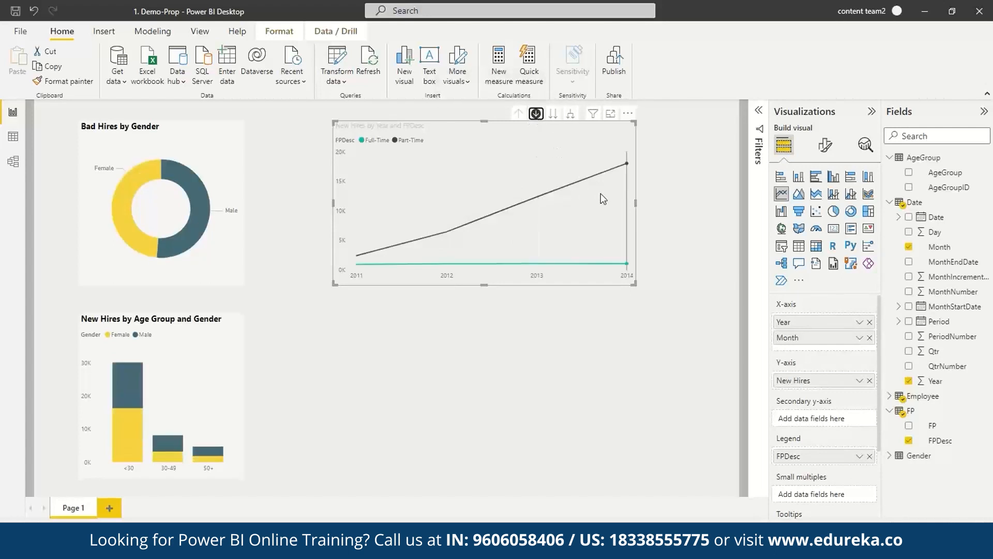
pyautogui.click(537, 198)
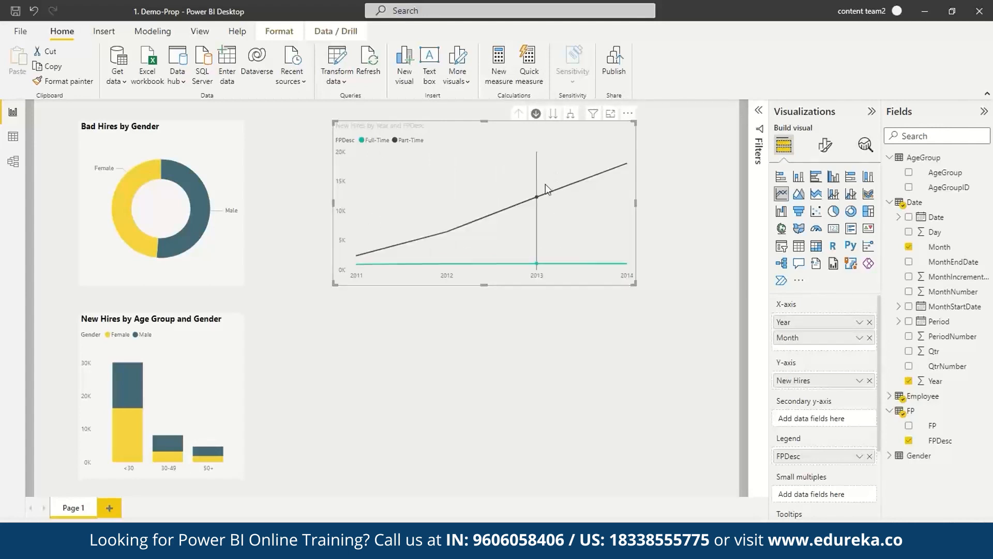
pyautogui.moveTo(538, 196)
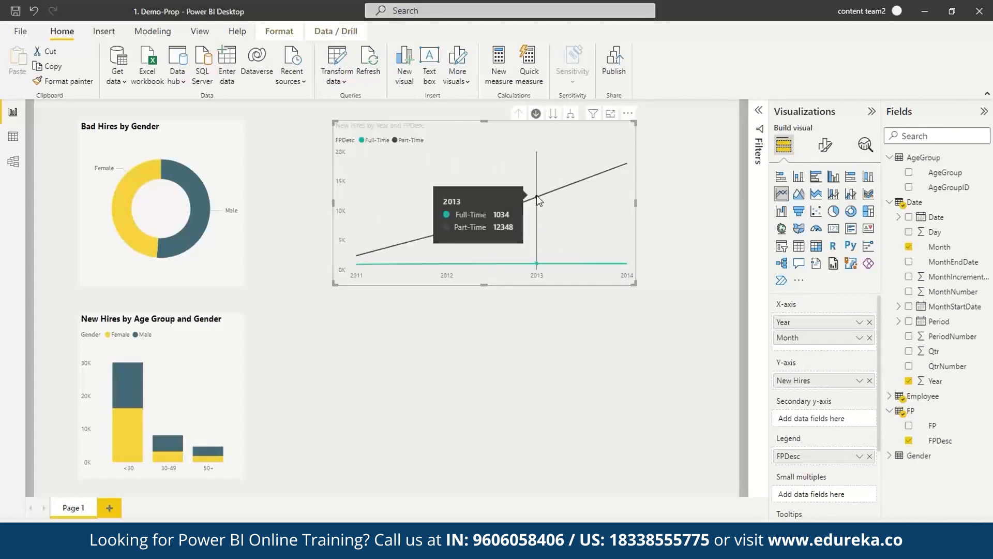
pyautogui.click(539, 166)
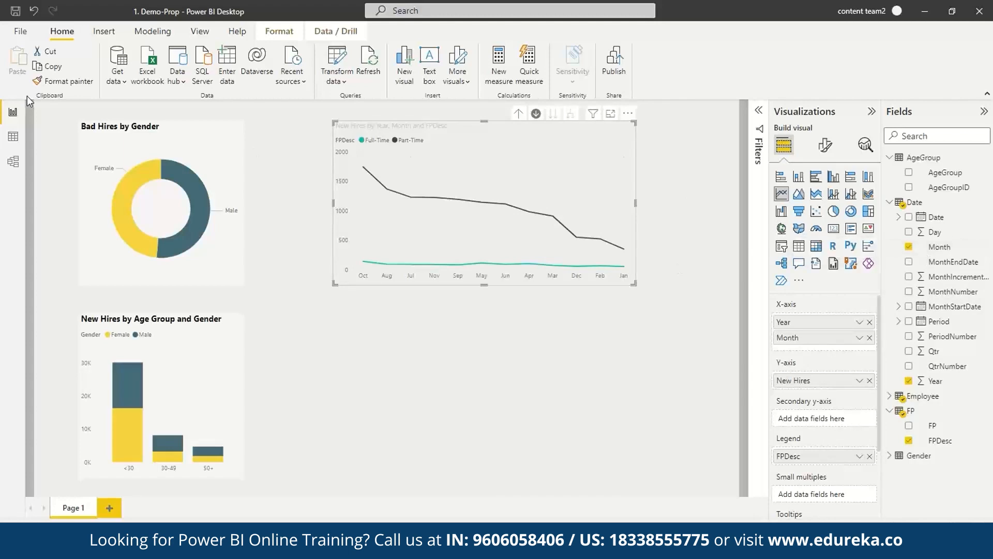
# Sort the Date table's Month column by MonthNumber and return to the report page
pyautogui.click(13, 138)
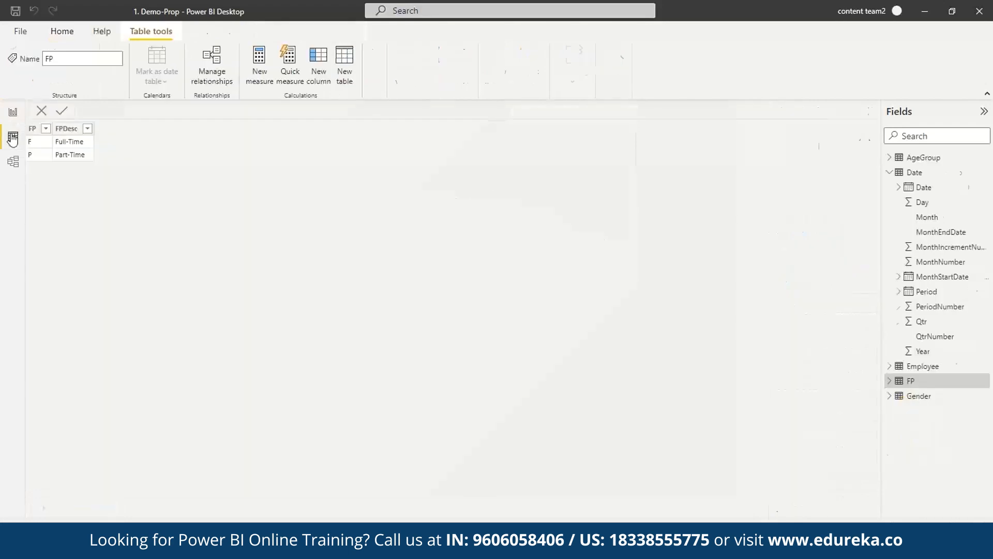
pyautogui.click(934, 216)
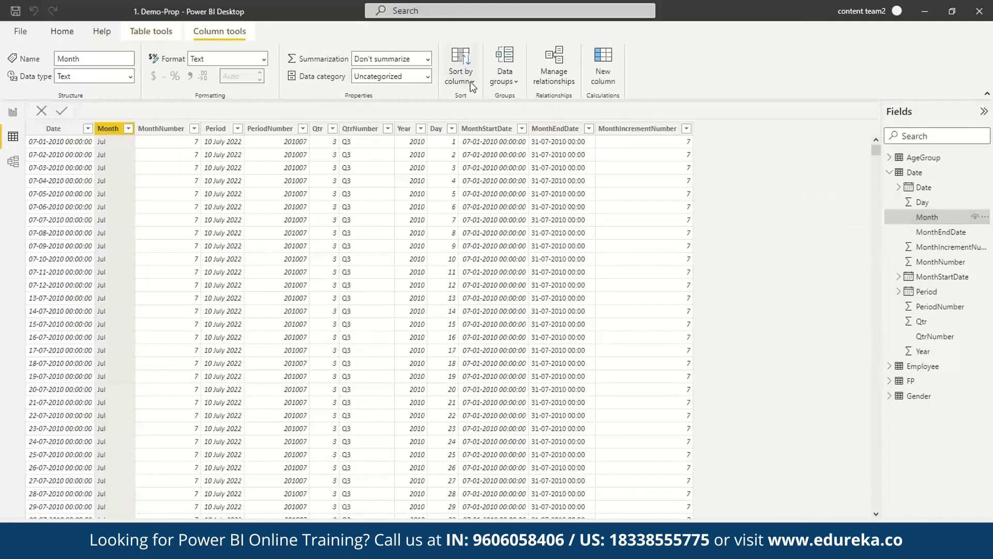
pyautogui.click(468, 80)
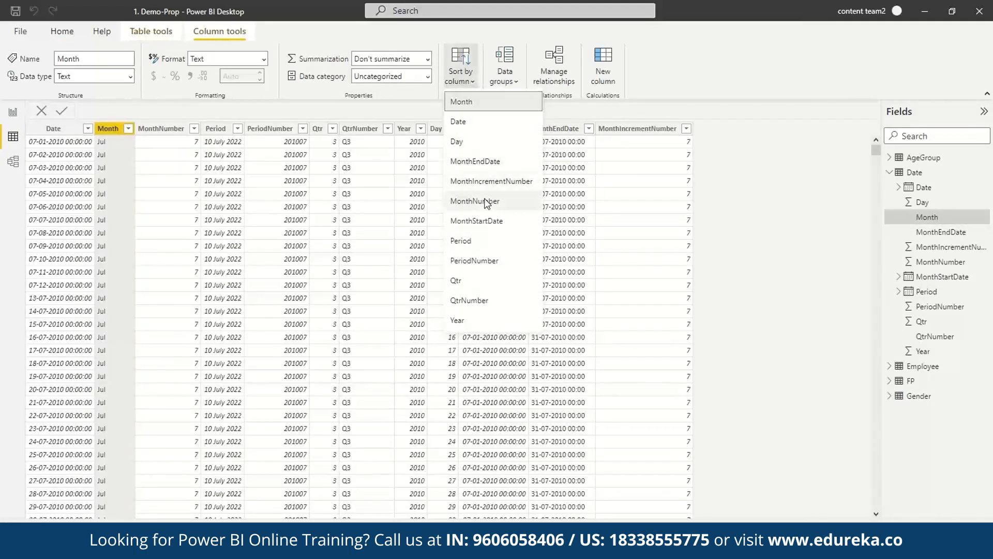
pyautogui.click(485, 201)
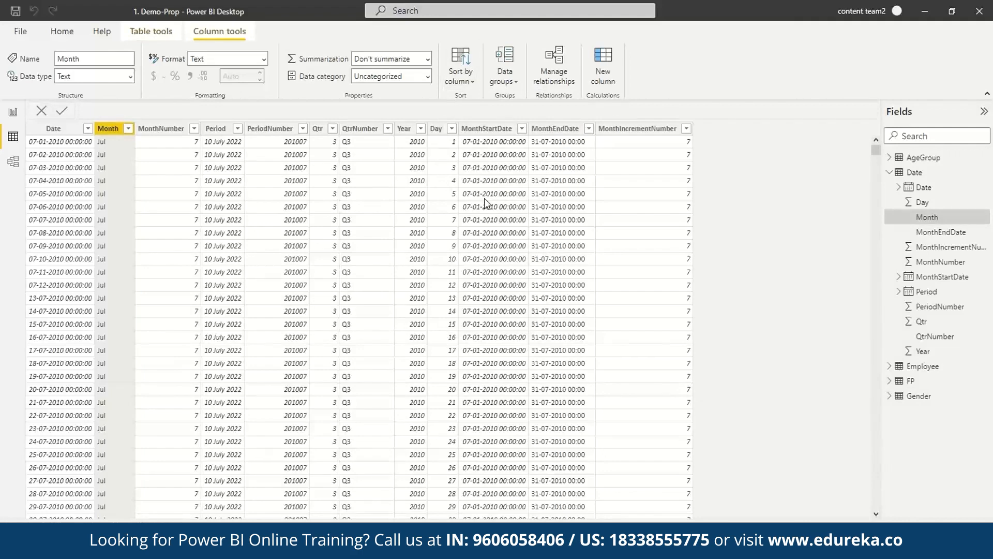
pyautogui.click(13, 112)
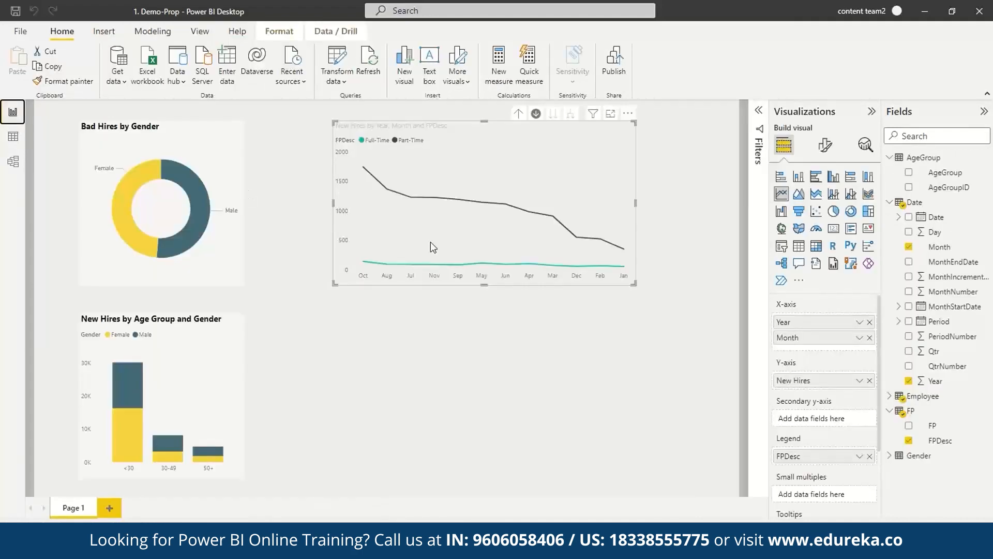
# Sort the line chart's axis by Year Month in ascending order and check the monthly values
pyautogui.moveTo(588, 213)
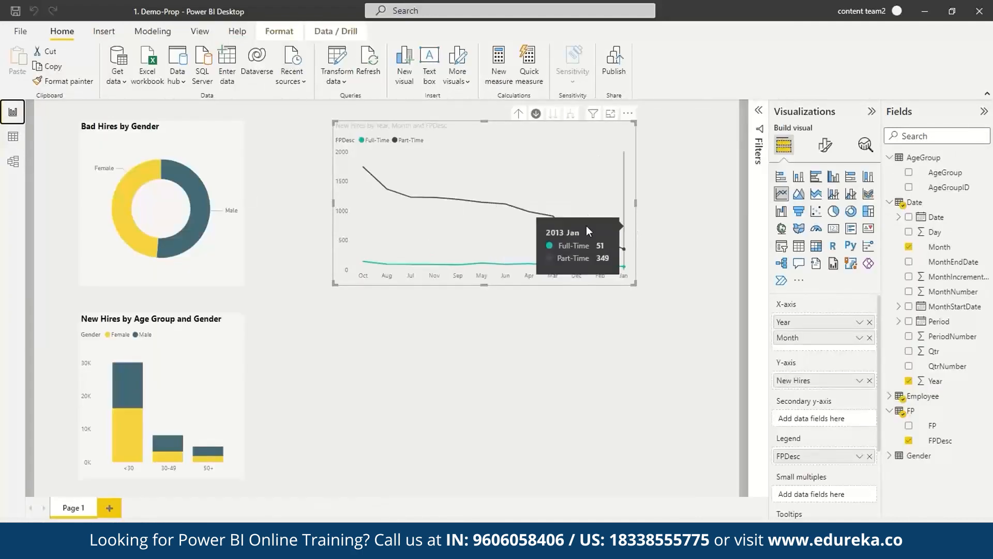
pyautogui.click(628, 113)
pyautogui.moveTo(658, 189)
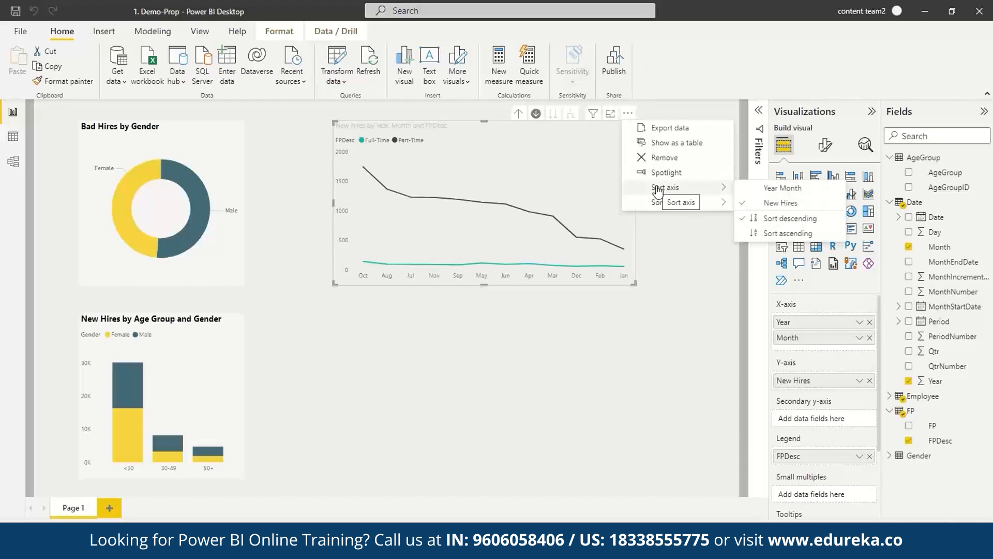
pyautogui.click(800, 195)
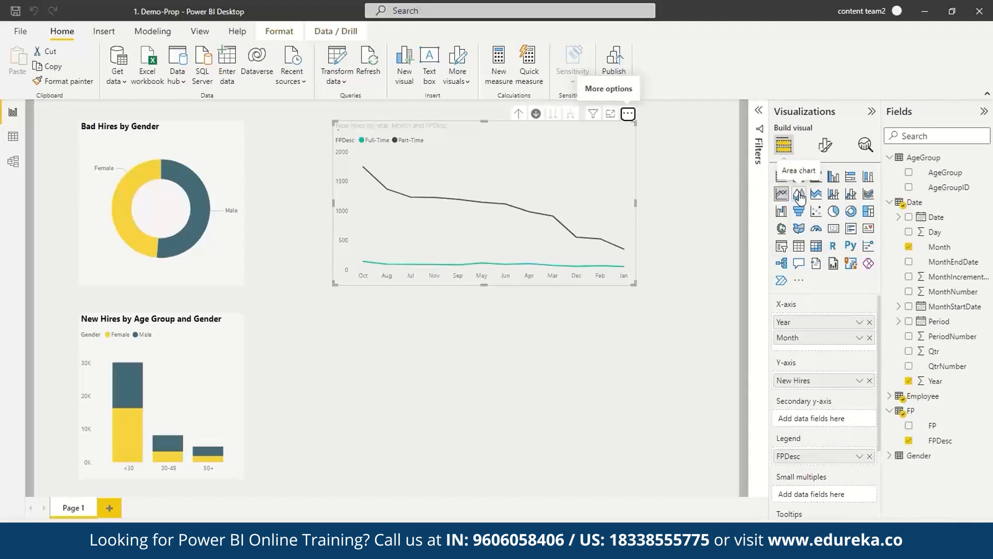
pyautogui.click(627, 114)
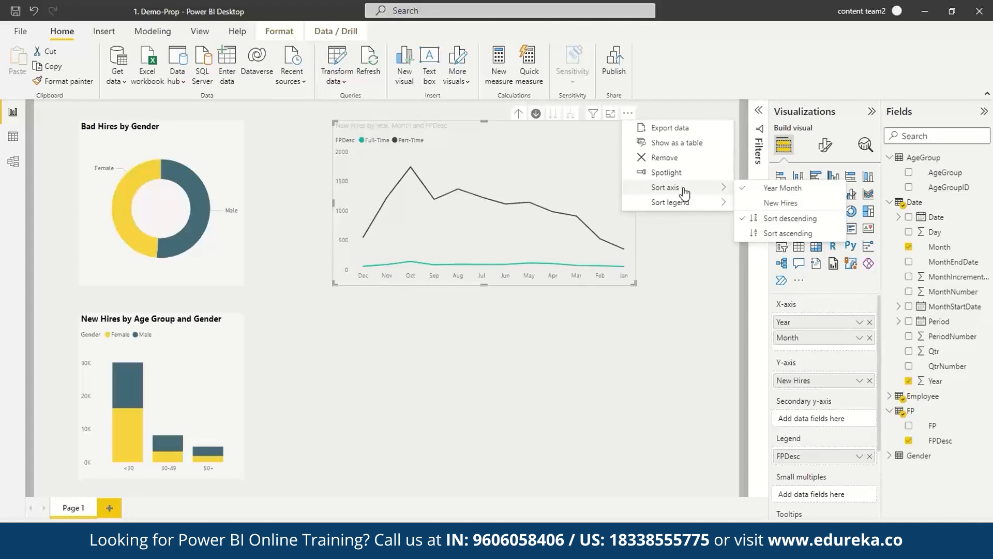
pyautogui.click(787, 236)
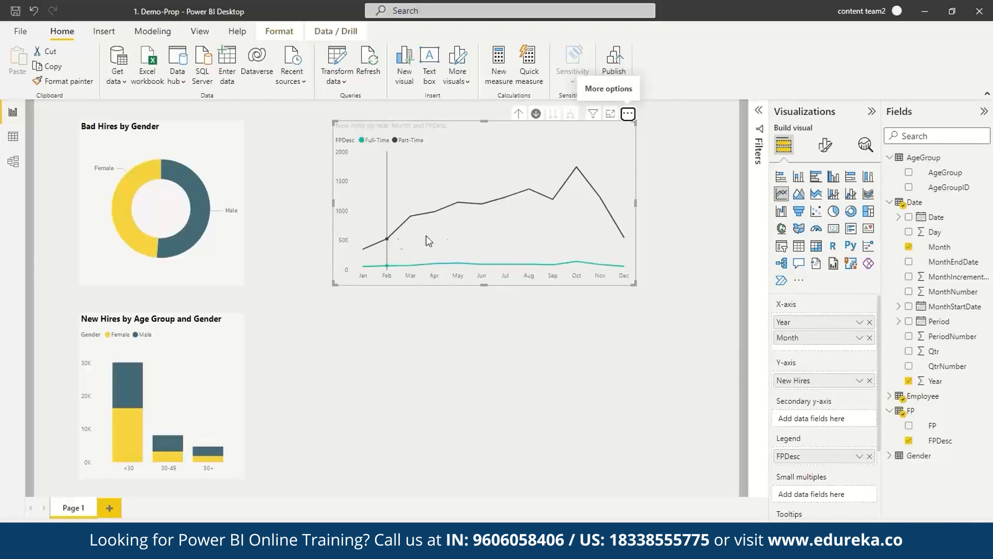
pyautogui.moveTo(444, 239)
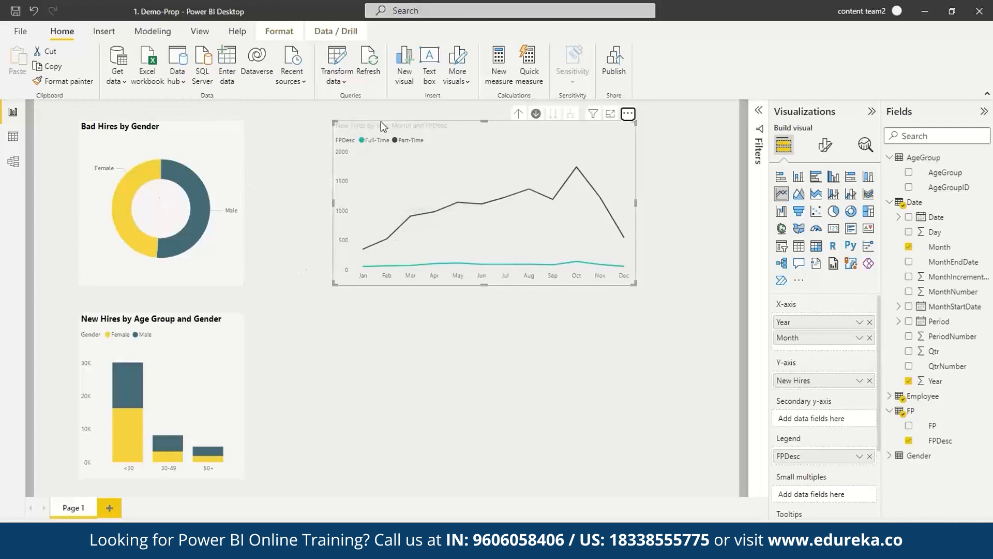
# Format the line chart's title as bold black text at size 11
pyautogui.click(826, 145)
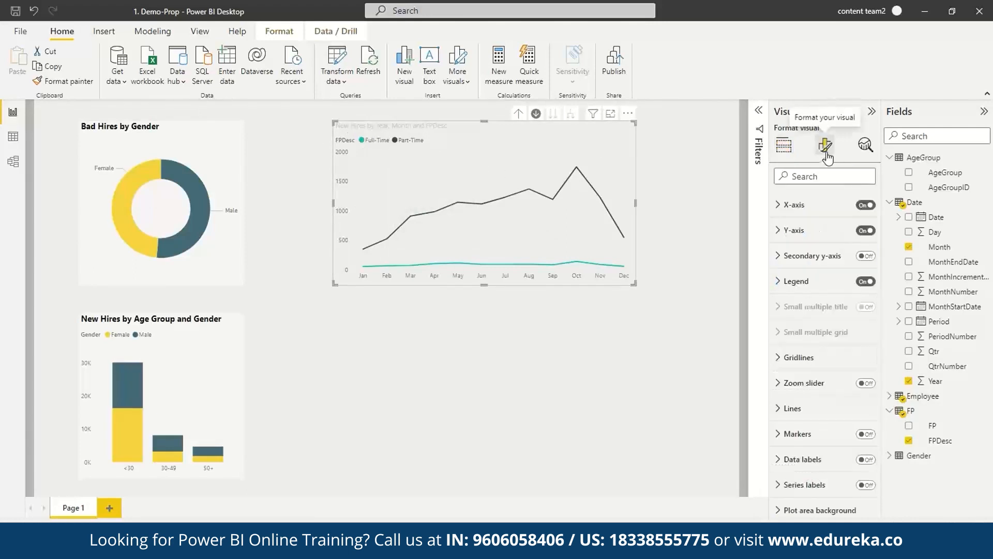
pyautogui.scroll(-1, 785, 316)
pyautogui.click(787, 361)
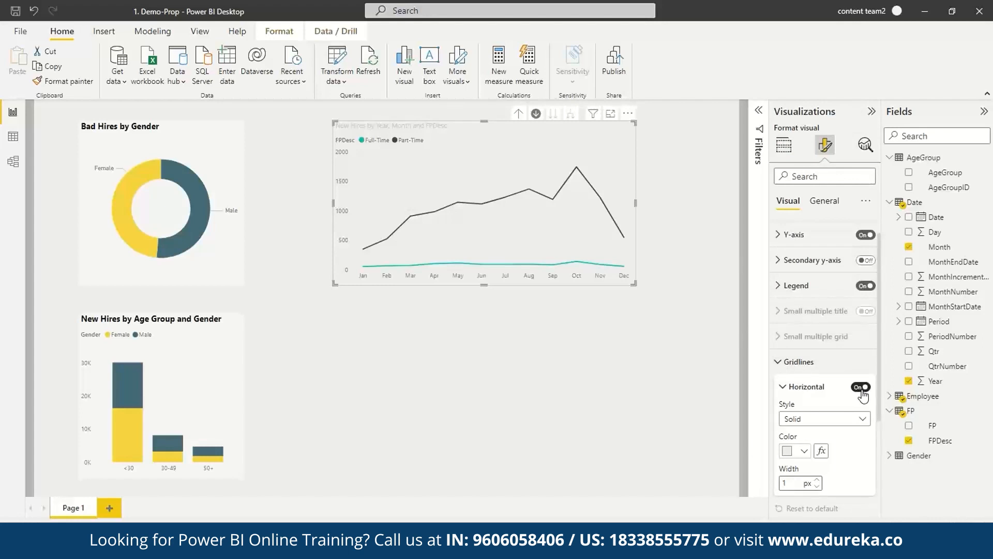
pyautogui.click(778, 361)
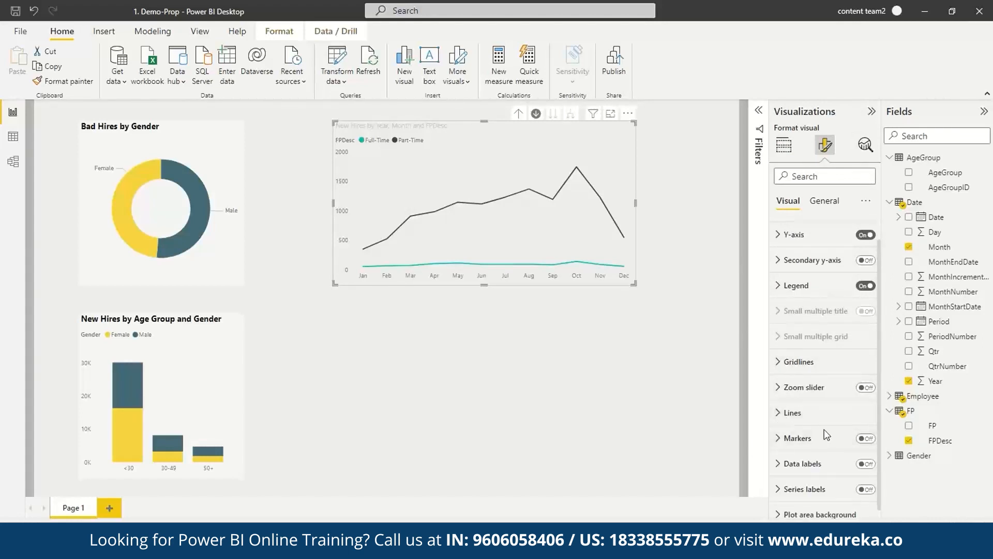
pyautogui.click(824, 201)
pyautogui.click(787, 376)
pyautogui.click(867, 356)
pyautogui.click(866, 356)
pyautogui.click(804, 411)
pyautogui.click(812, 312)
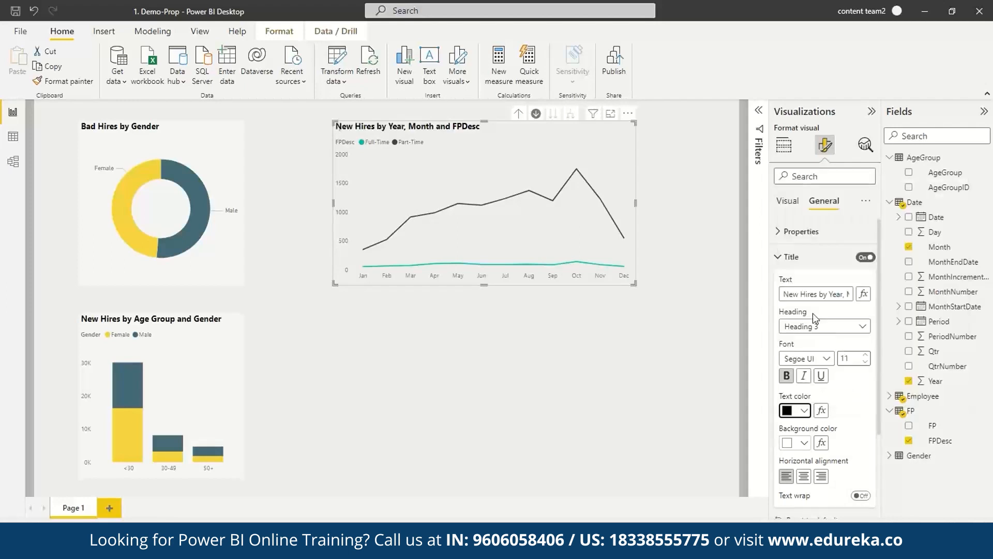
pyautogui.click(791, 257)
# Toggle the line chart's background effect and return to its visual-specific formatting options
pyautogui.click(793, 282)
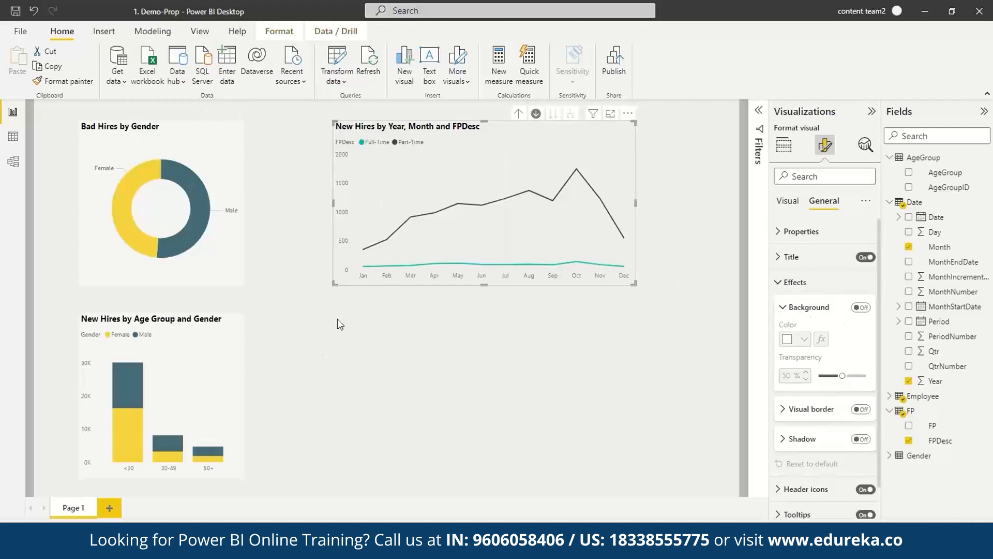
pyautogui.click(861, 307)
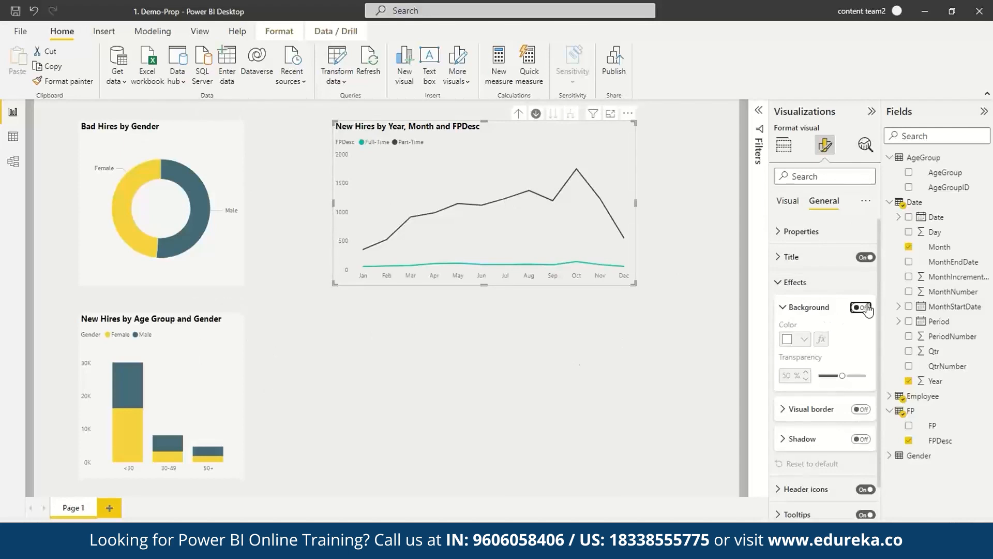
pyautogui.click(782, 282)
pyautogui.click(788, 201)
pyautogui.scroll(-1, 804, 281)
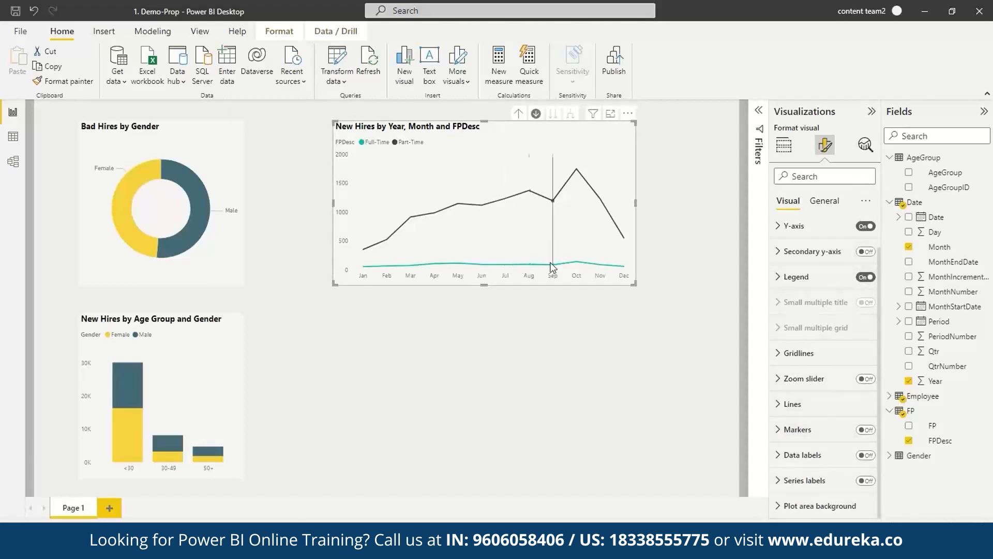
# Recolour the line chart's series, using a dark yellow for Part-Time and a near-black shade for Full-Time
pyautogui.click(793, 405)
pyautogui.scroll(-3, 797, 415)
pyautogui.click(798, 414)
pyautogui.scroll(-1, 799, 420)
pyautogui.click(804, 405)
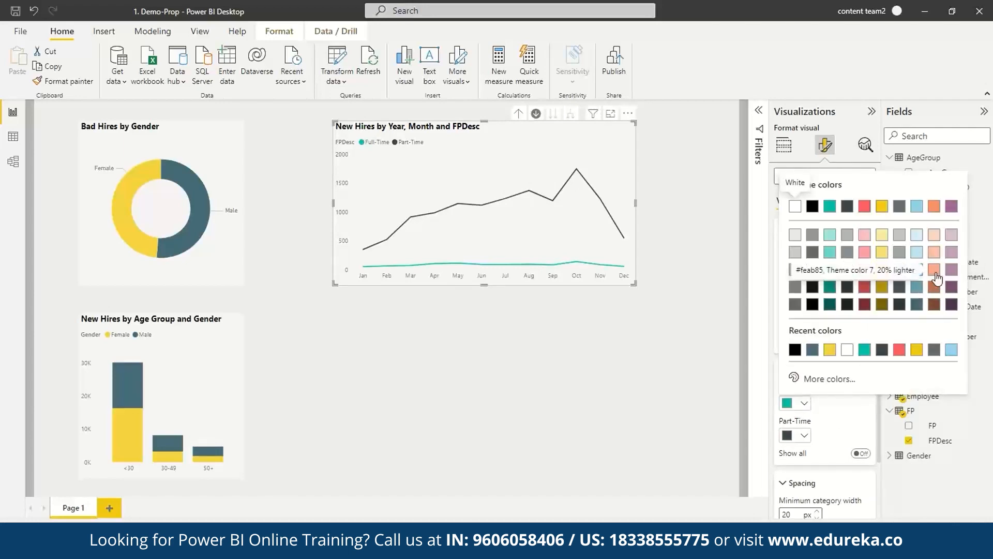
pyautogui.click(933, 252)
pyautogui.click(803, 435)
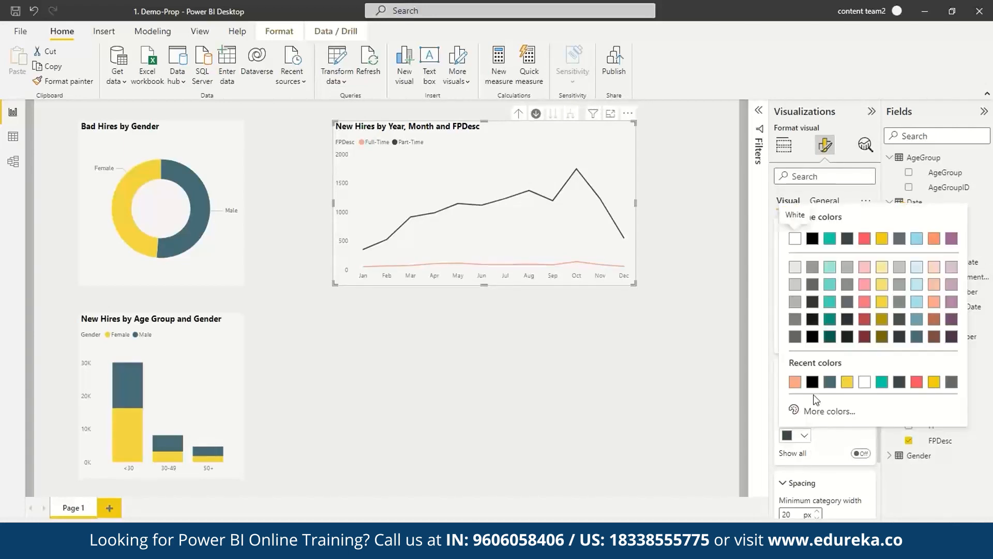
pyautogui.click(882, 319)
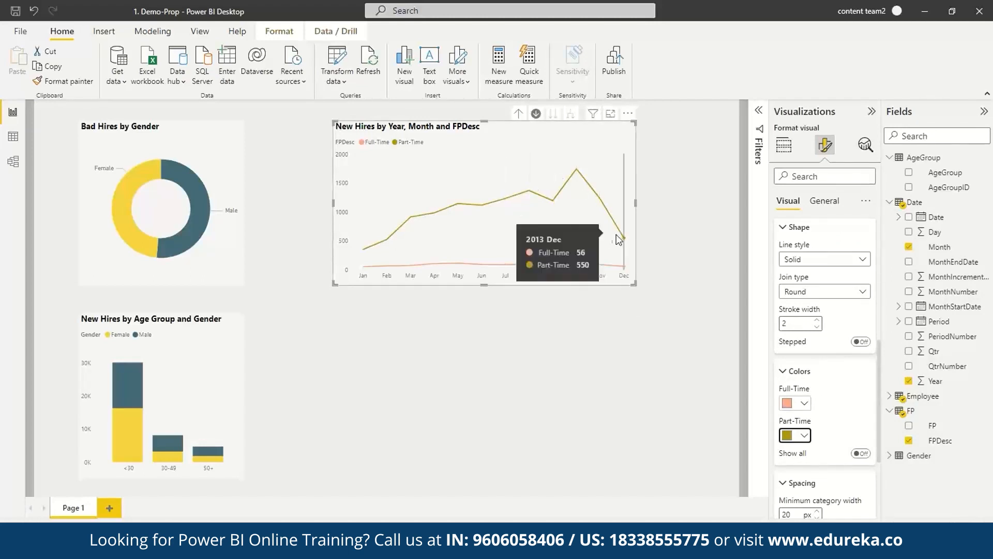
pyautogui.click(802, 406)
pyautogui.click(848, 305)
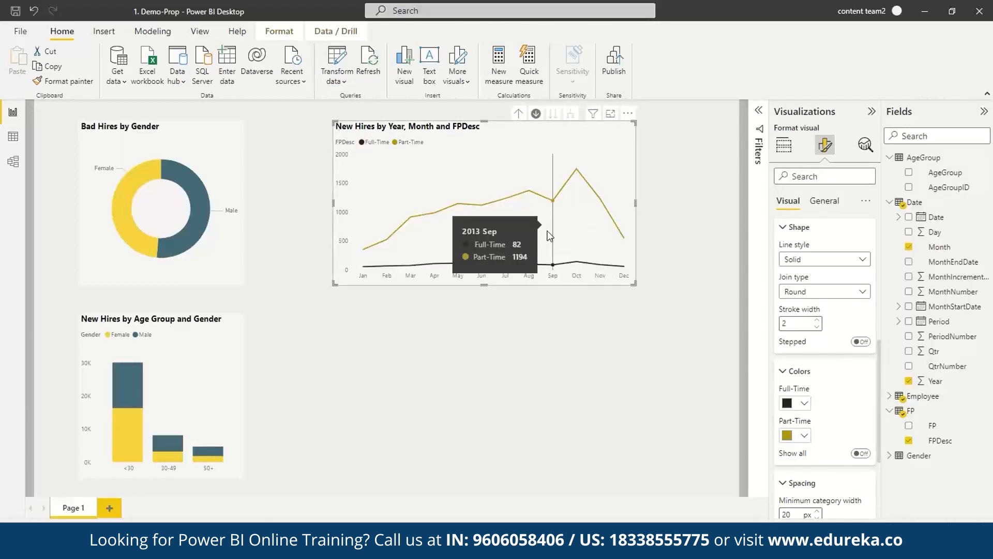
# Move the New Hires line chart closer to the Bad Hires by Gender donut, aligned with its upper edge, and deselect it
pyautogui.moveTo(539, 236); pyautogui.dragTo(533, 235)
pyautogui.moveTo(523, 228); pyautogui.dragTo(491, 225)
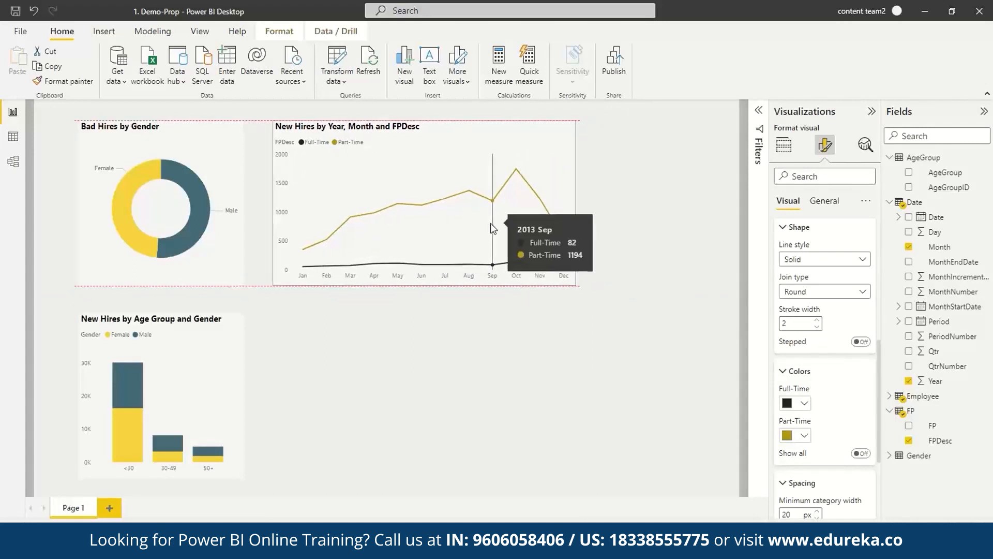
pyautogui.click(651, 363)
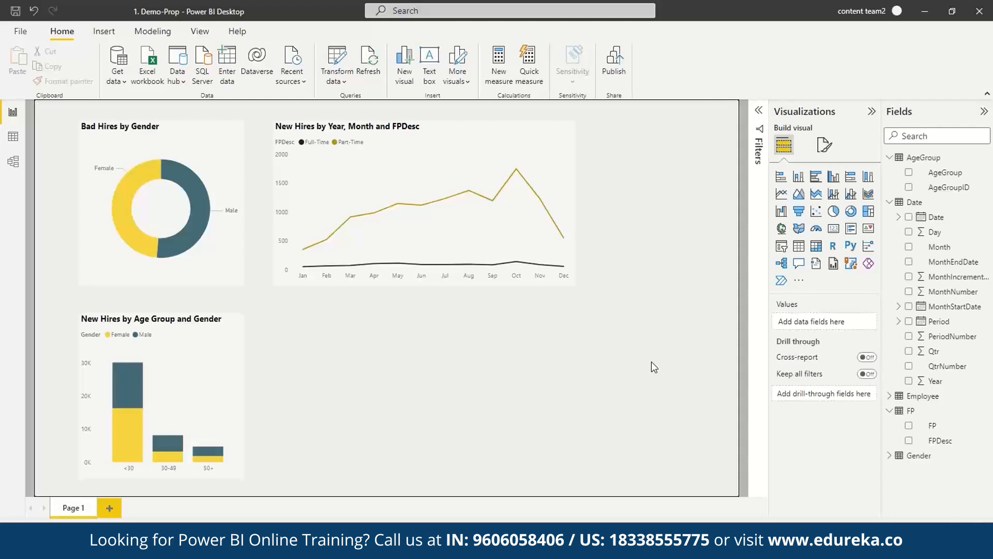
# Import BU.csv from the data-demo folder, load it into the model and collapse the AgeGroup table's fields
pyautogui.click(117, 75)
pyautogui.click(151, 241)
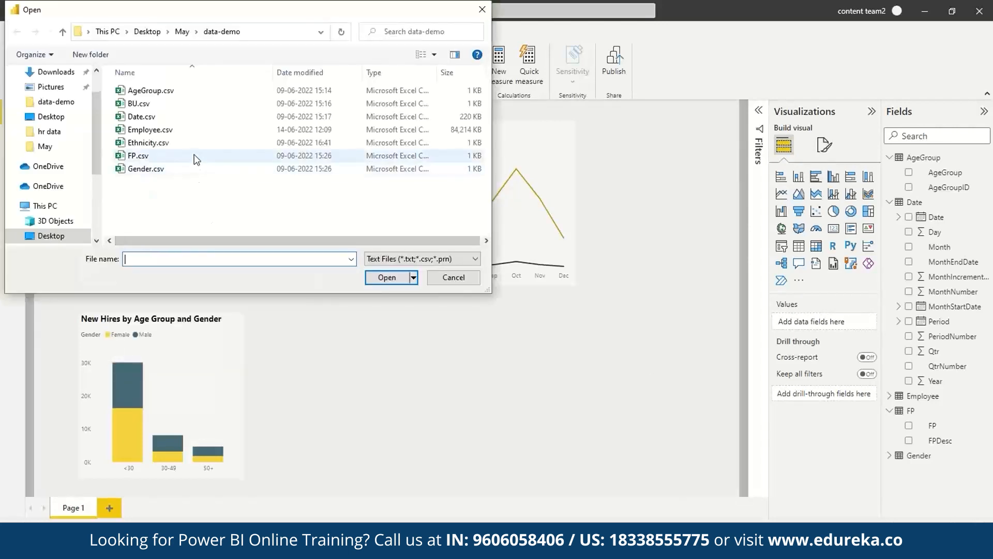
pyautogui.click(177, 103)
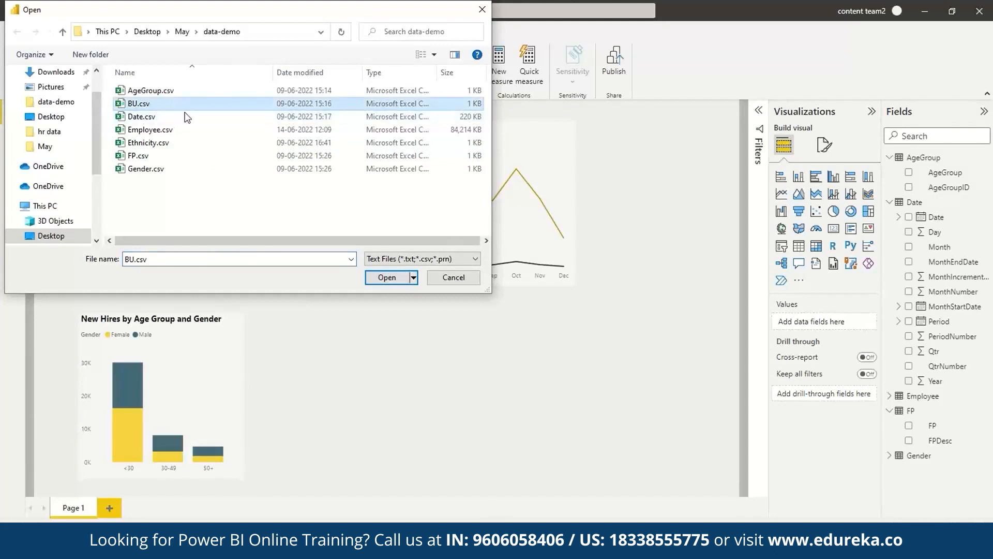
pyautogui.click(384, 279)
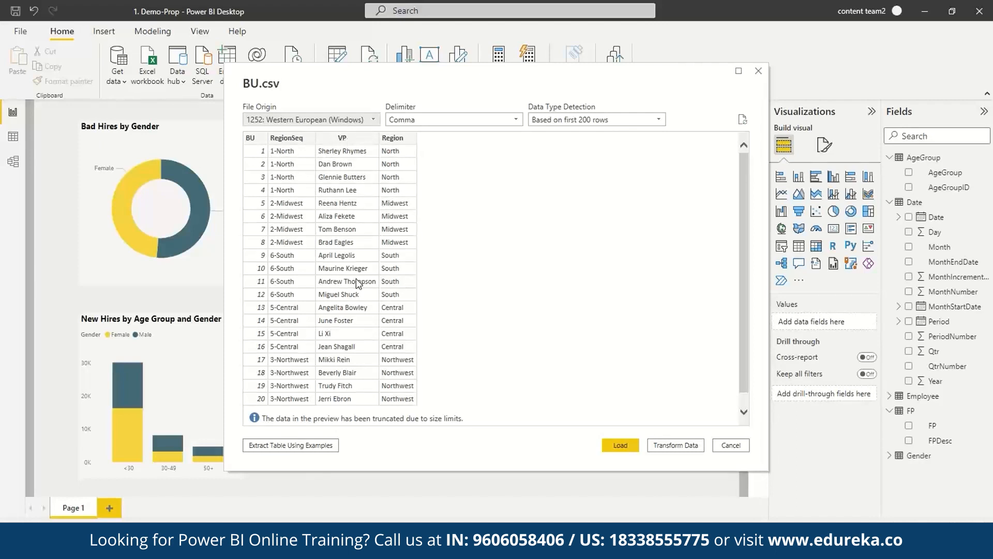
pyautogui.click(620, 445)
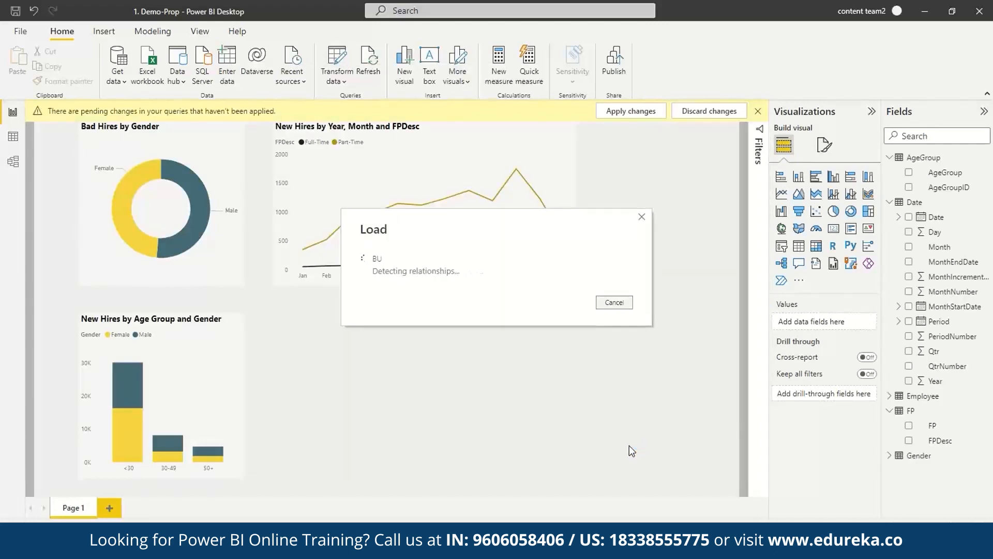
pyautogui.click(891, 159)
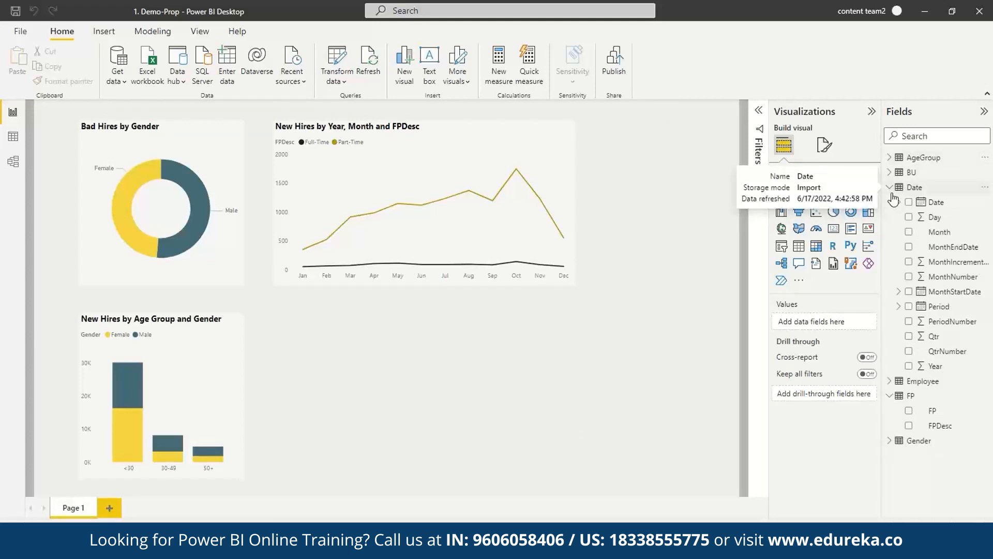
# Import Ethnicity.csv from the data-demo folder and open it in Power Query Editor for transformation
pyautogui.click(117, 75)
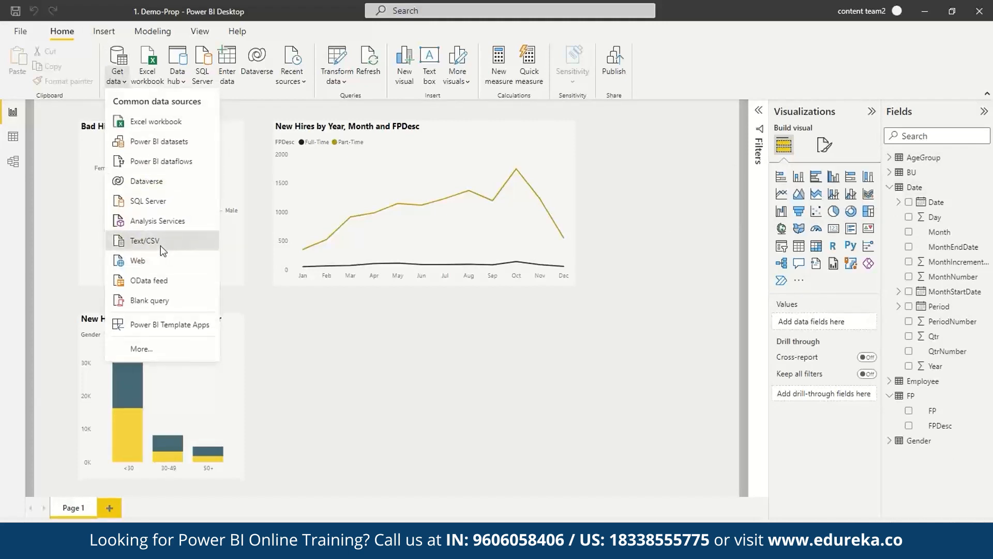
pyautogui.click(160, 245)
pyautogui.click(177, 138)
pyautogui.click(393, 277)
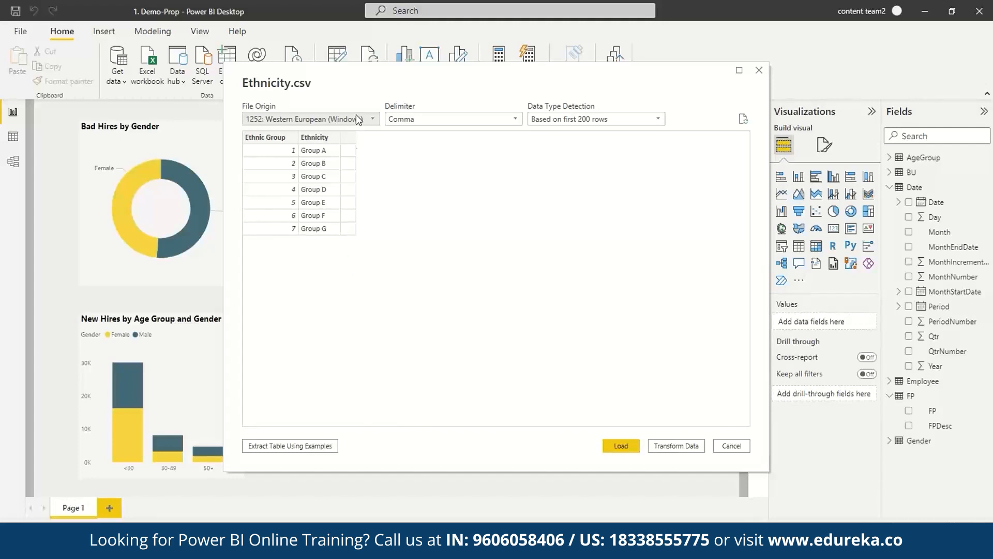
pyautogui.click(677, 446)
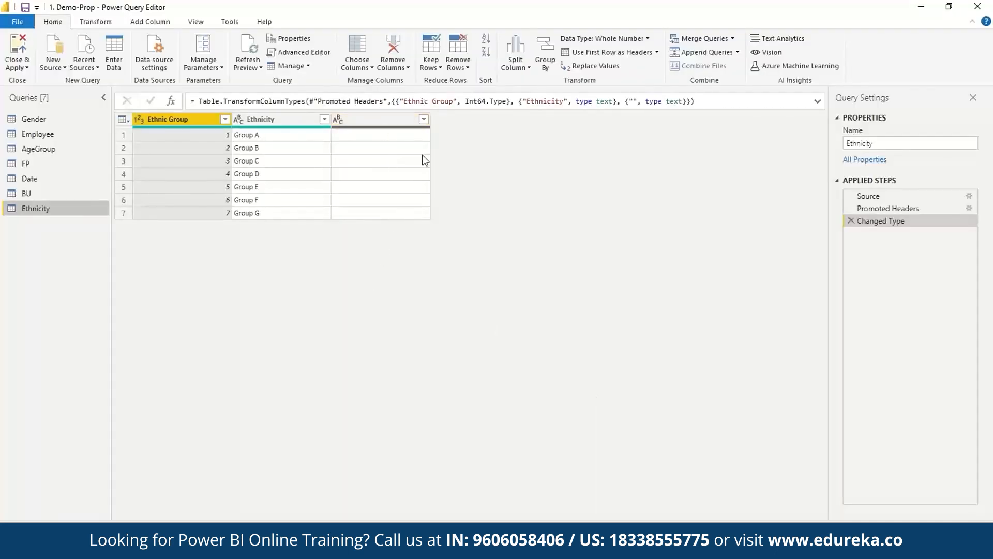
# Remove the unnamed blank third column from the Ethnicity query and apply the changes to the model
pyautogui.click(415, 156)
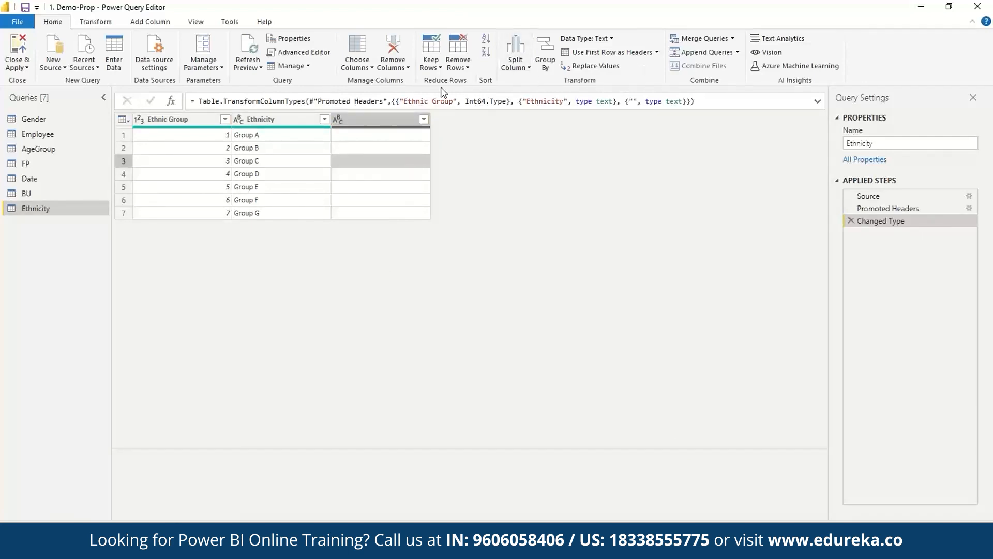
pyautogui.click(392, 51)
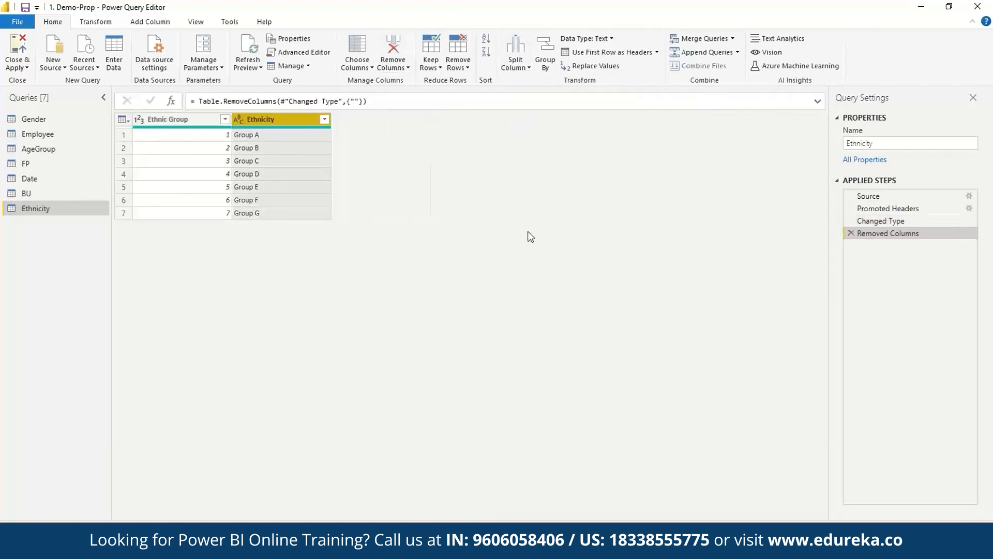
pyautogui.click(19, 50)
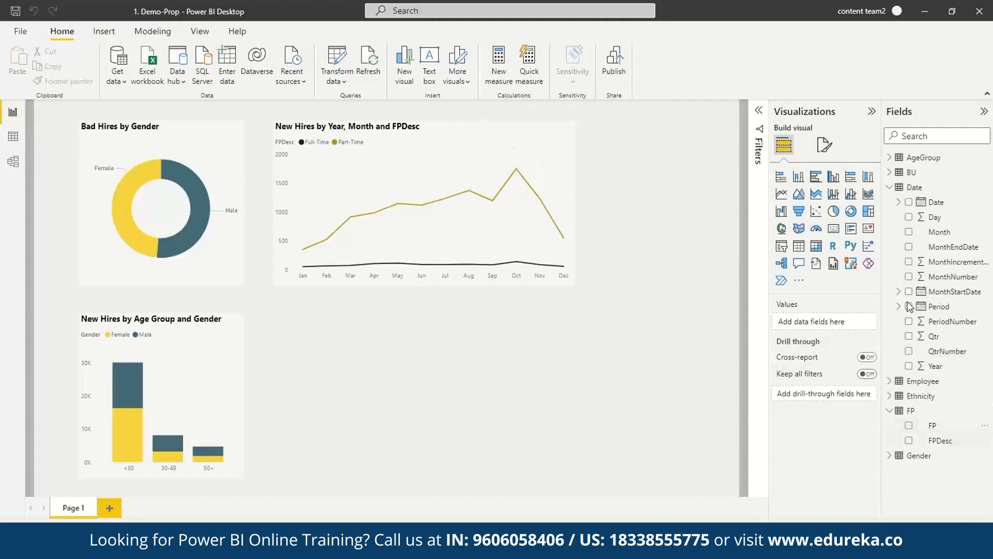
# Examine the rows and columns of the imported BU and Ethnicity tables in the data view
pyautogui.click(13, 136)
pyautogui.click(13, 162)
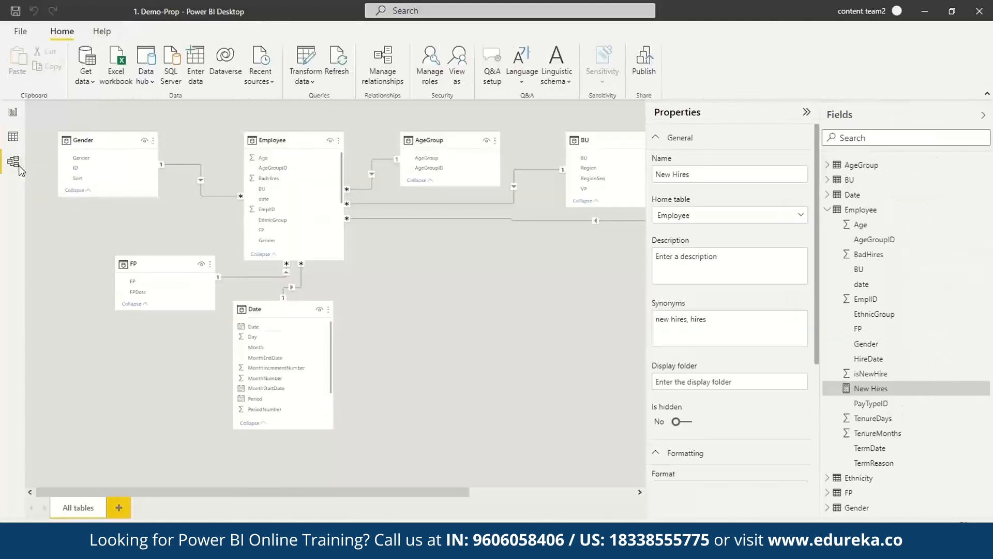
pyautogui.click(13, 137)
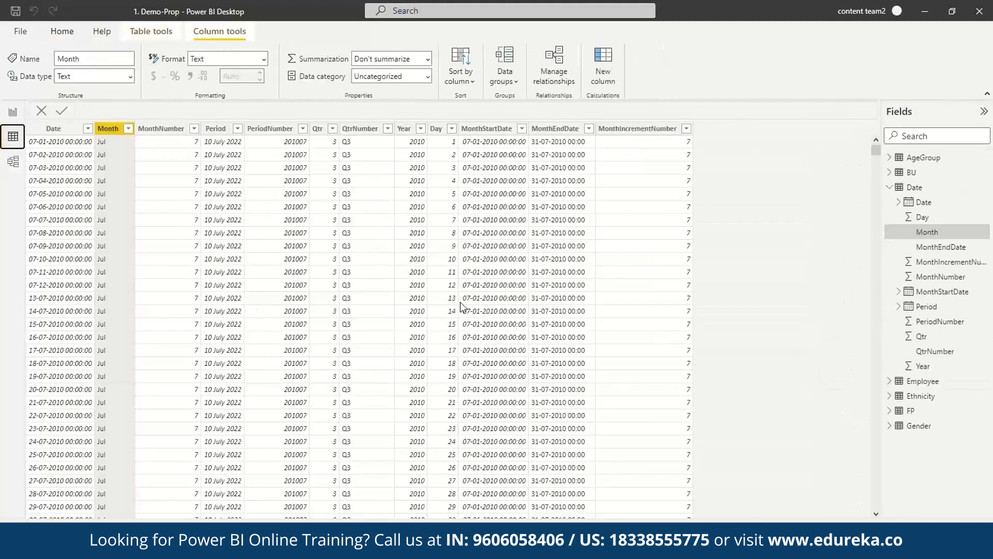
pyautogui.click(912, 174)
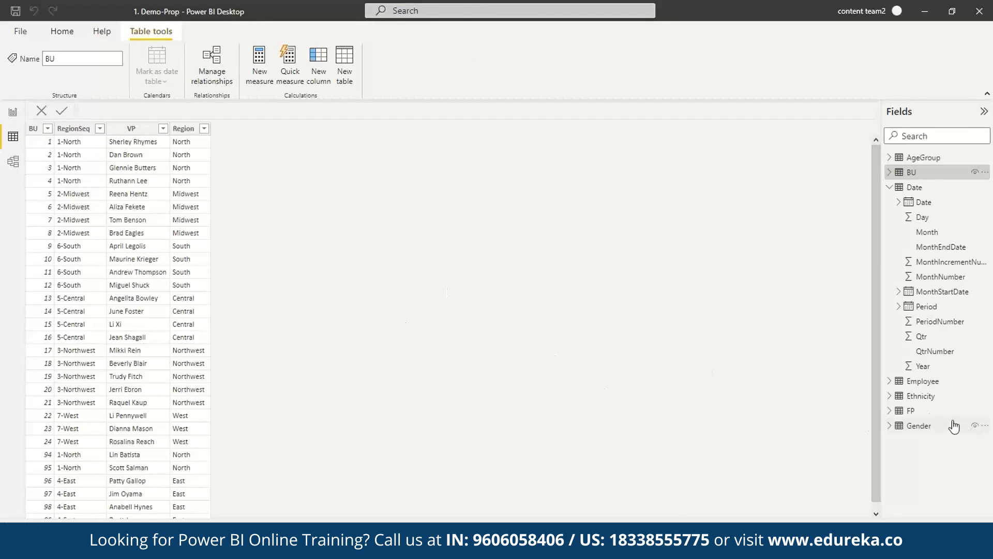
pyautogui.click(937, 397)
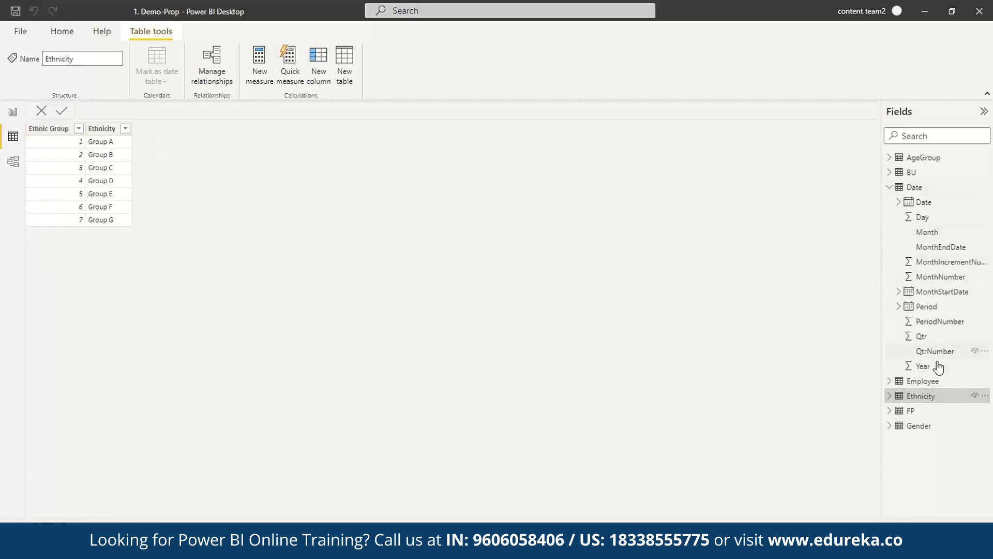
pyautogui.click(899, 178)
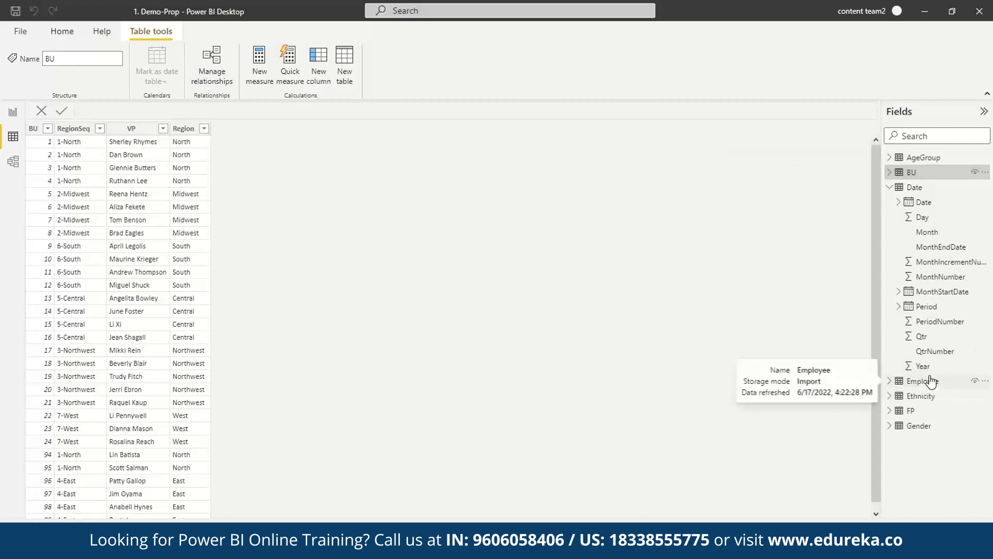
# Rearrange the model diagram so the BU and Ethnicity tables sit beside the Employee table, below AgeGroup
pyautogui.click(17, 165)
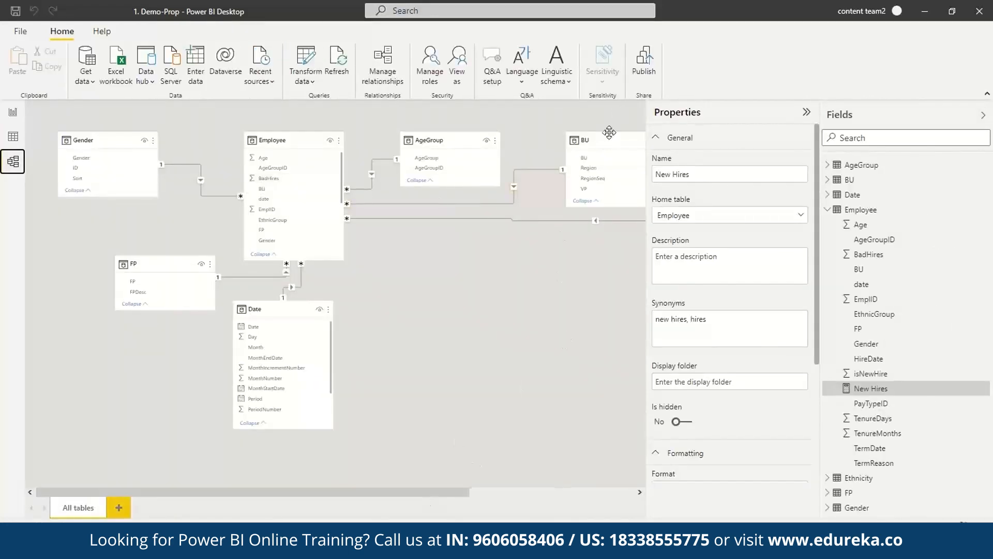
pyautogui.moveTo(606, 139); pyautogui.dragTo(400, 282)
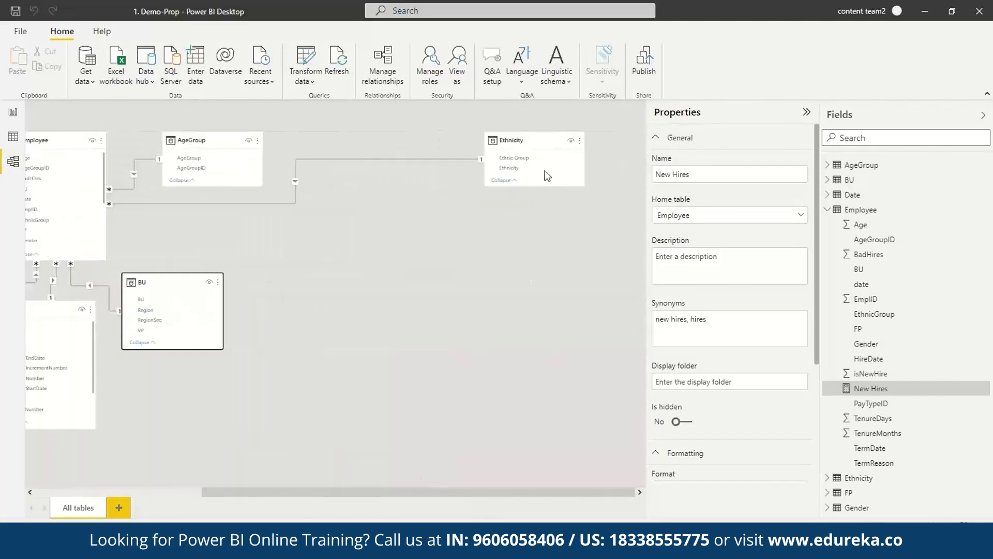
pyautogui.moveTo(530, 138); pyautogui.dragTo(433, 213)
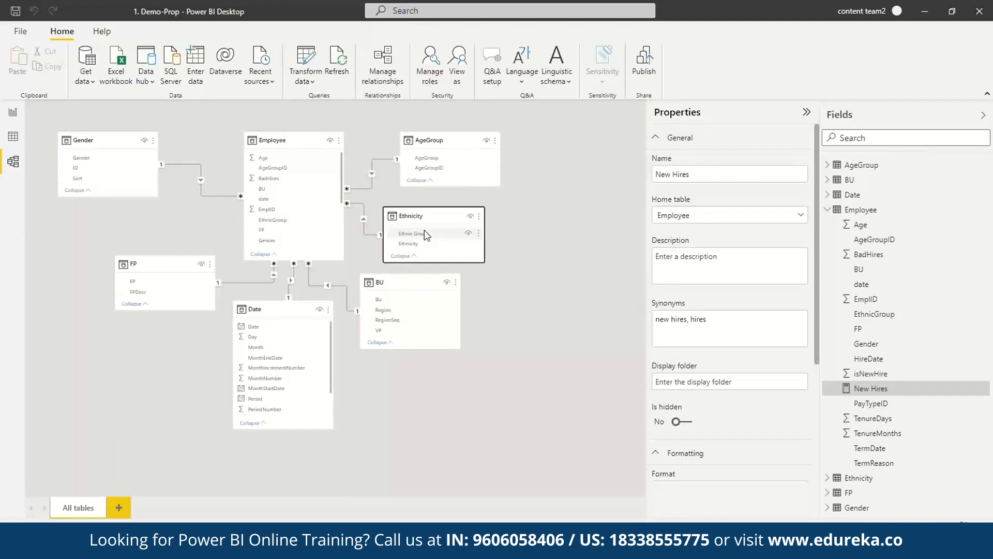
# Create a matrix on the report page below the line chart with the BU table's Region and VP fields as rows
pyautogui.click(18, 115)
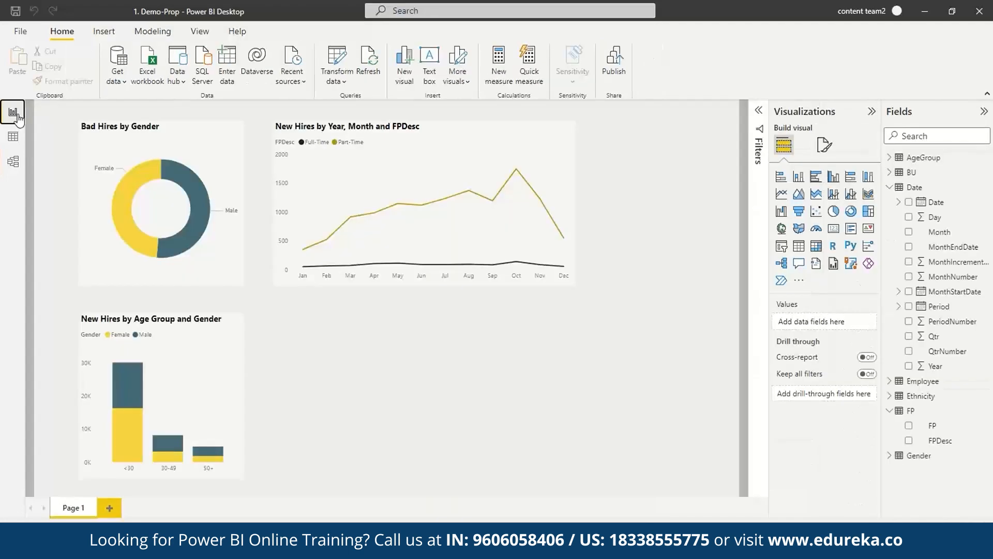
pyautogui.click(890, 187)
pyautogui.click(903, 173)
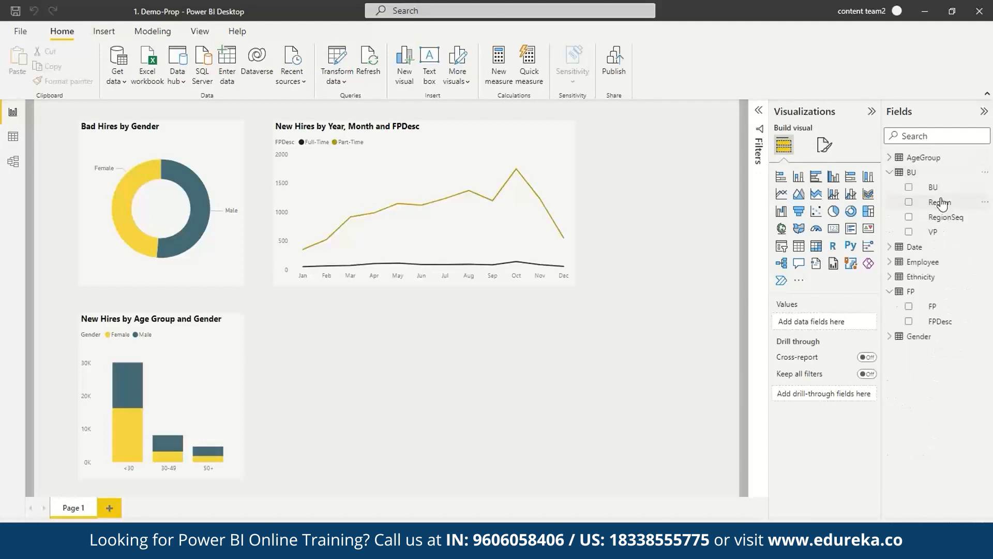
pyautogui.moveTo(939, 203); pyautogui.dragTo(401, 385)
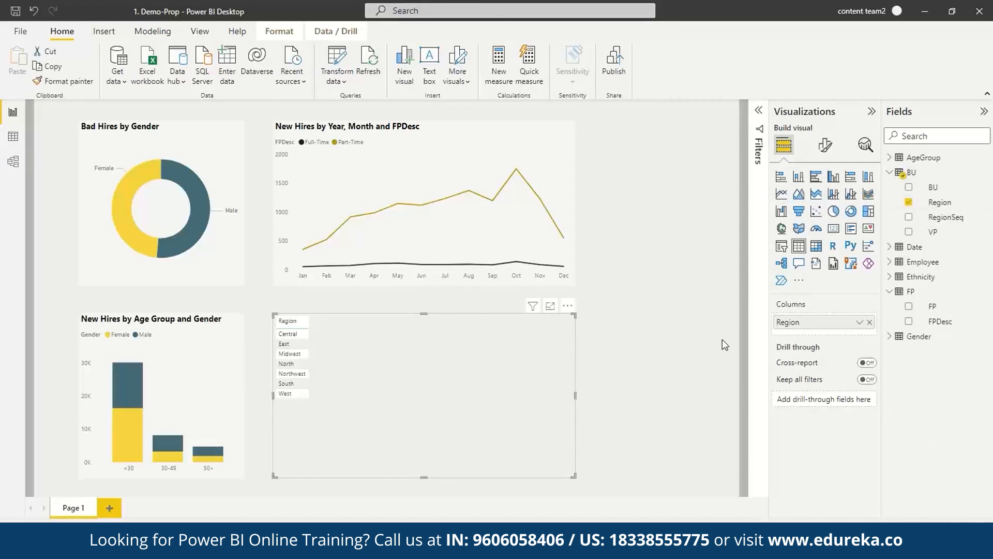
pyautogui.click(817, 249)
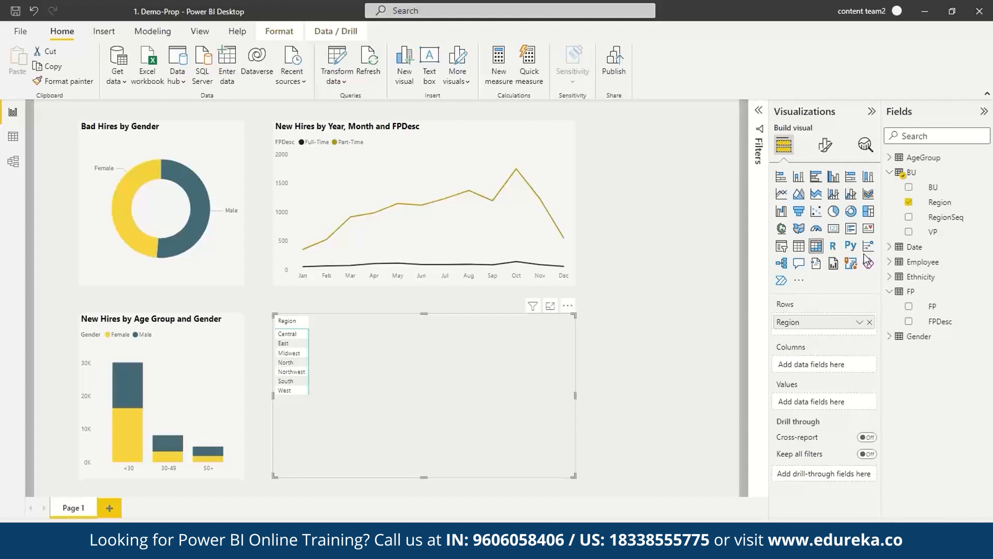
pyautogui.moveTo(943, 239); pyautogui.dragTo(801, 322)
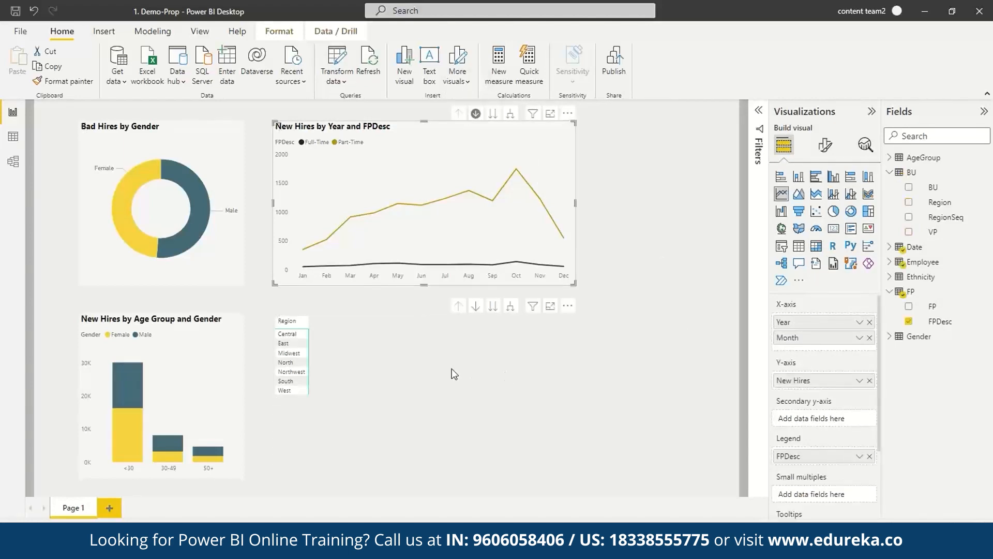
pyautogui.click(452, 368)
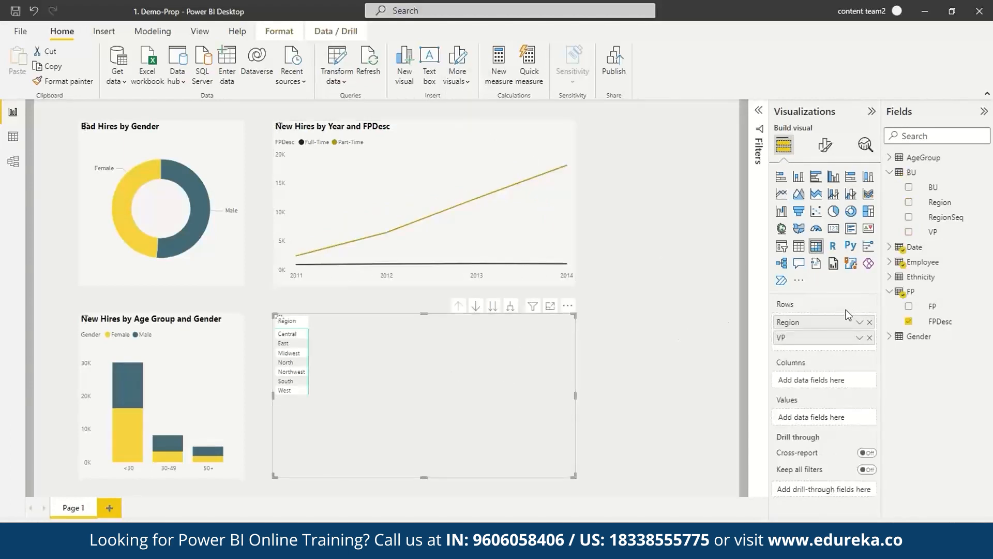
# Add the Ethnicity field as the matrix's columns and the Employee table's New Hires measure as its values
pyautogui.click(891, 278)
pyautogui.moveTo(950, 307); pyautogui.dragTo(838, 382)
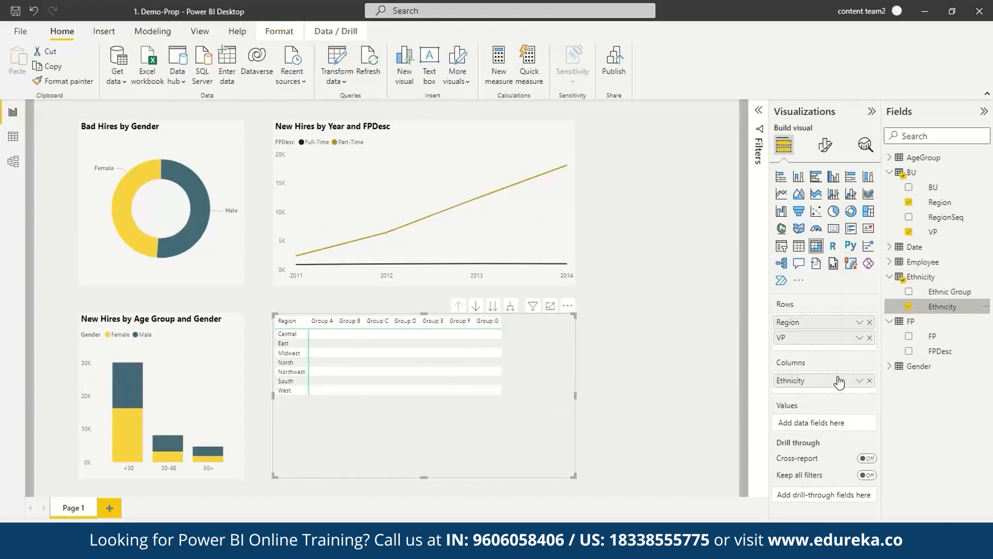
pyautogui.click(890, 262)
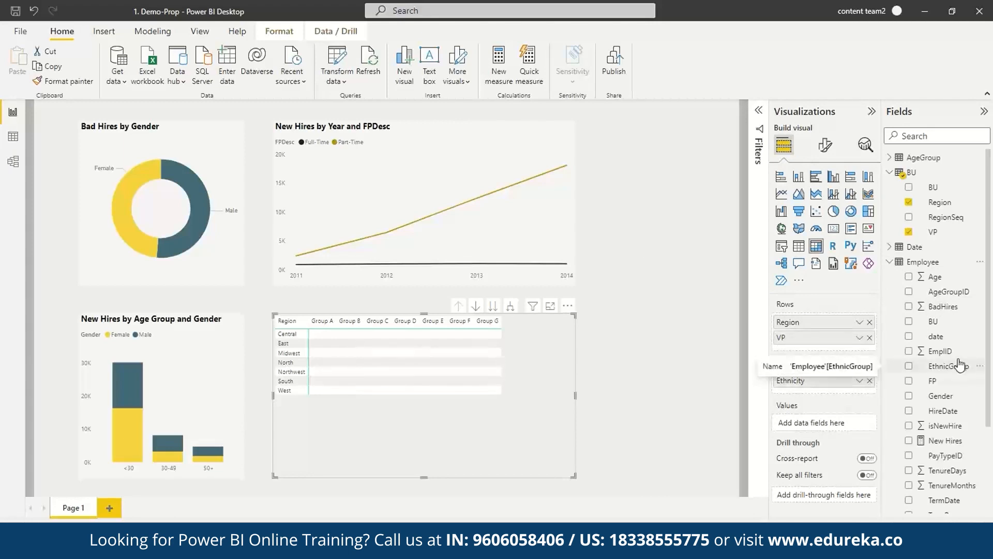
pyautogui.moveTo(943, 449); pyautogui.dragTo(414, 393)
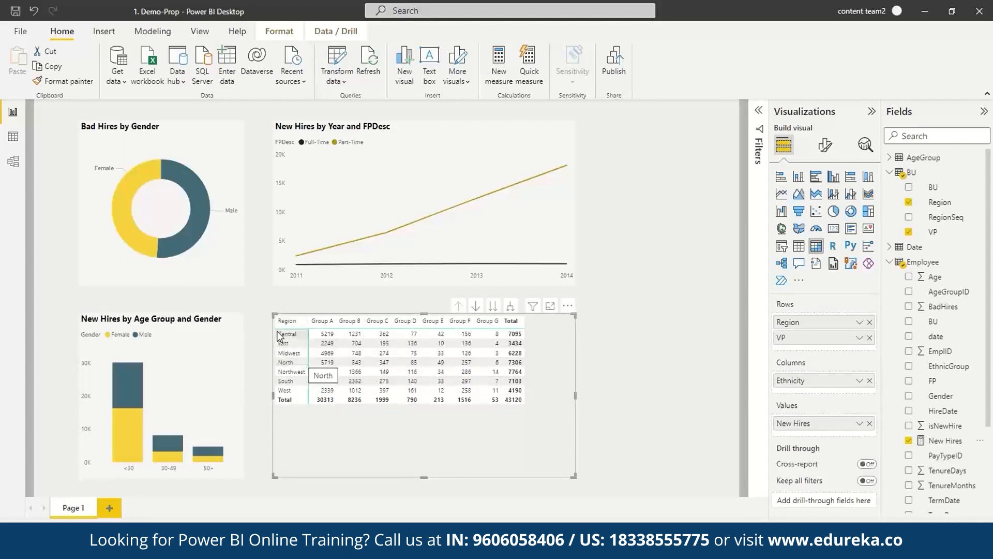
# Make the matrix's column headers bold with a font size of 10
pyautogui.click(826, 147)
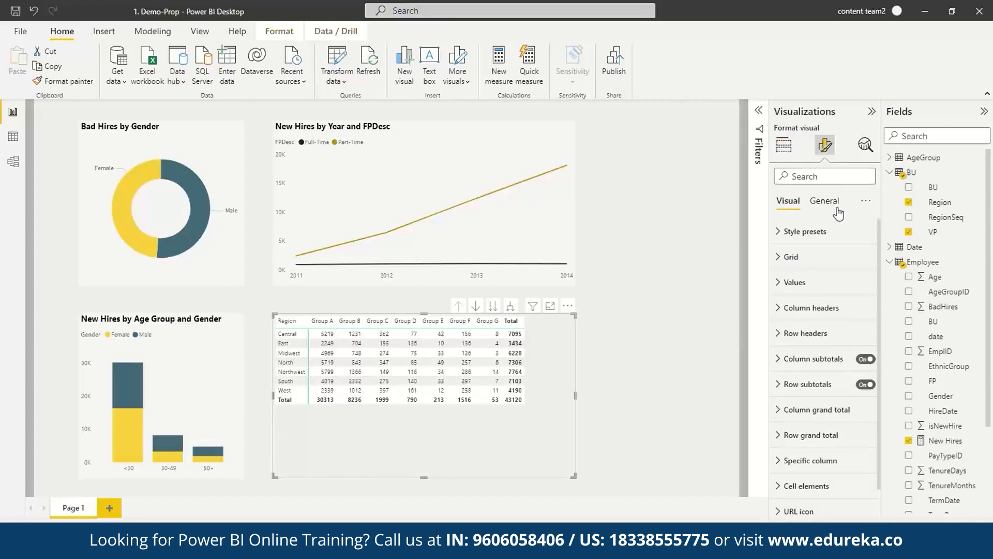
pyautogui.click(776, 309)
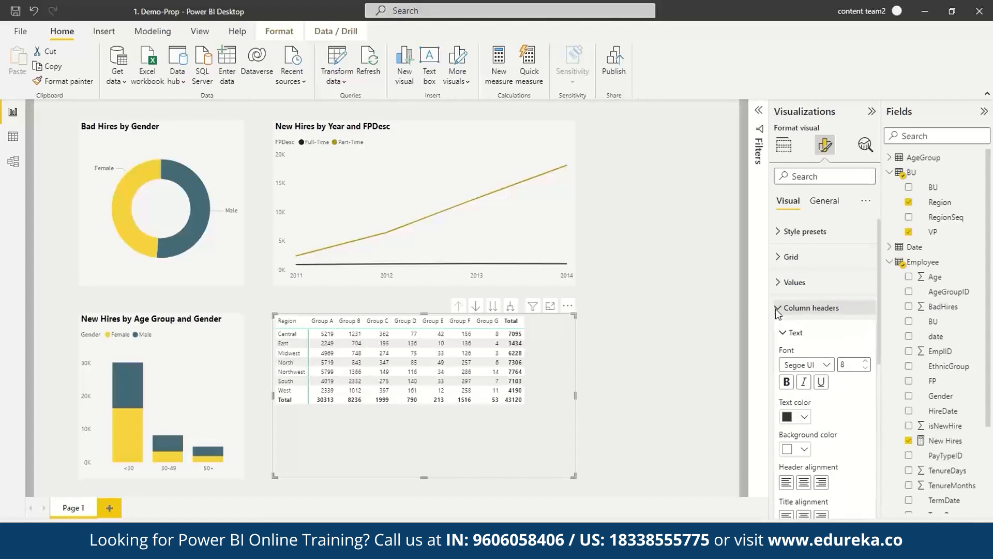
pyautogui.click(866, 362)
pyautogui.click(866, 362)
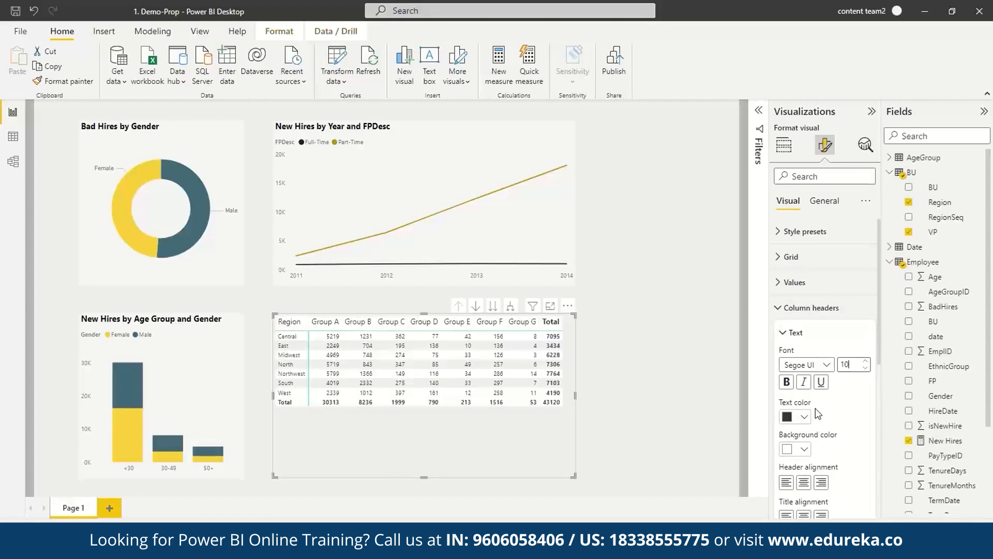
pyautogui.click(787, 382)
pyautogui.click(782, 310)
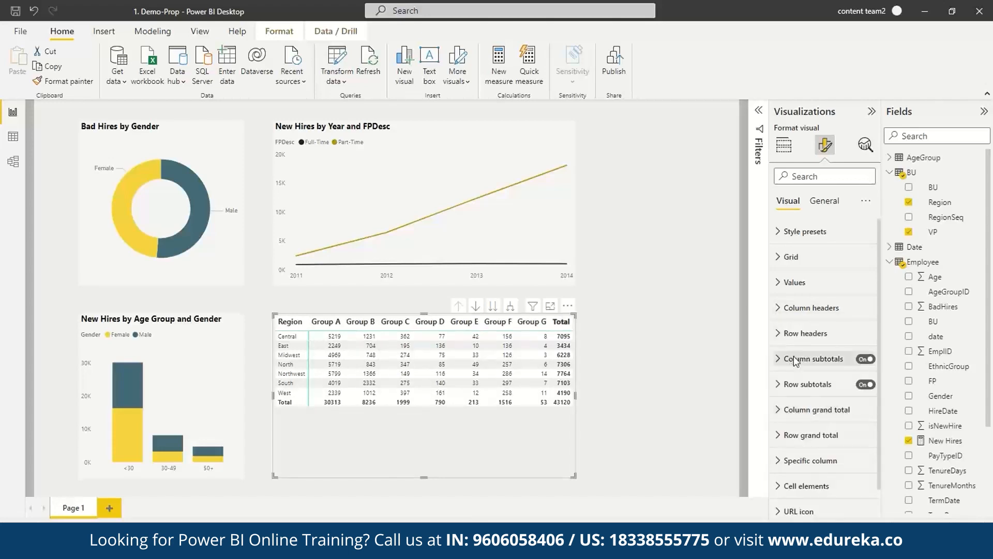
# Make the matrix's row headers bold with a font size of 11
pyautogui.click(781, 336)
pyautogui.click(786, 407)
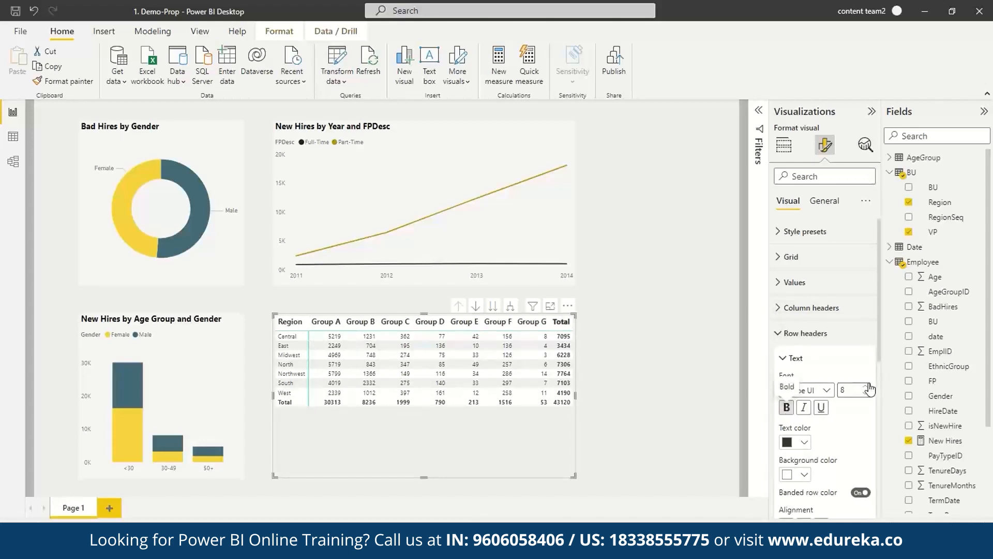
pyautogui.click(866, 387)
pyautogui.click(867, 387)
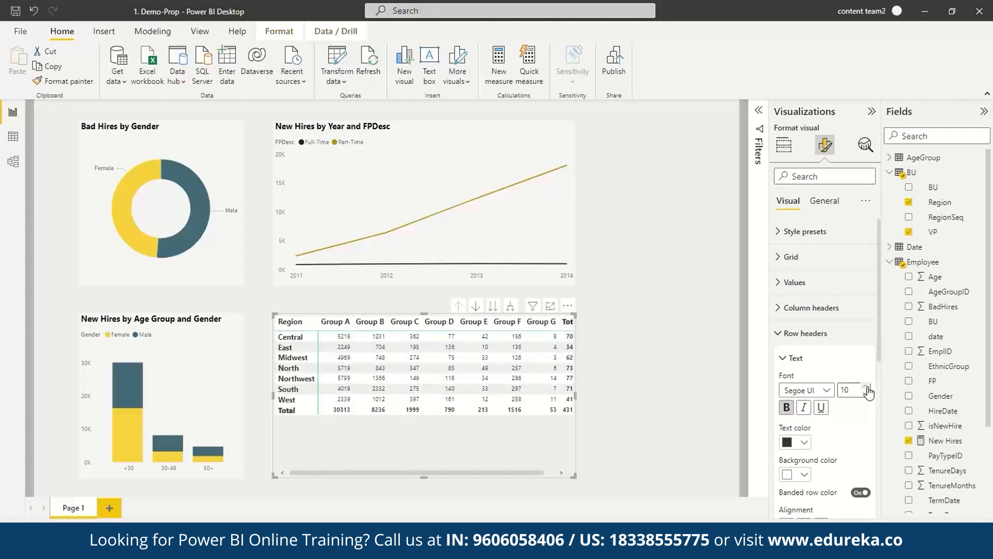
pyautogui.click(866, 387)
# Set the font size of the matrix's column headers and values to 11
pyautogui.click(812, 307)
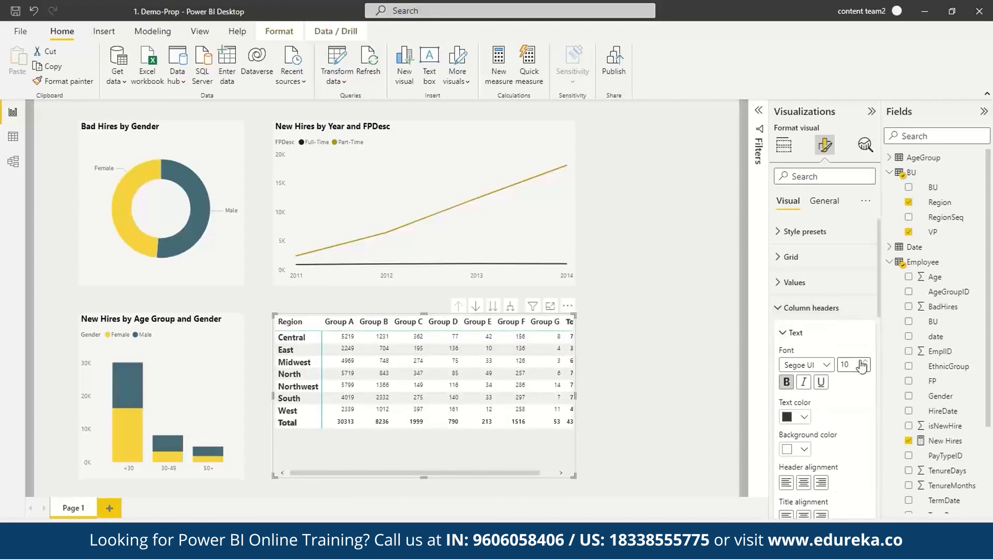
pyautogui.click(865, 361)
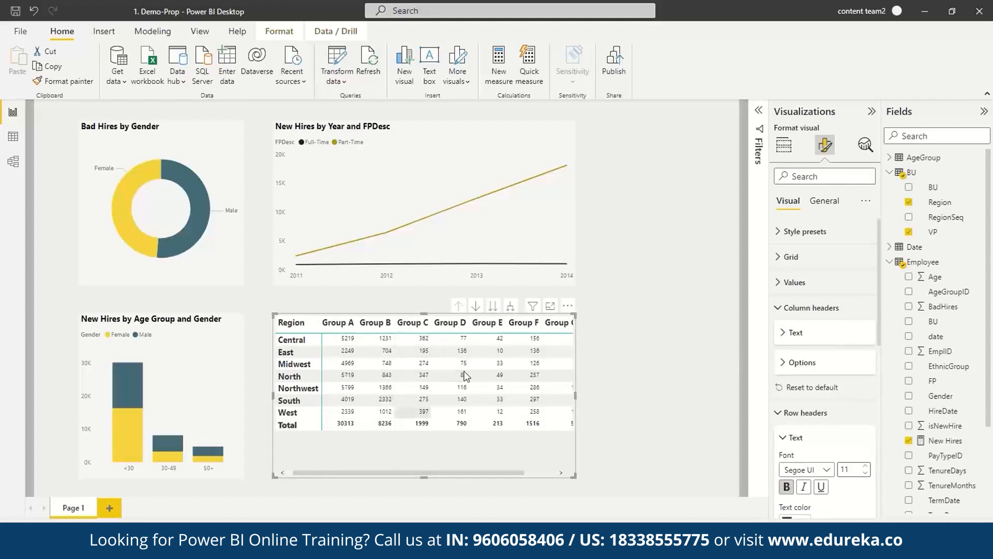
pyautogui.click(778, 285)
pyautogui.click(865, 335)
pyautogui.click(866, 336)
# Widen the matrix so all its columns through Total fit, and widen the line chart above it to about match
pyautogui.moveTo(575, 396); pyautogui.dragTo(620, 386)
pyautogui.click(561, 216)
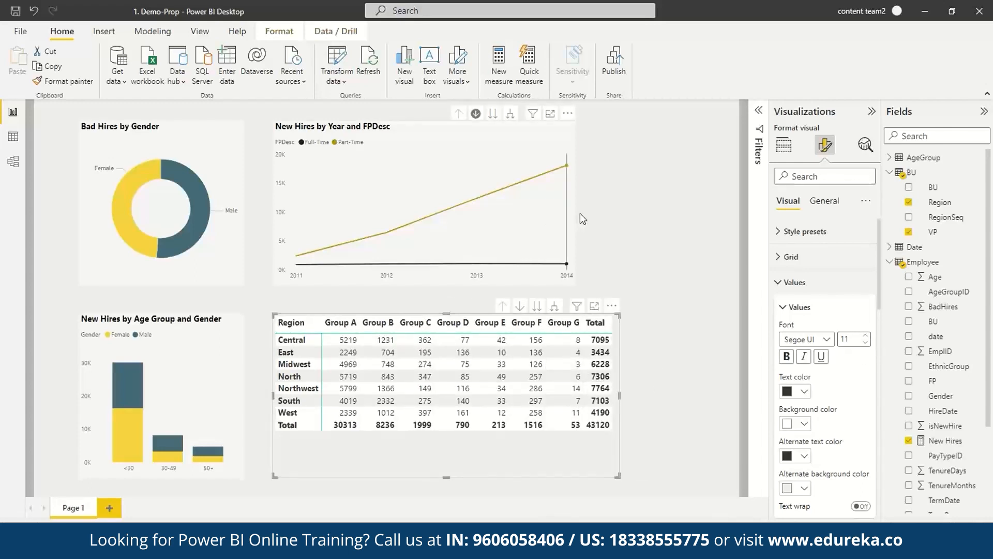
pyautogui.moveTo(576, 203); pyautogui.dragTo(610, 205)
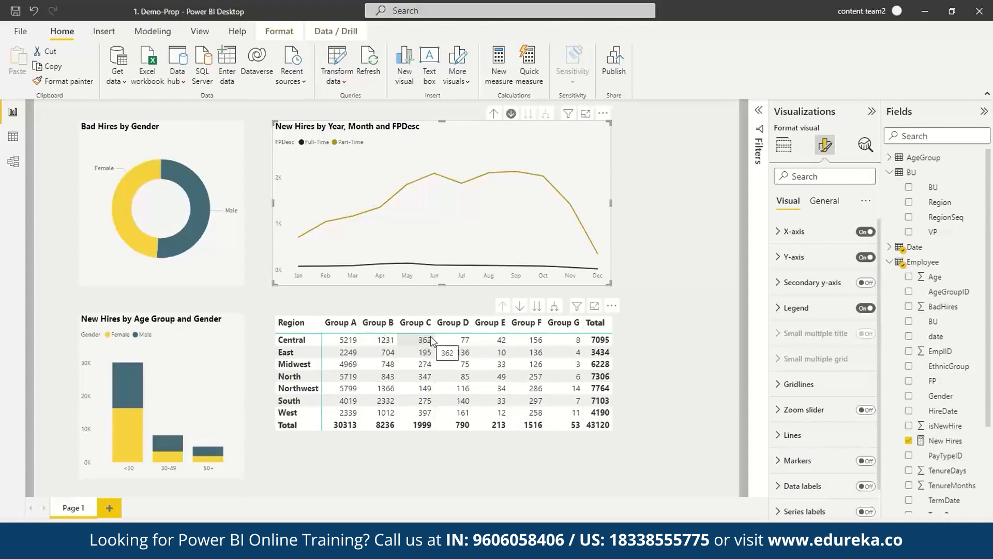
# Expand all matrix regions down to their VP rows and cross-highlight the other visuals by the Central region
pyautogui.click(554, 306)
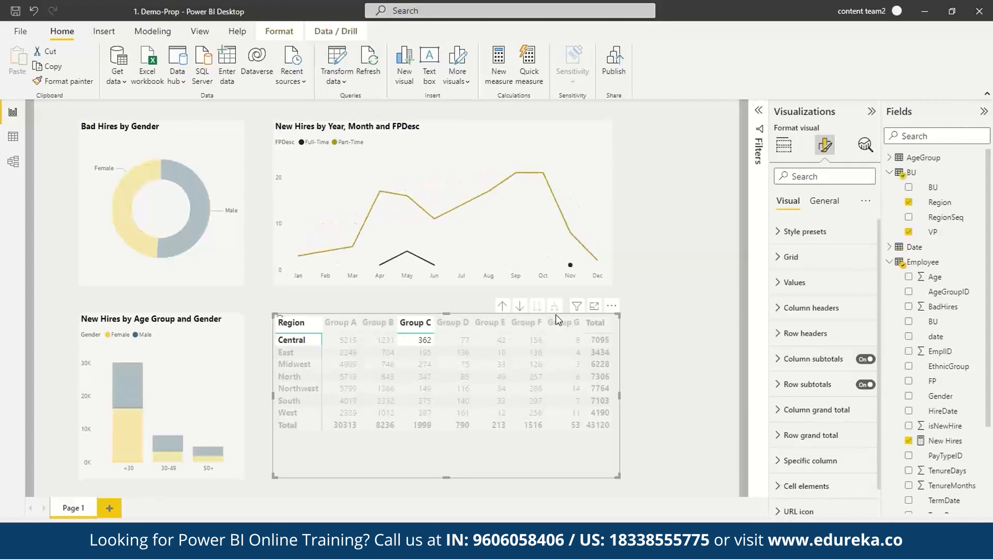
pyautogui.click(325, 342)
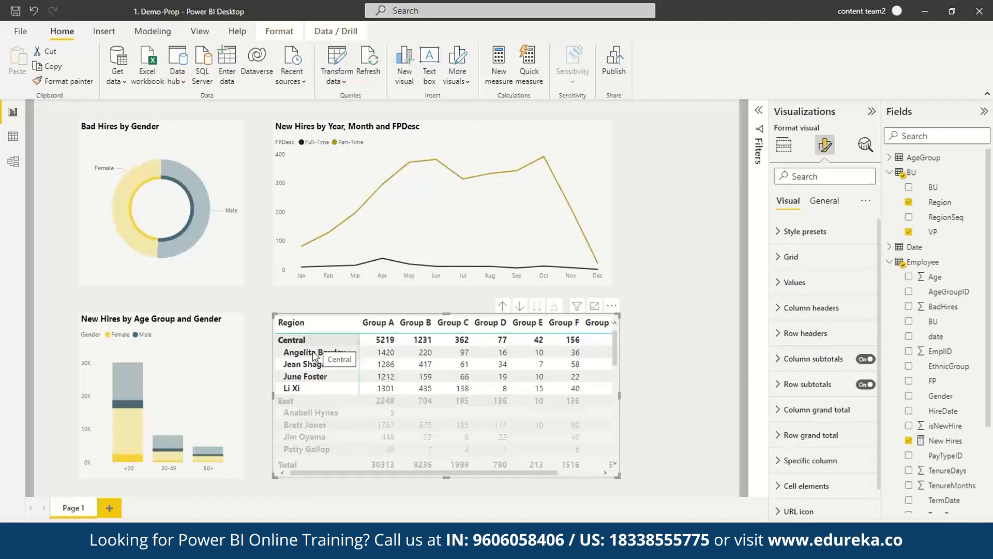
pyautogui.click(312, 337)
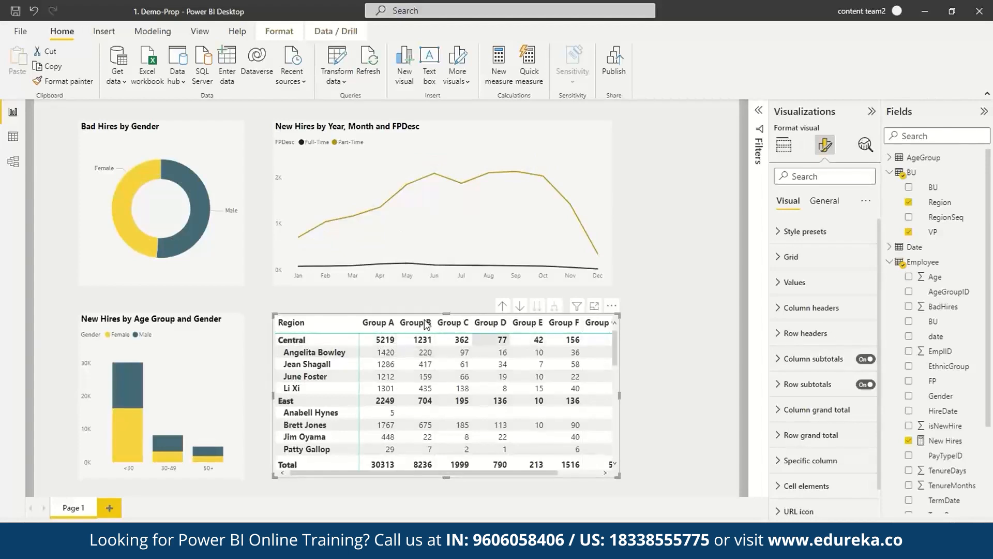
pyautogui.click(344, 339)
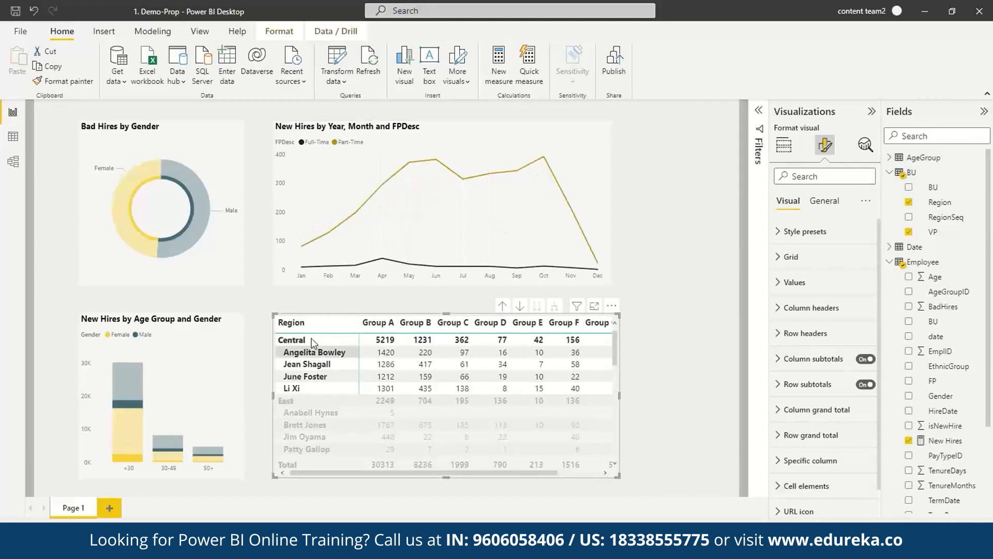
# Drill the New Hires line chart back up to the year level and clear the Central highlight from the visuals
pyautogui.click(579, 200)
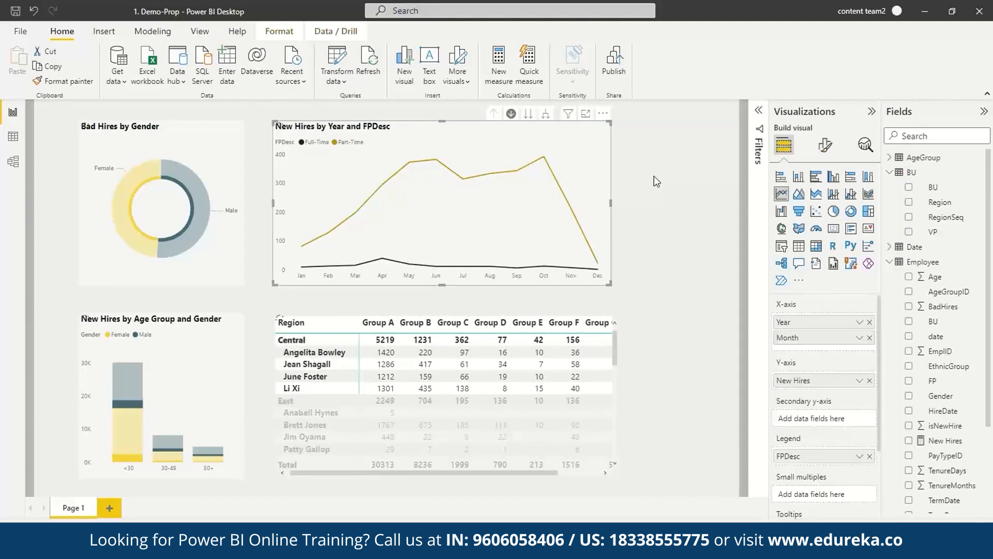
pyautogui.click(654, 177)
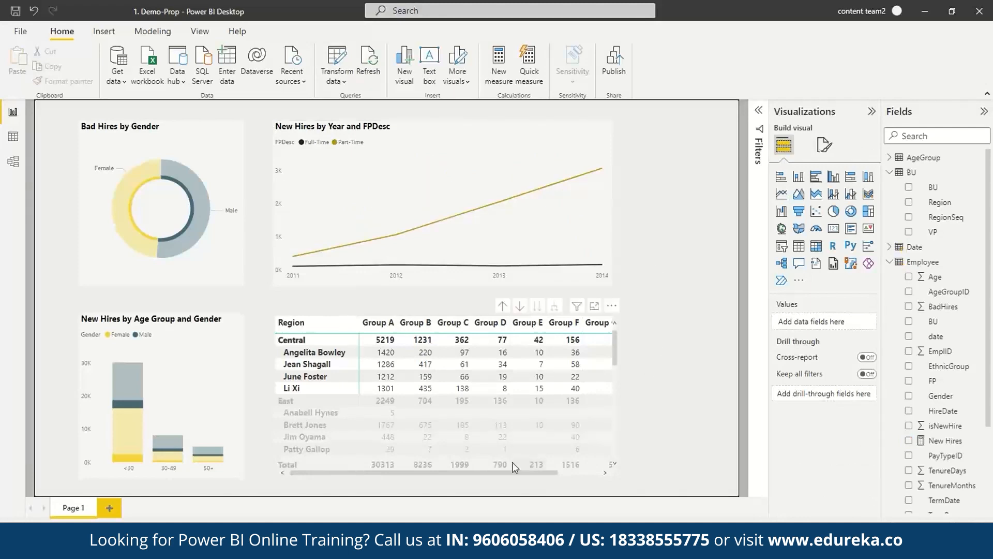
pyautogui.click(514, 475)
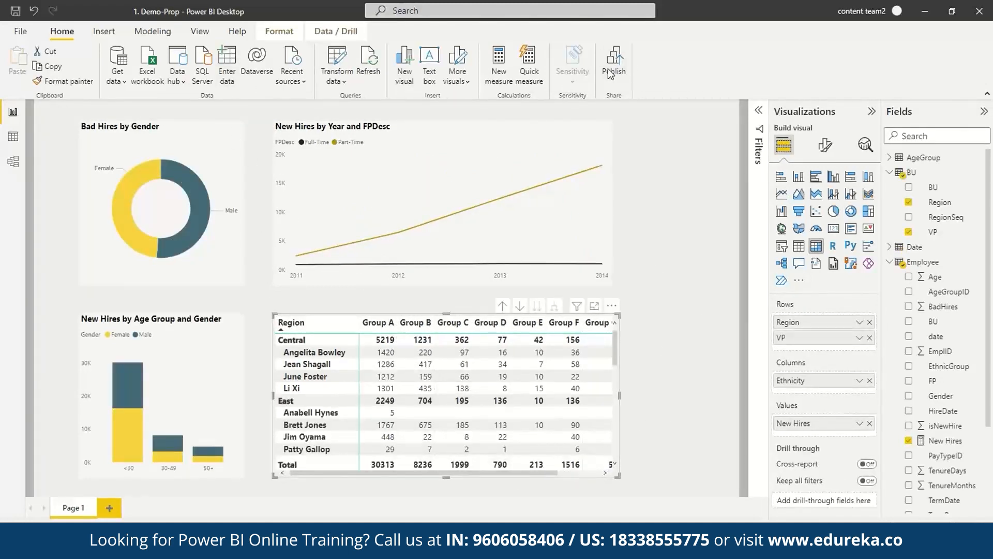
# Publish the report to My workspace and open the published 1. Demo-Prop report in the Power BI service
pyautogui.click(550, 292)
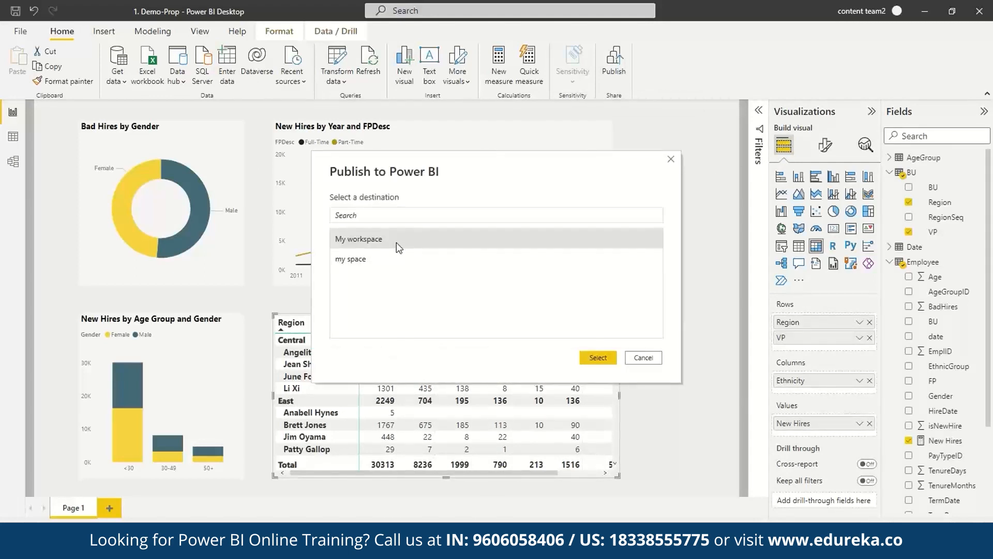
pyautogui.click(608, 361)
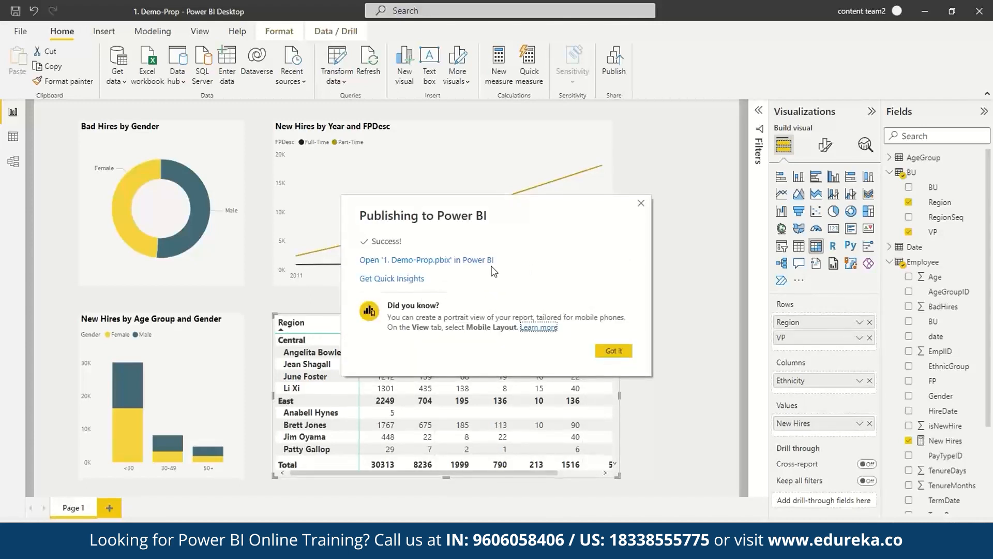
pyautogui.click(433, 265)
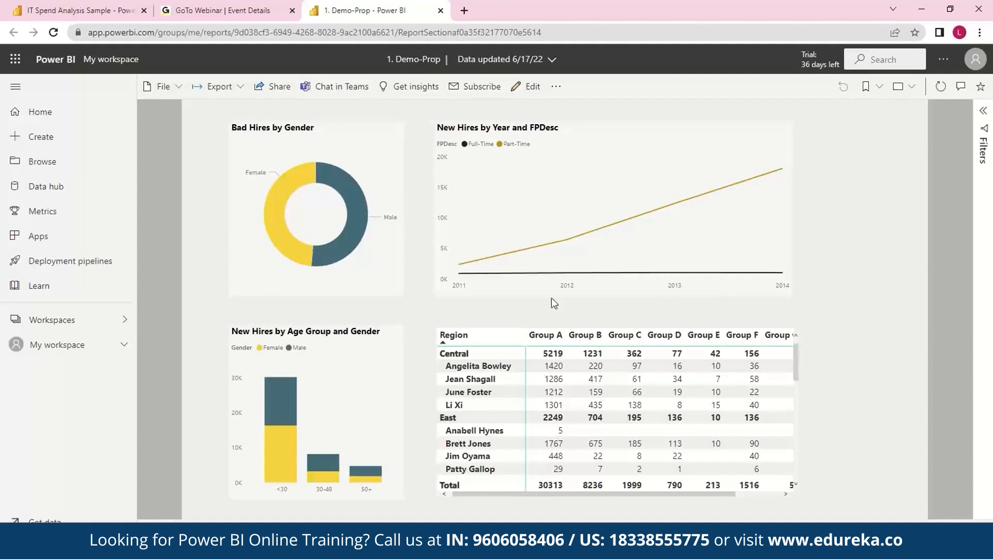
# Exclude Group F from the published report's matrix and explore the options of the line chart's part-time 2012 point
pyautogui.rightClick(737, 337)
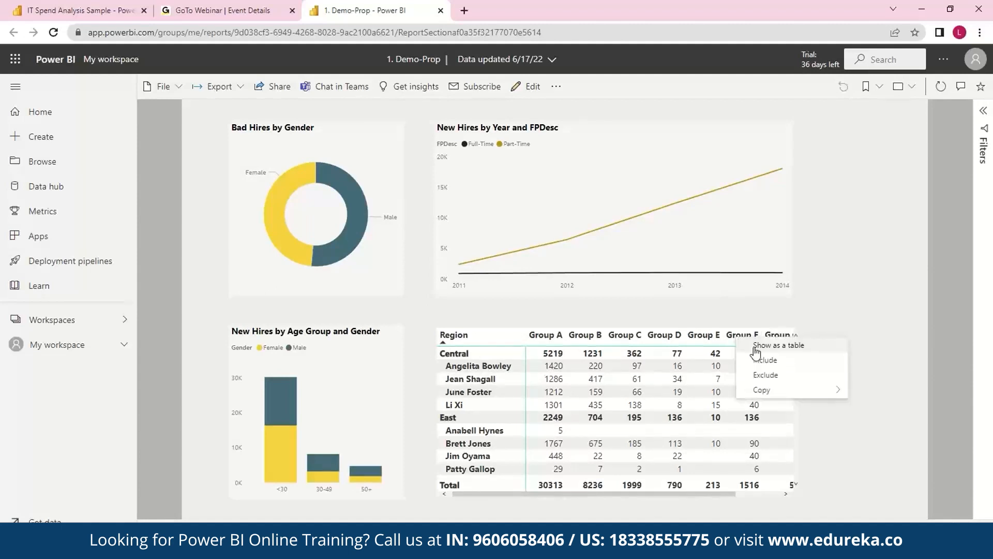
pyautogui.click(812, 375)
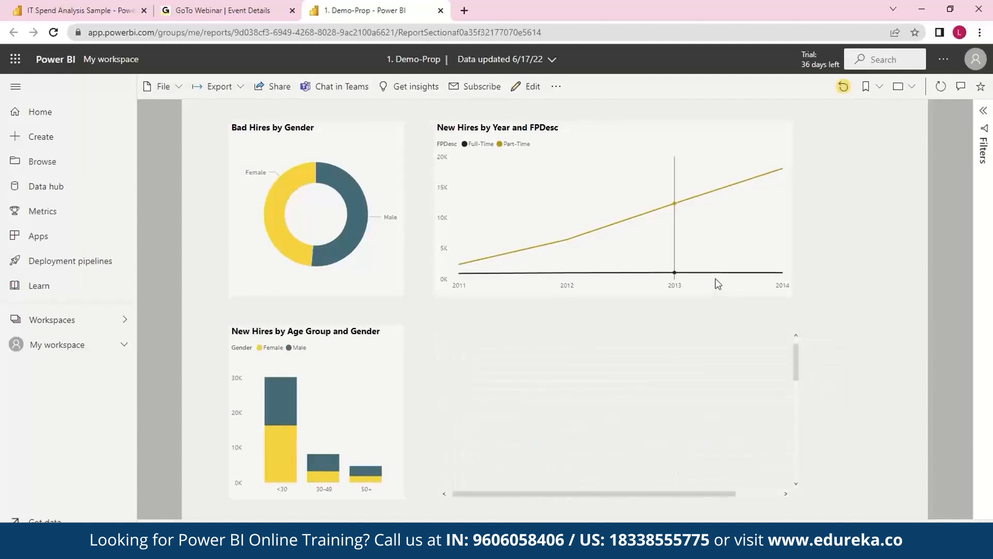
pyautogui.click(567, 239)
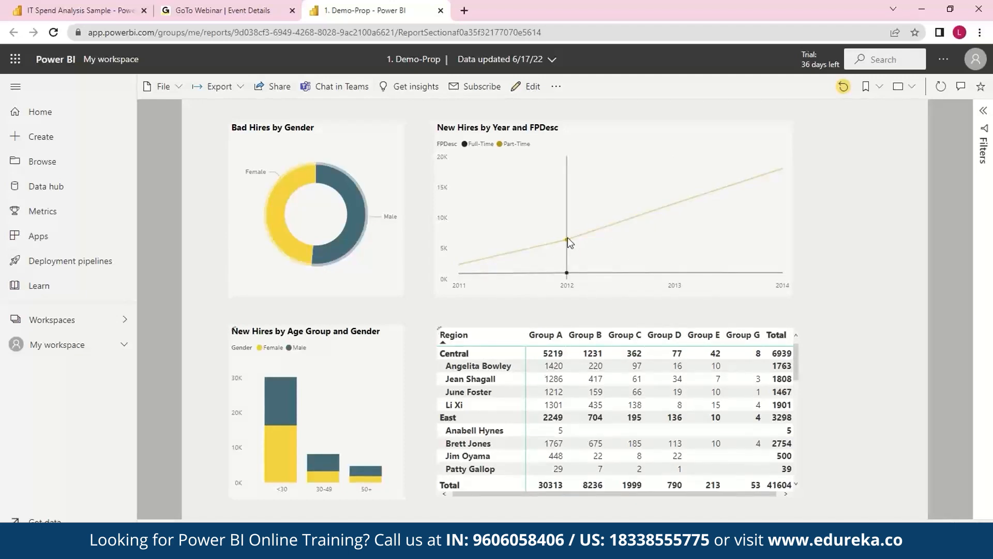
pyautogui.rightClick(567, 239)
pyautogui.click(592, 245)
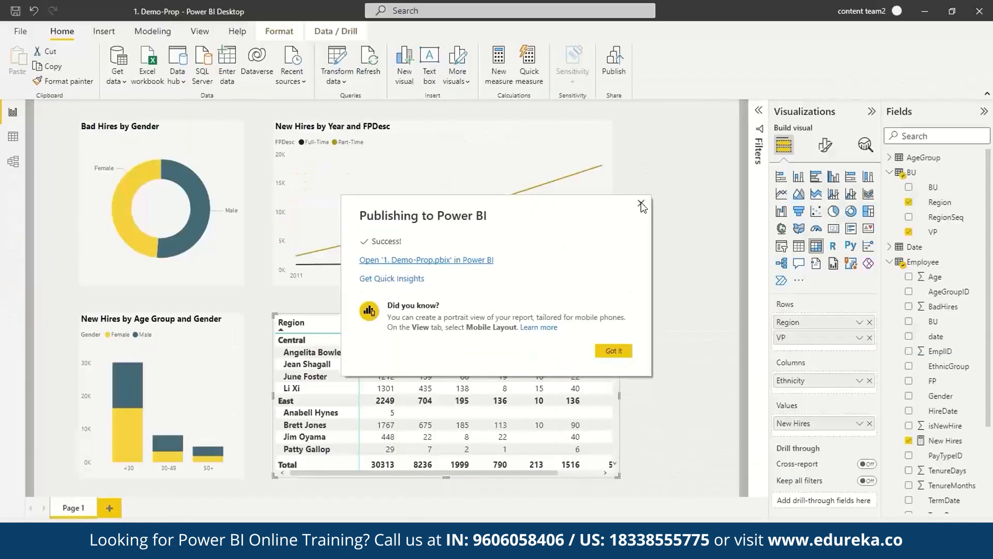
# Return to Power BI Desktop, dismiss the publishing message and add a second page to the report
pyautogui.click(642, 206)
pyautogui.click(113, 508)
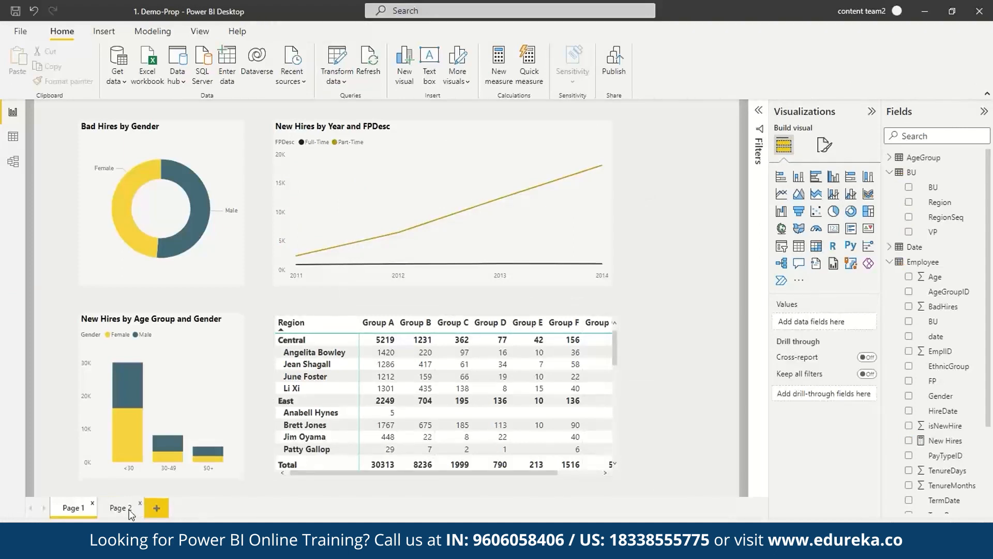